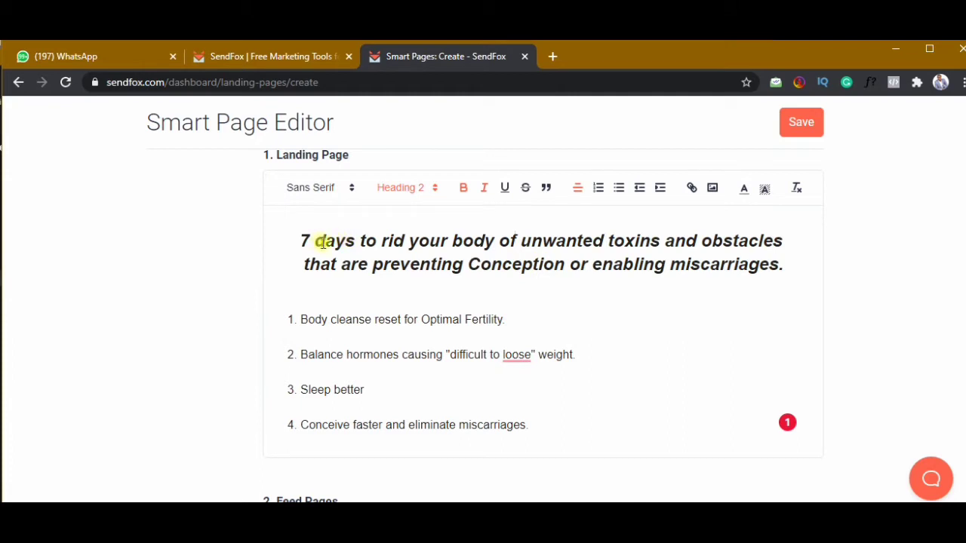
Capitalise the opening words of the landing page heading so they read "7 Days To Rid"
key("BackSpace")
type("d")
key("BackSpace")
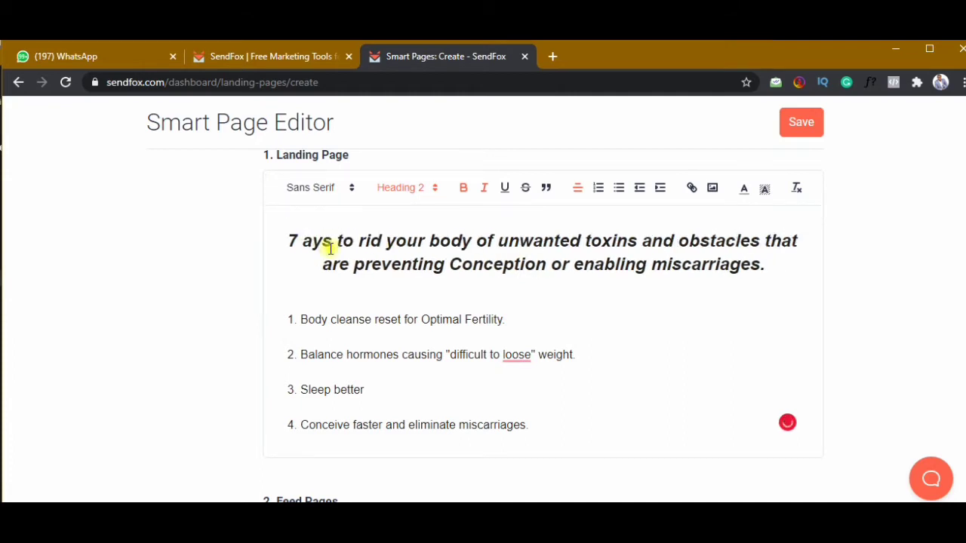
type("D")
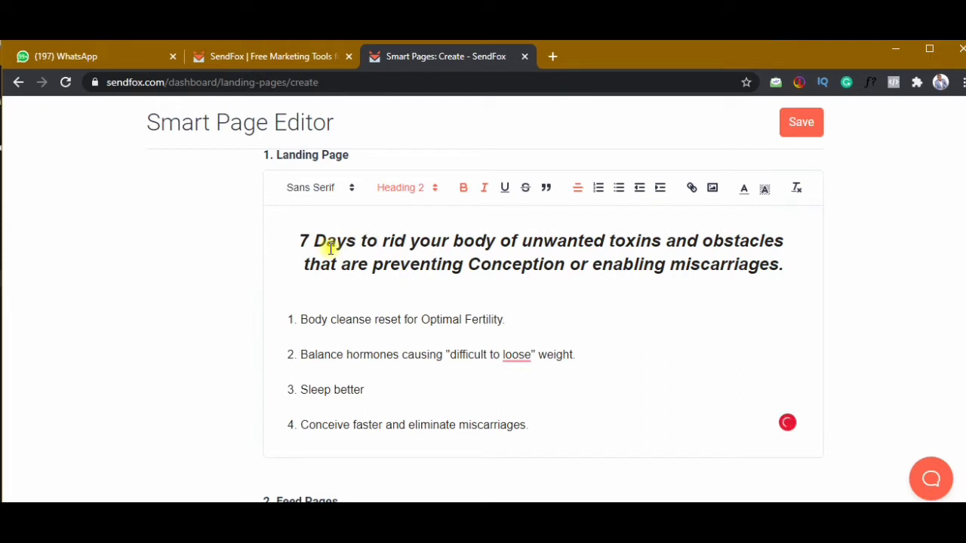
key("BackSpace")
type("T")
key("Right")
key("Right")
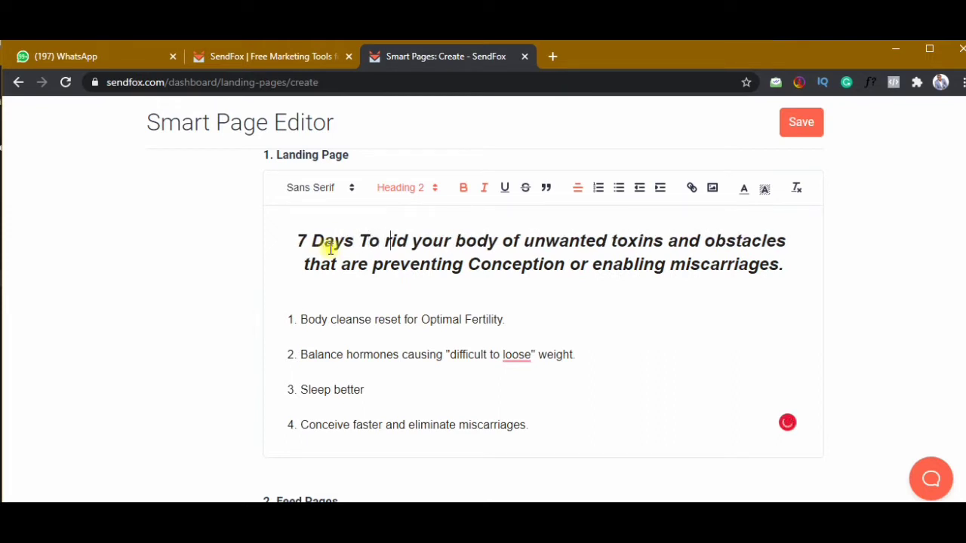
key("Delete")
type("R")
key("Right")
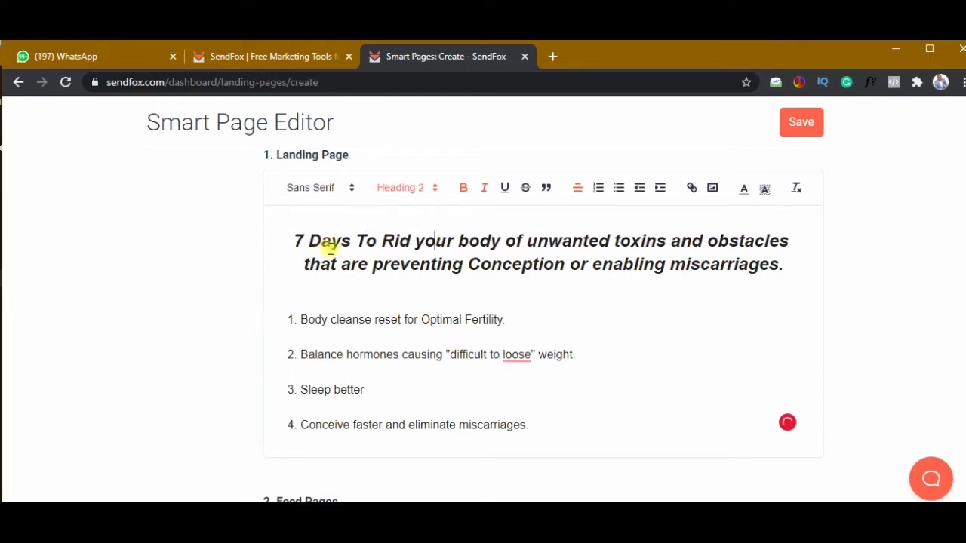
Capitalise the rest of the heading's first line to read "Your Body of Unwanted Toxins and Obstacles"
key("BackSpace")
type("Y")
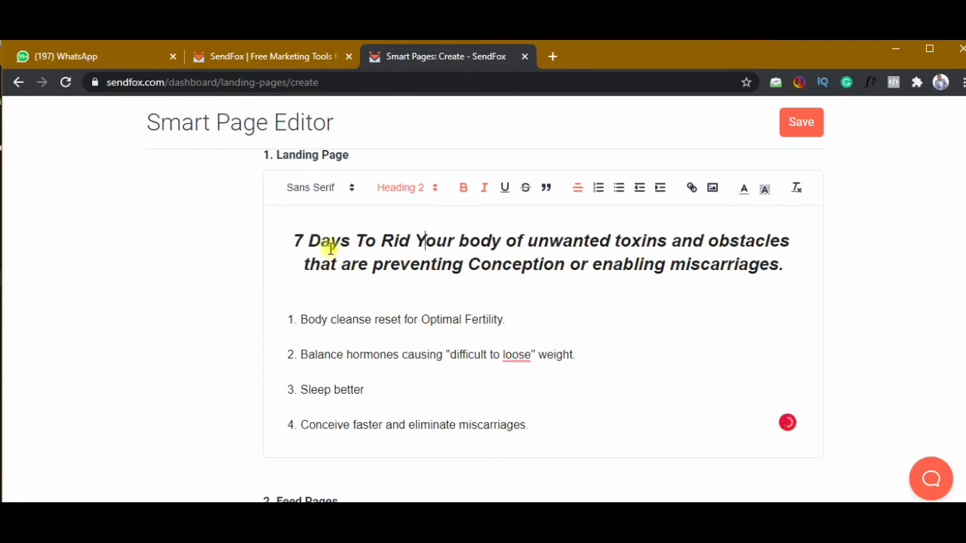
key("BackSpace")
type("B")
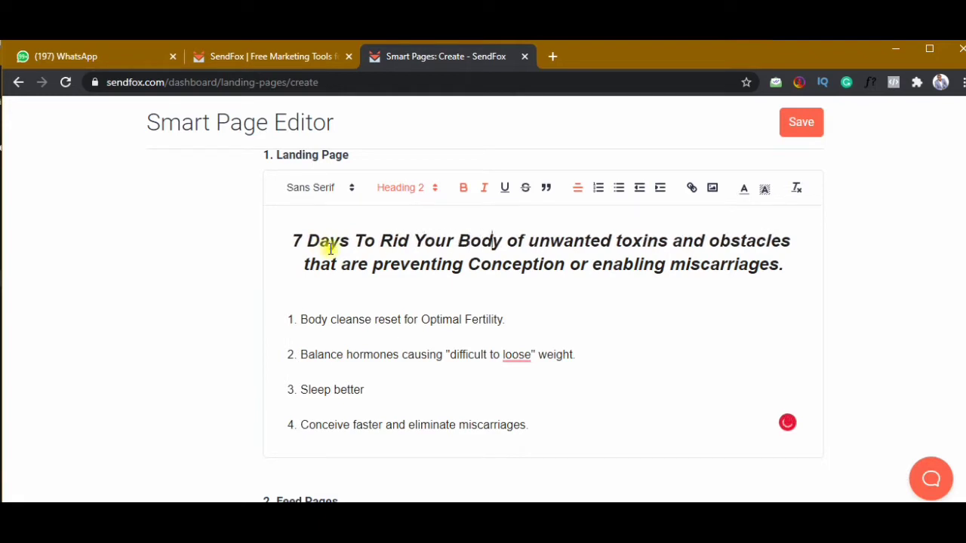
key("BackSpace")
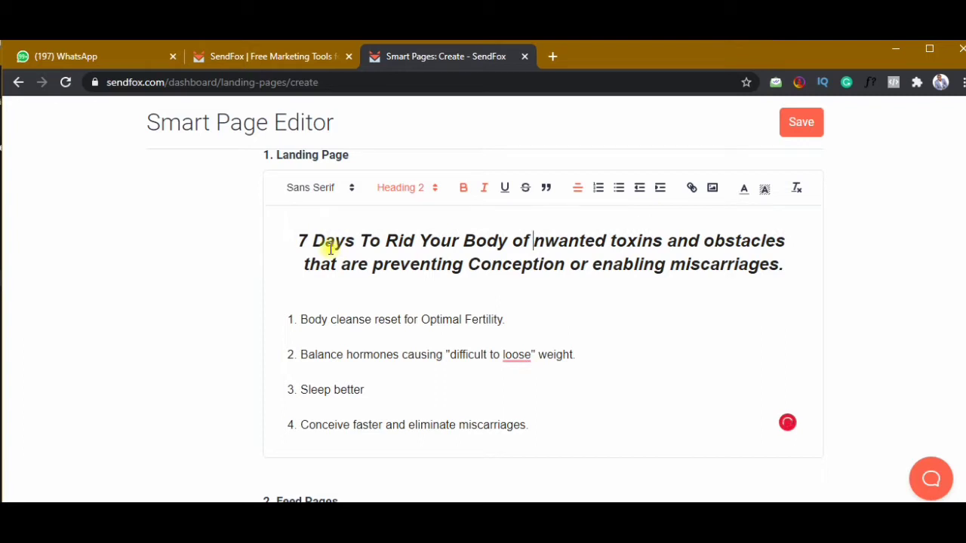
type("U")
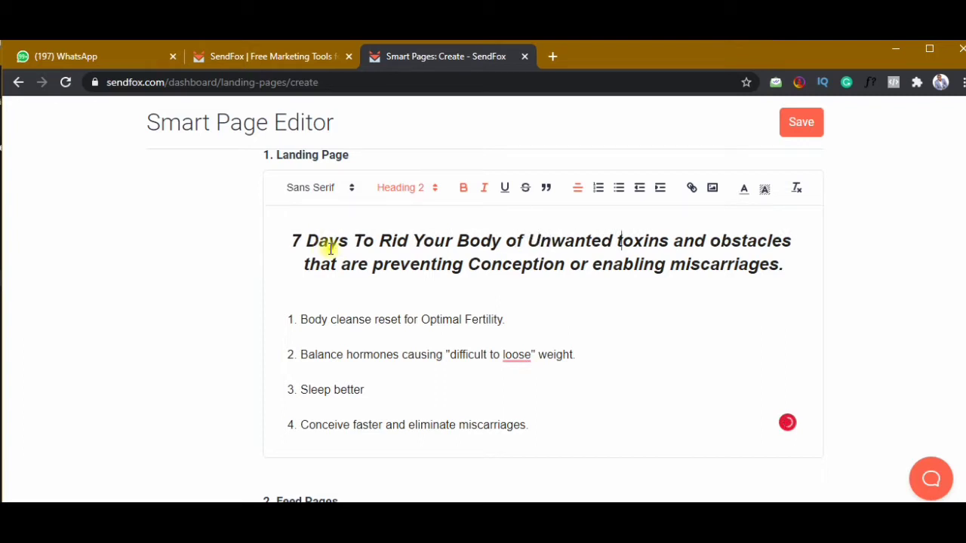
key("BackSpace")
type("T")
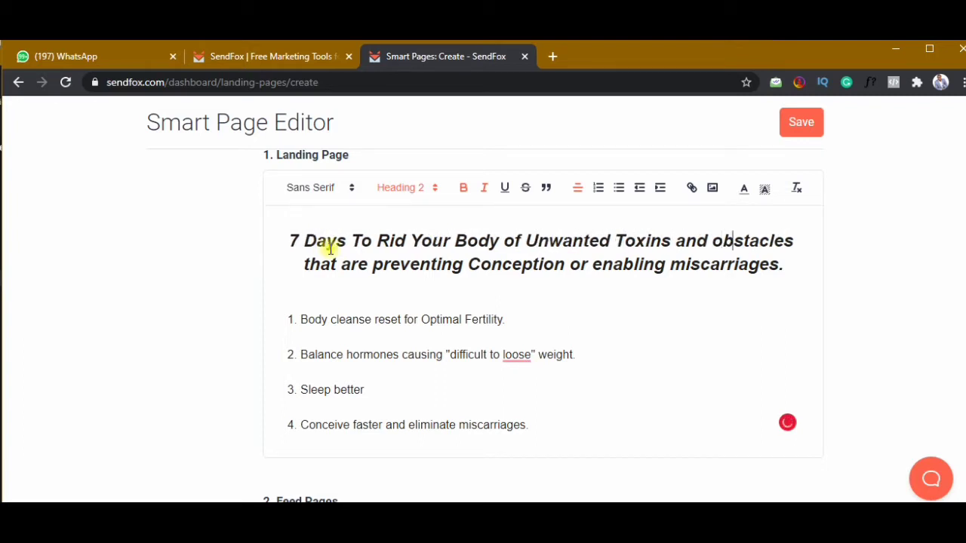
key("BackSpace")
type("O")
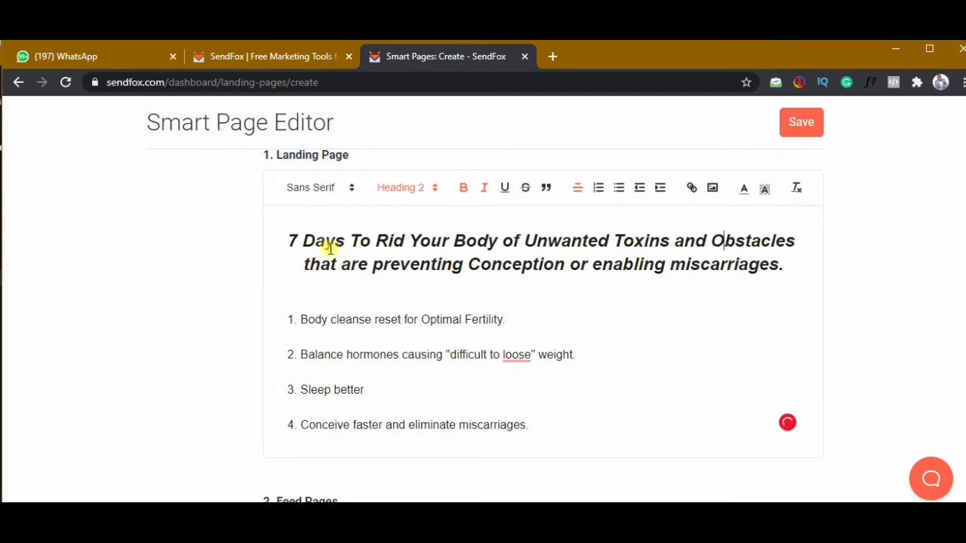
Capitalise the start of the heading's second line so it reads "That Are Preventing"
left_click(310, 266)
key("BackSpace")
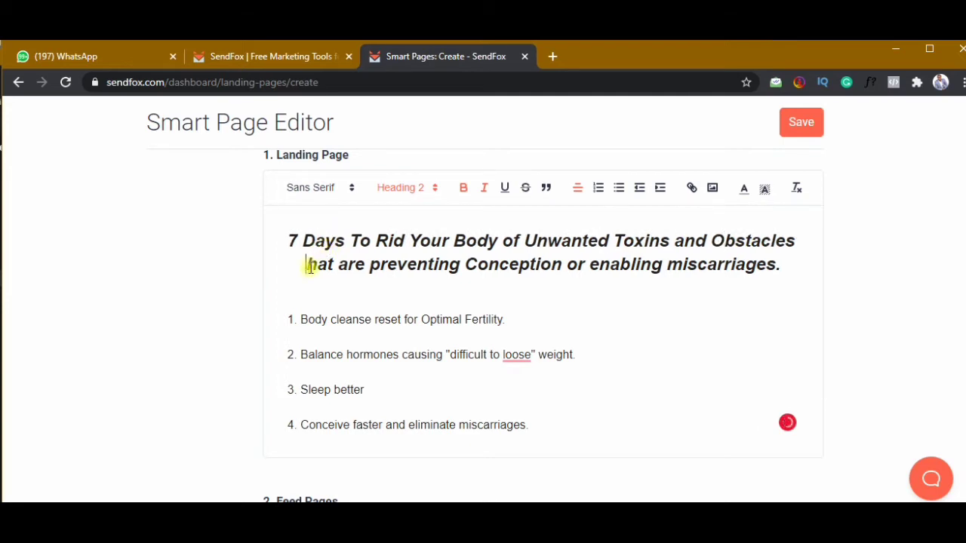
type("T")
key("Right")
key("Right")
key("Right")
key("Right")
key("Right")
key("BackSpace")
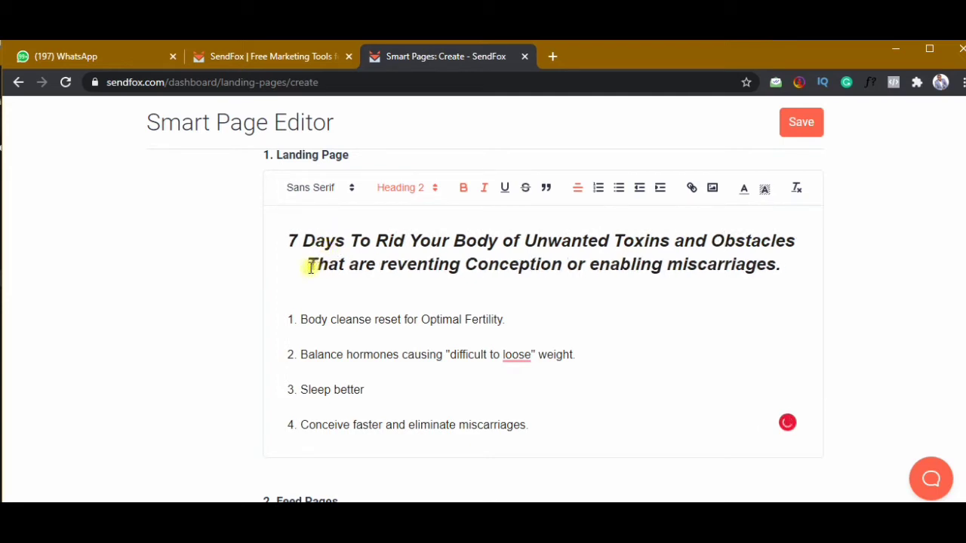
type("P")
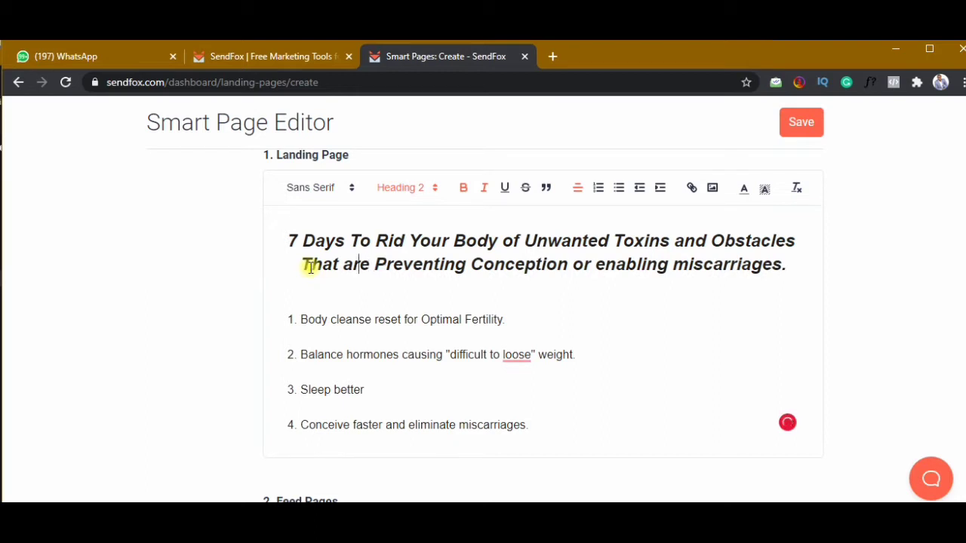
key("BackSpace")
type("A")
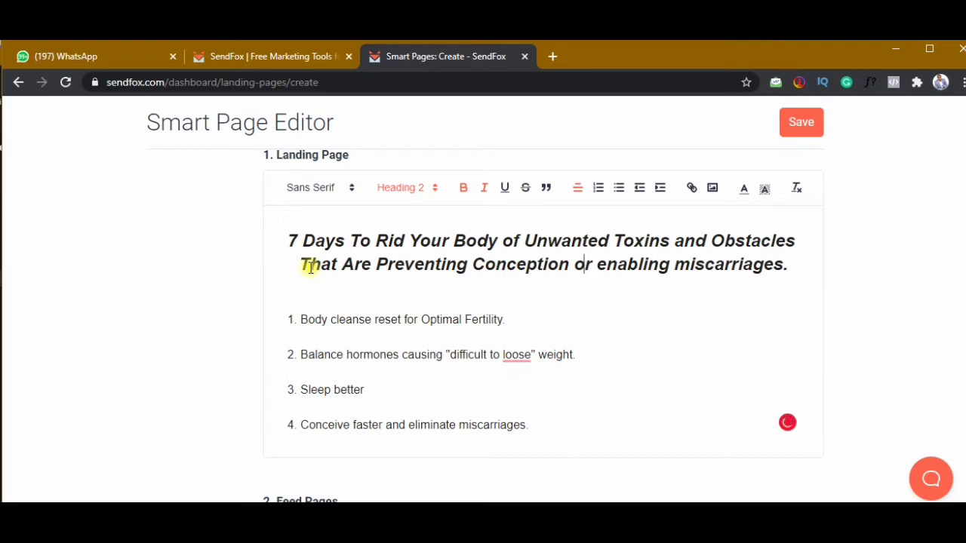
Capitalise the last words of the heading so it ends with "or Enabling Miscarriages."
key("Right")
key("Right")
key("Right")
key("BackSpace")
type("E")
key("Right")
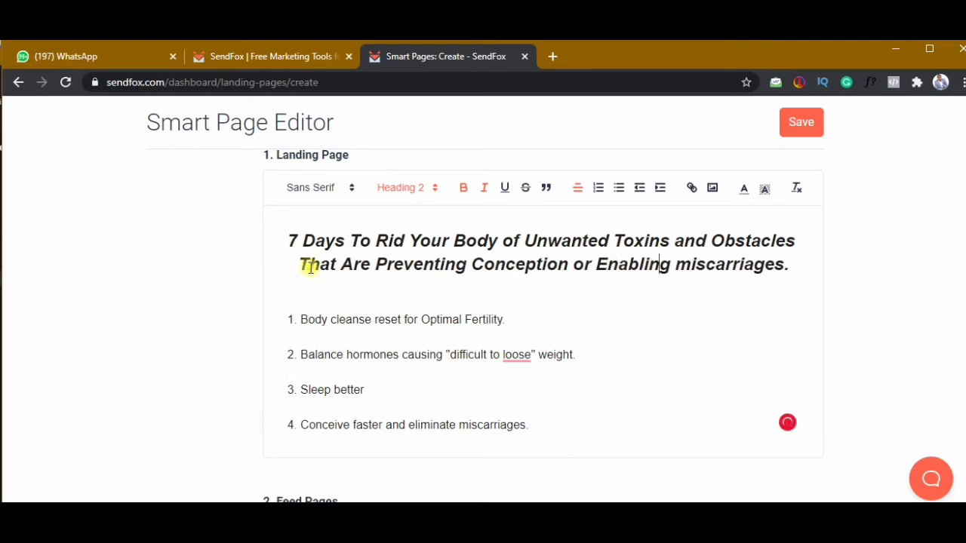
key("BackSpace")
type("<")
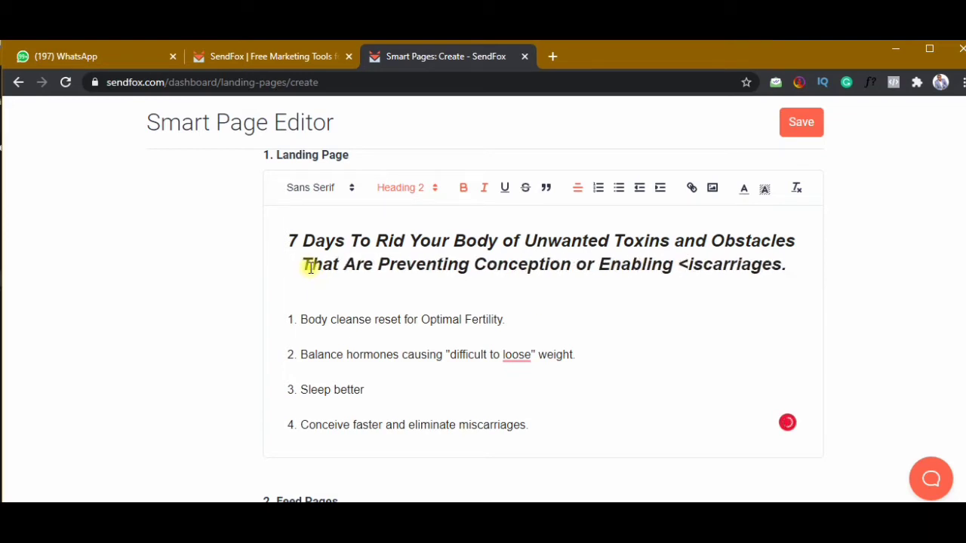
key("BackSpace")
type("M")
left_click(420, 338)
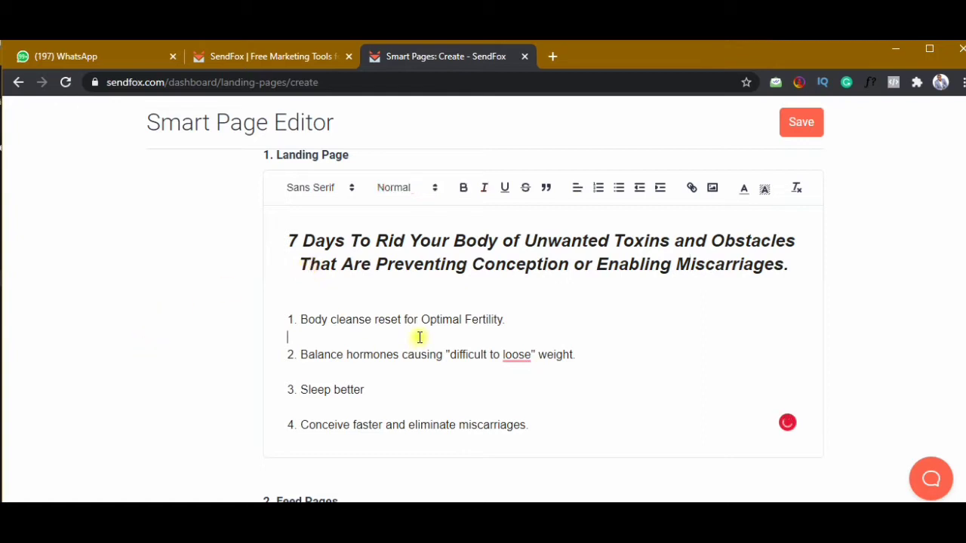
Add a bold line "WHAT YOU'LL GET:" above the numbered list, followed by a blank line
scroll(419, 337, "down", 1)
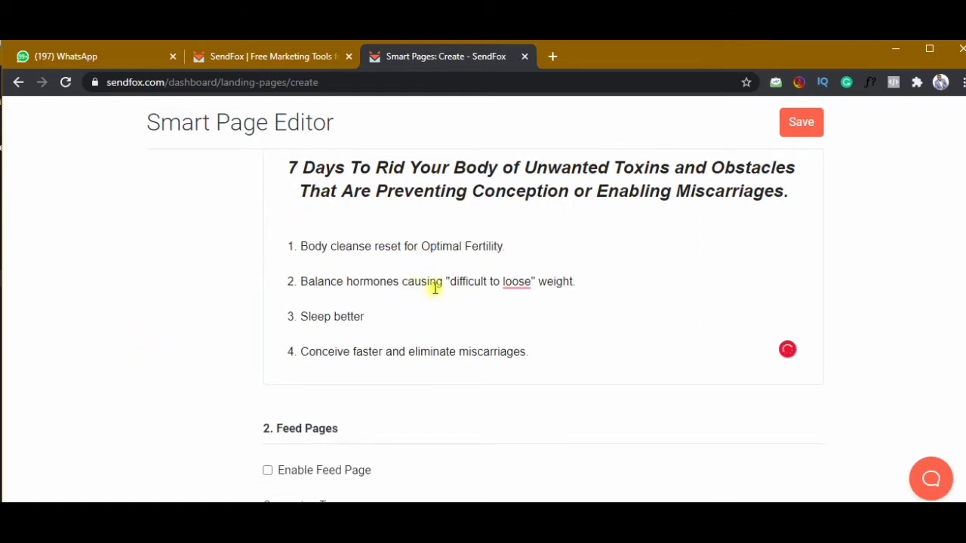
left_click(341, 230)
type("WHAT YOU")
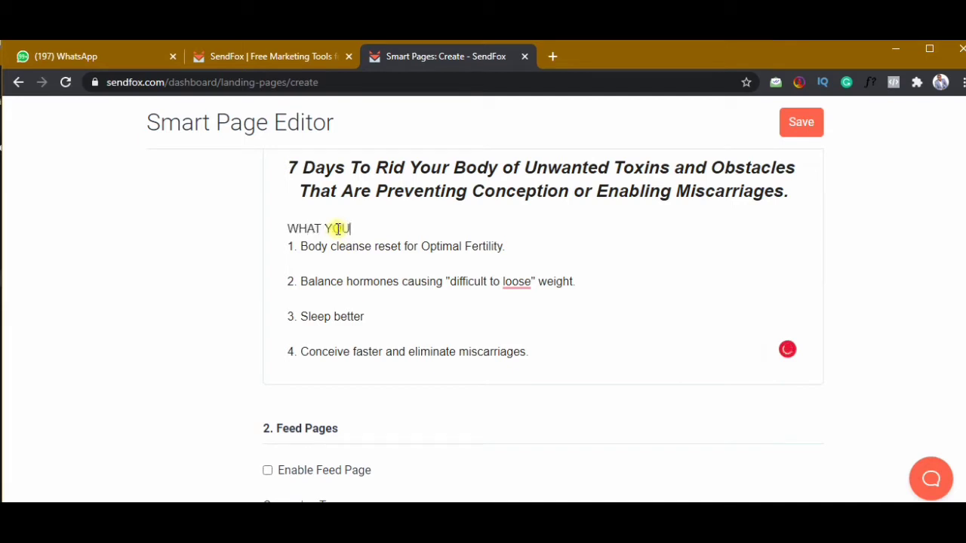
type("'LL GET:")
key("Return")
left_click_drag(398, 229, 287, 229)
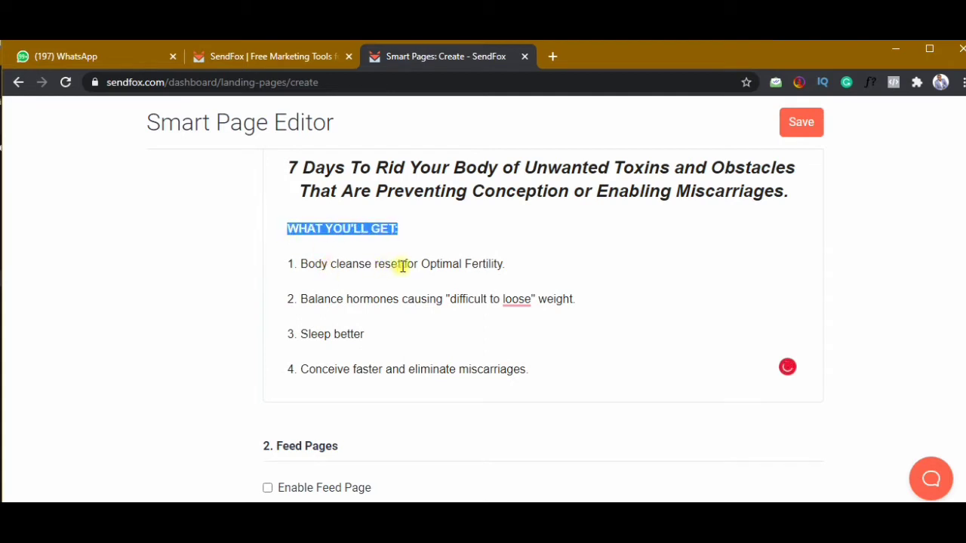
key("ctrl+b")
Colour the heading words "Rid Your Body of Unwanted Toxins" blue
scroll(474, 256, "up", 2)
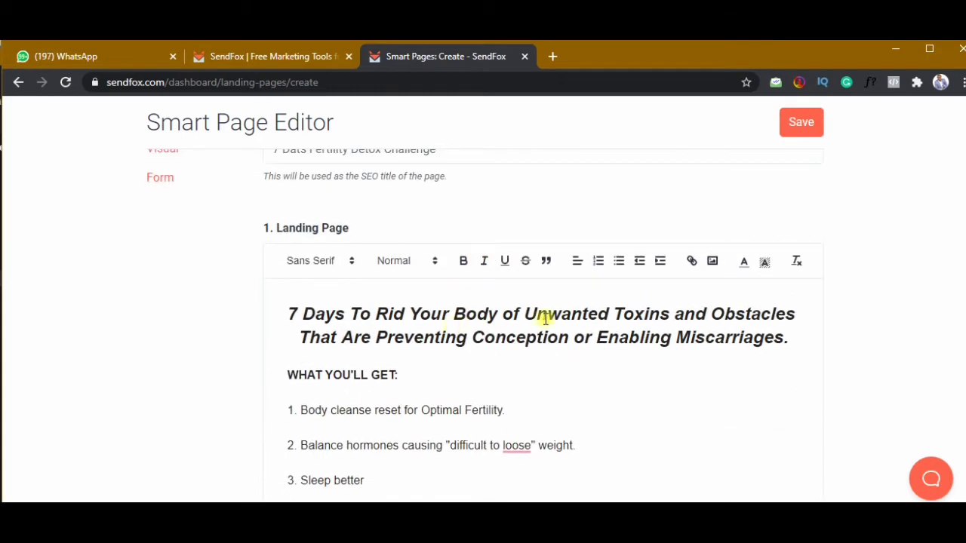
scroll(542, 315, "down", 2)
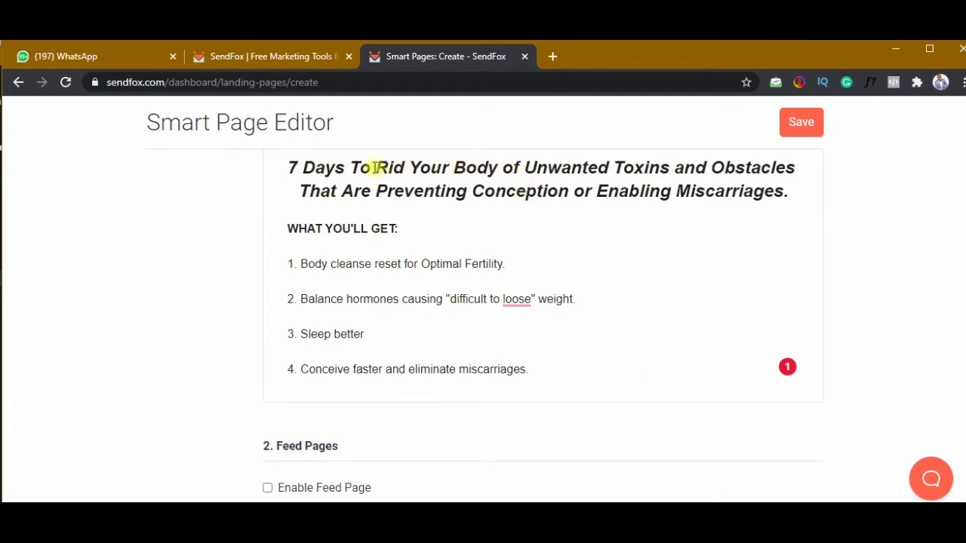
mouse_move(375, 167)
left_mouse_down()
mouse_move(703, 173)
mouse_move(375, 168)
left_mouse_up()
scroll(921, 280, "up", 2)
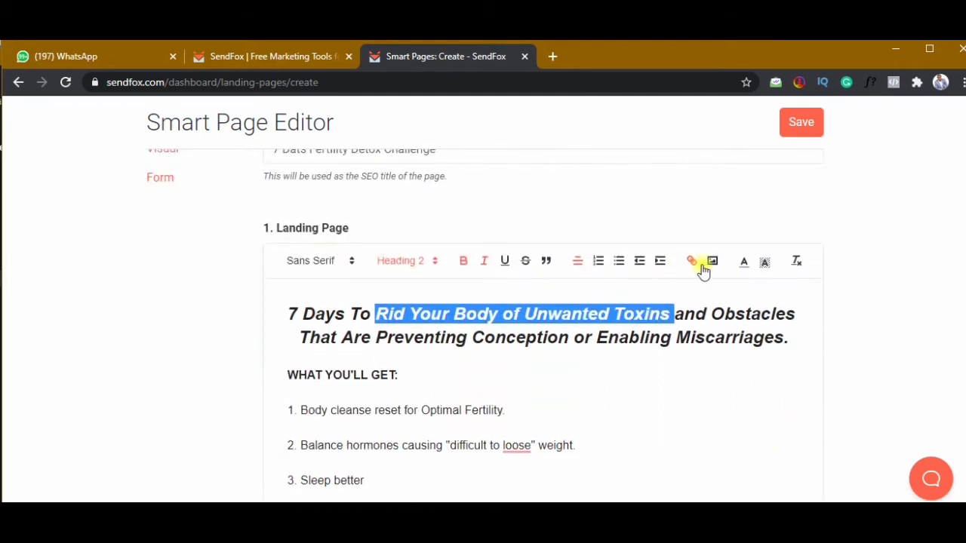
left_click(744, 262)
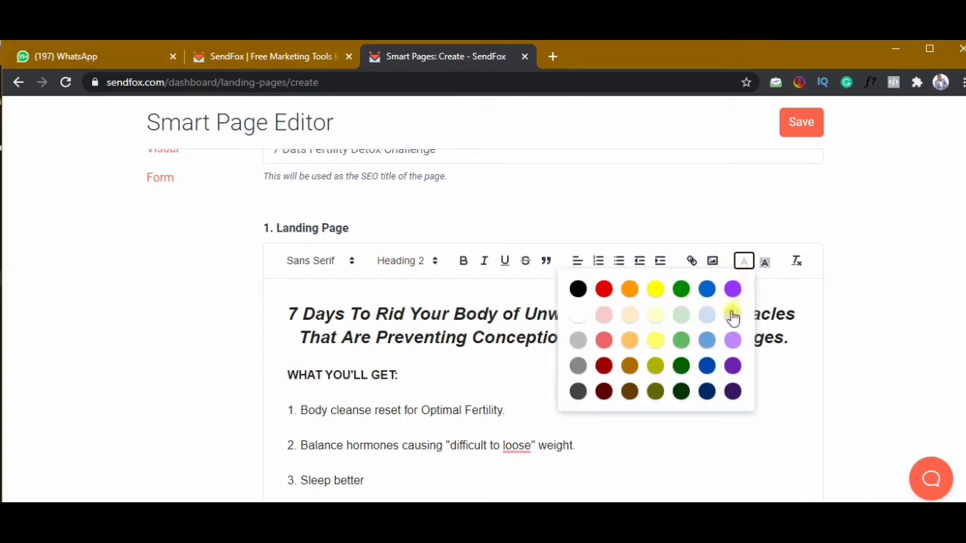
left_click(707, 290)
left_click(624, 317)
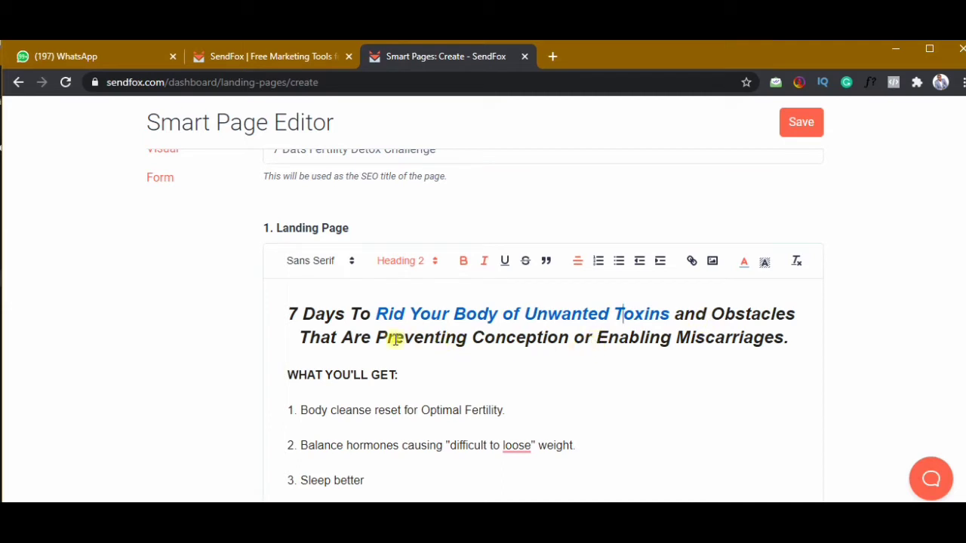
Underline the words "Preventing Conception" in the heading
left_click_drag(376, 336, 570, 326)
left_click(505, 261)
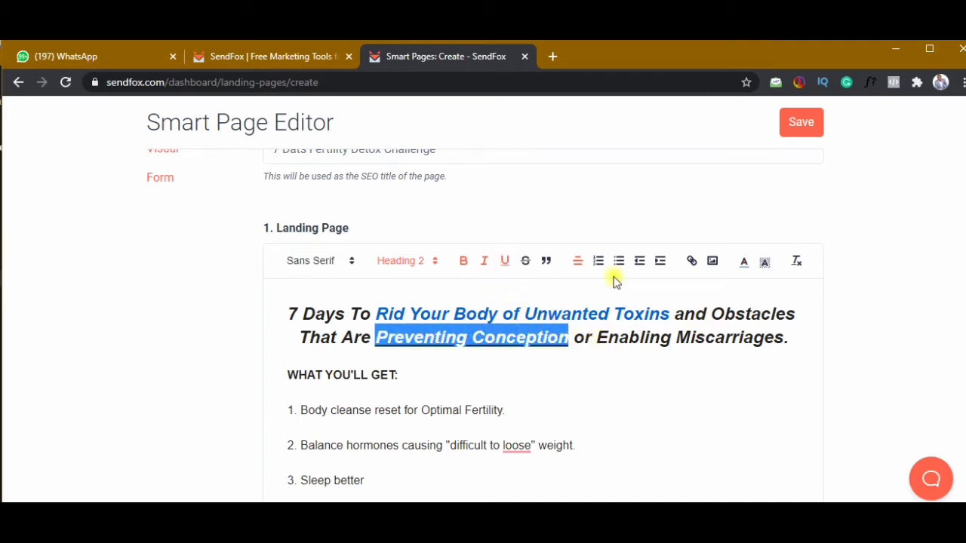
left_click(643, 315)
Review the landing page content and save the Smart Page
scroll(663, 327, "down", 5)
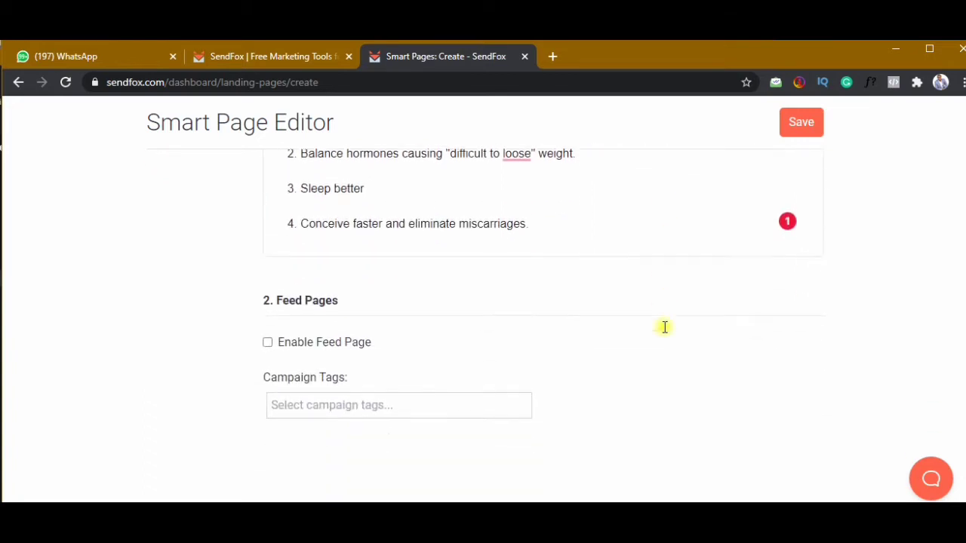
scroll(664, 326, "up", 7)
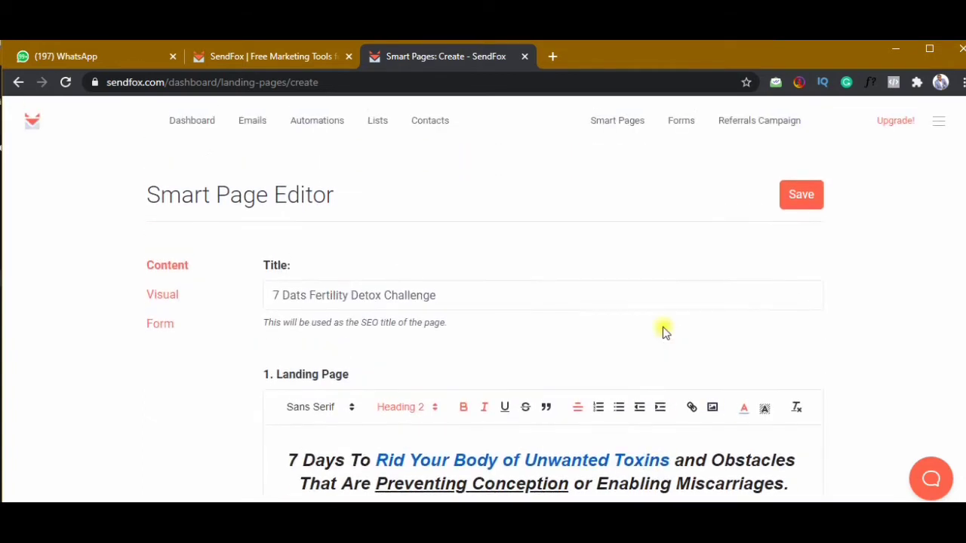
scroll(655, 320, "down", 1)
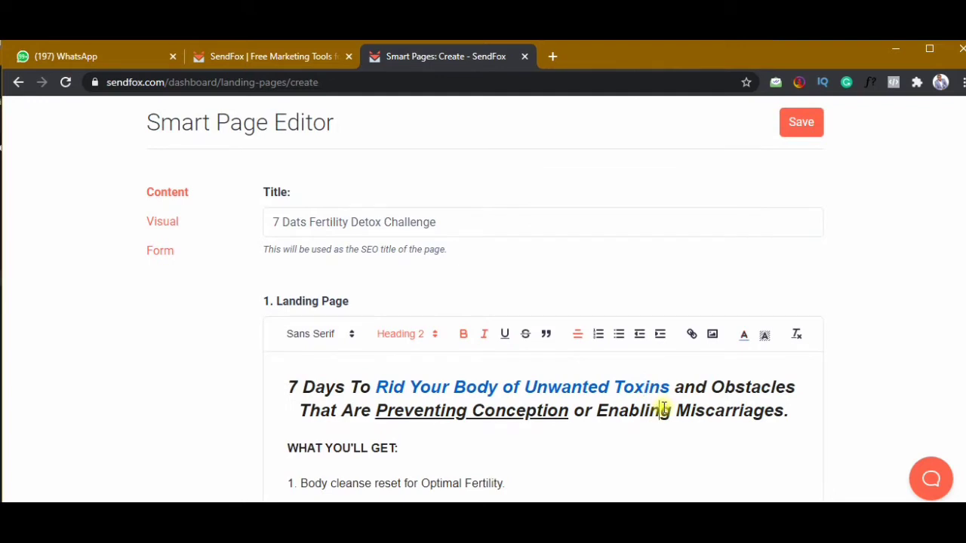
key("ctrl+a")
left_click(882, 287)
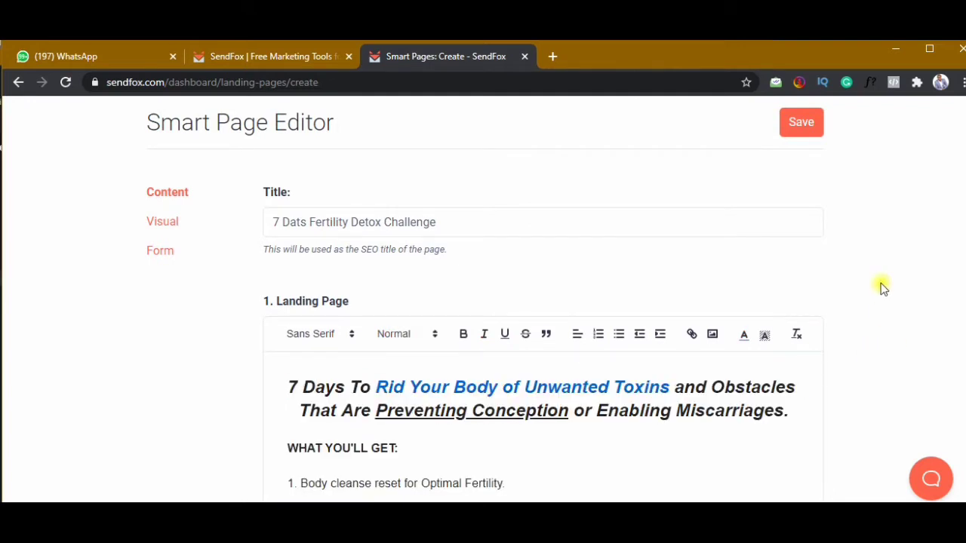
left_click(803, 132)
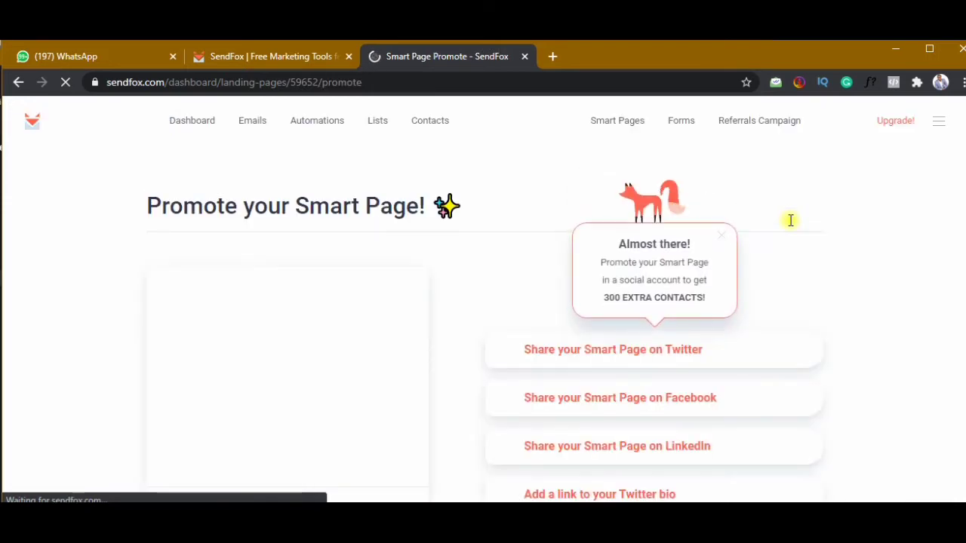
Check the Smart Page preview on the promotion page and reopen the page for editing
scroll(883, 249, "down", 4)
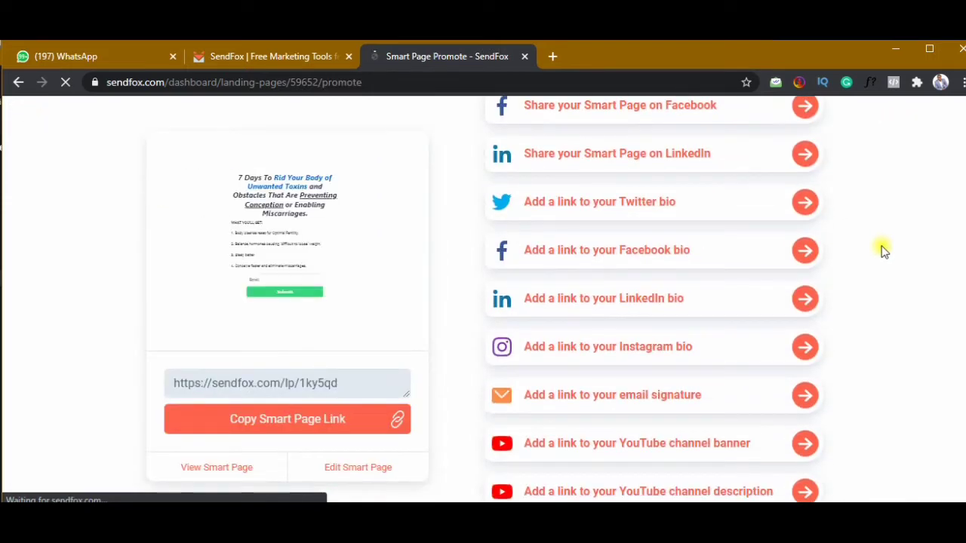
scroll(830, 264, "down", 1)
left_click(363, 469)
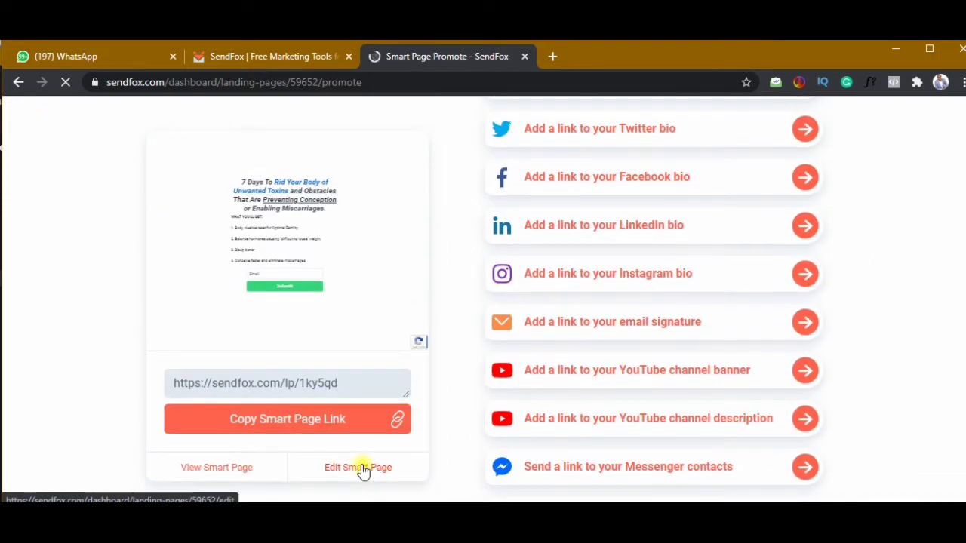
Add the line "Fill in your details below to join the waiting list" beneath the fourth benefit in the landing page text
scroll(619, 305, "down", 5)
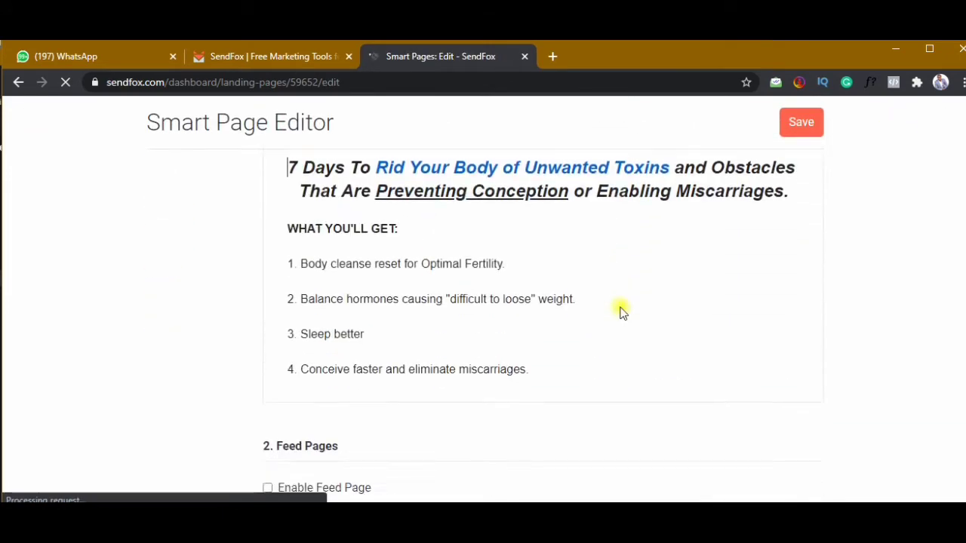
left_click(553, 226)
key("Return")
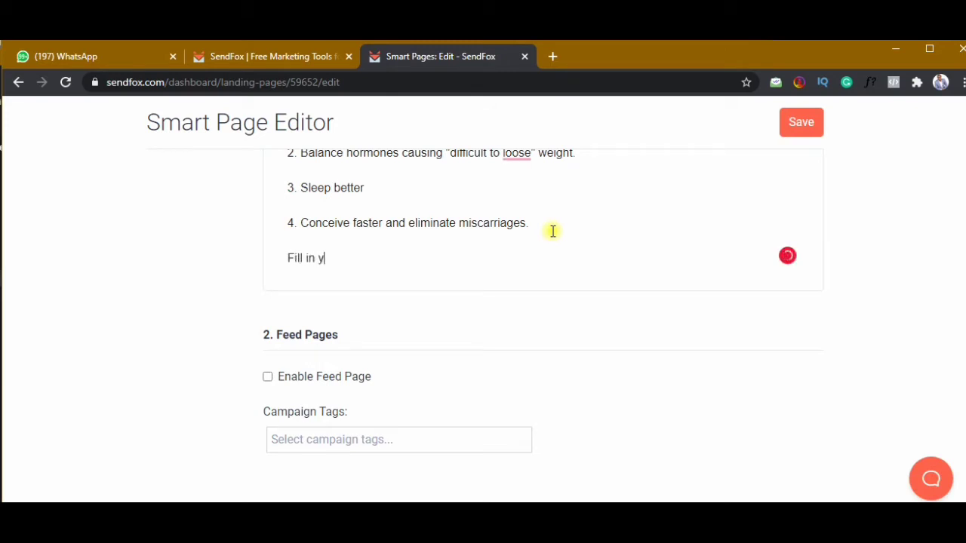
type("Fill in you details below to")
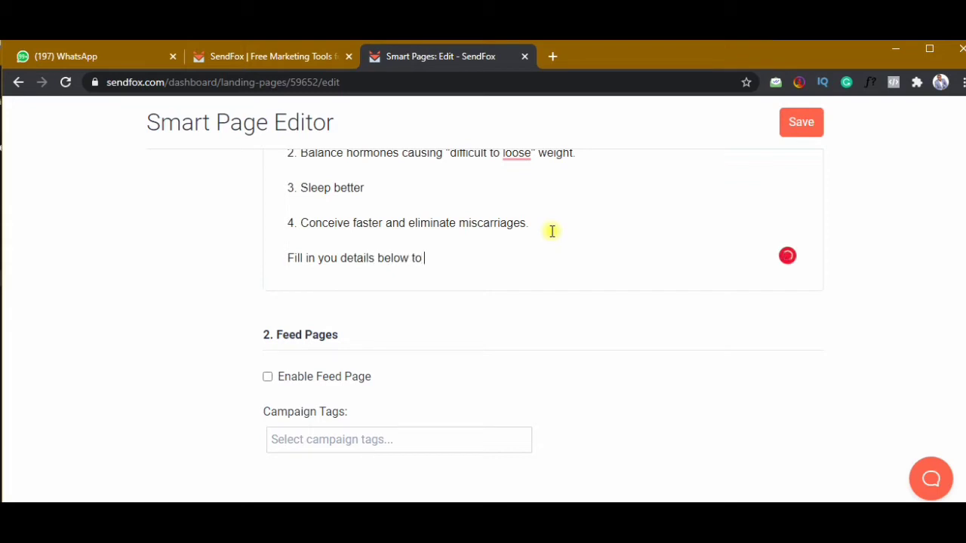
type(" join the waiting list")
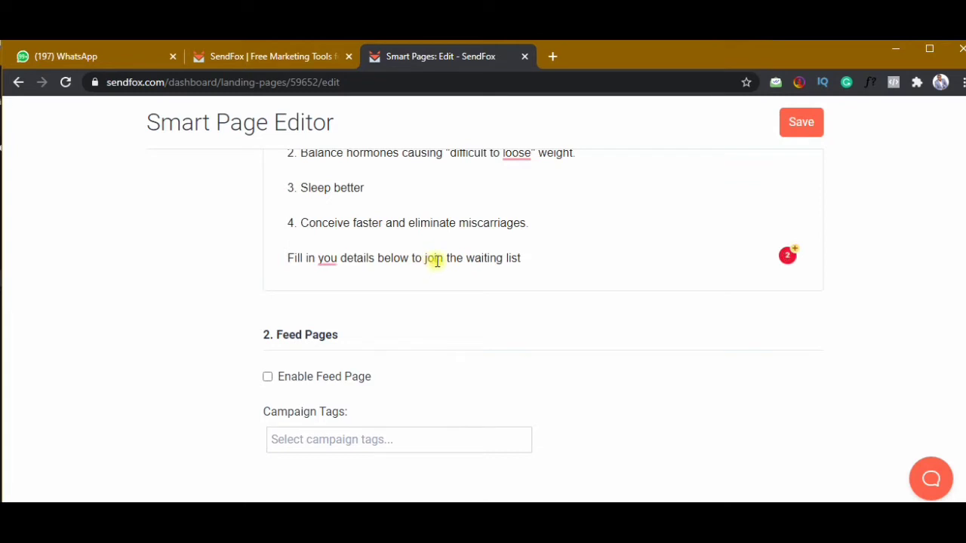
scroll(438, 261, "up", 2)
left_click(337, 408)
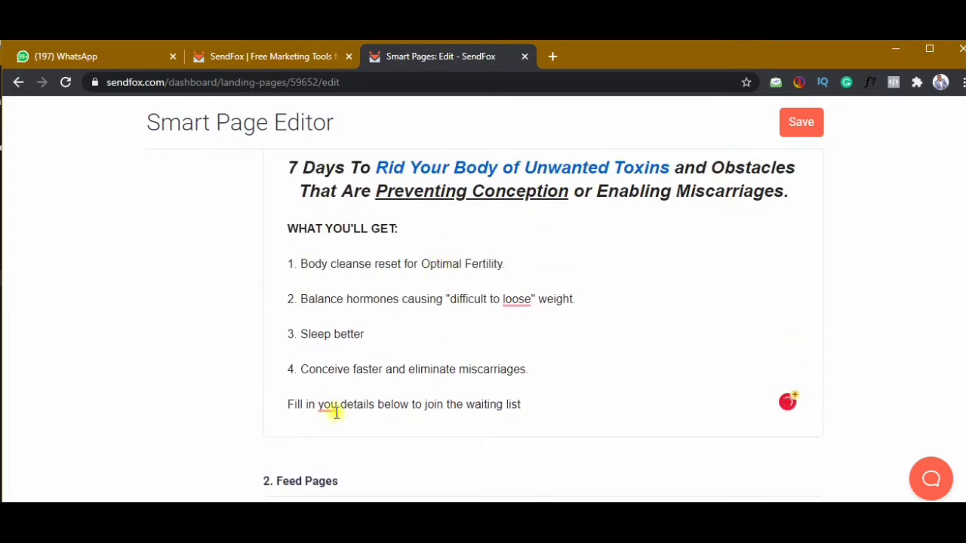
type("r")
scroll(199, 365, "up", 2)
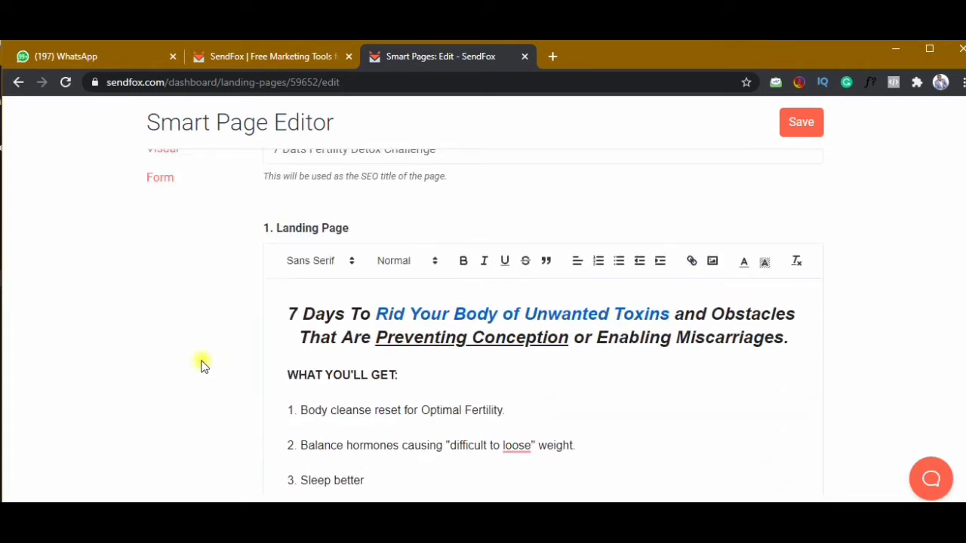
Extend the subheading above the benefits list to read "WHAT YOU'LL GET FOR N1K:"
scroll(434, 387, "down", 1)
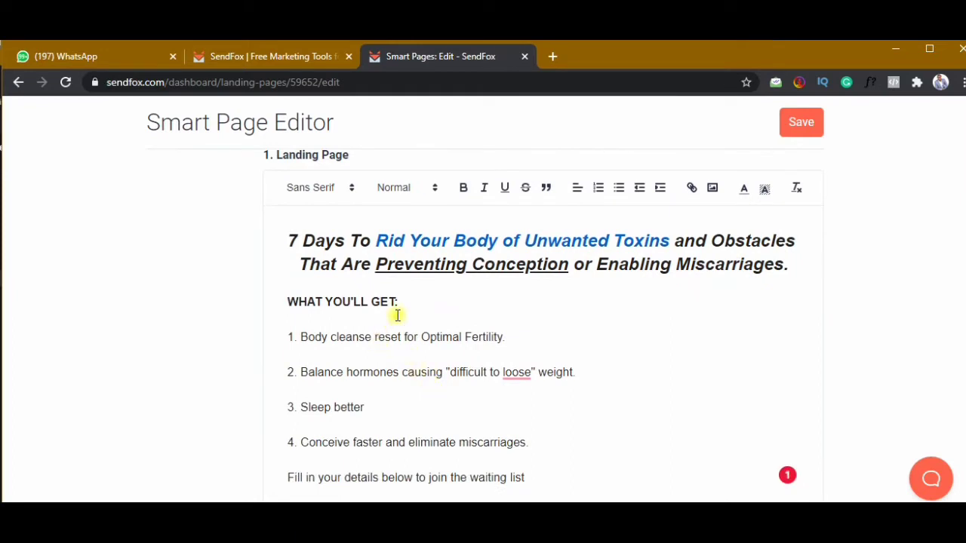
left_click(287, 301)
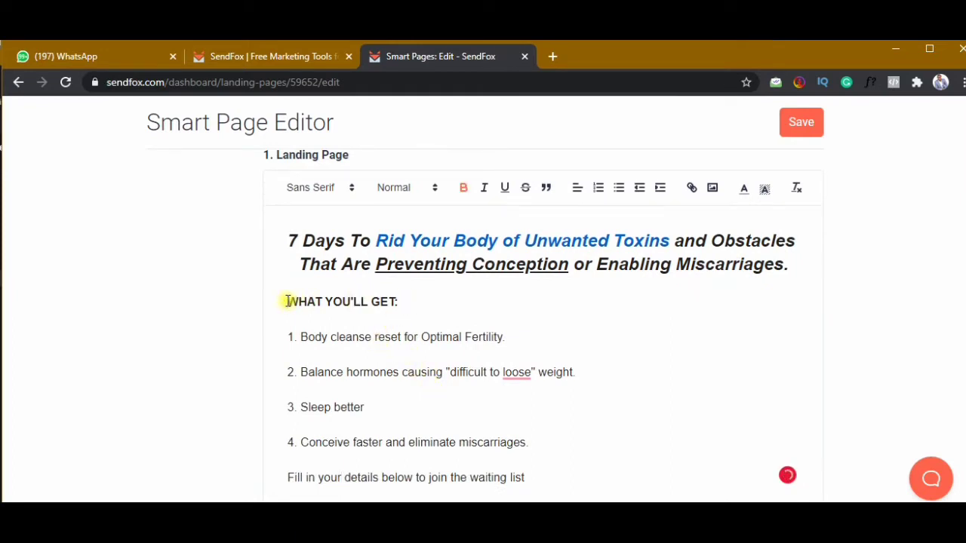
scroll(317, 287, "down", 1)
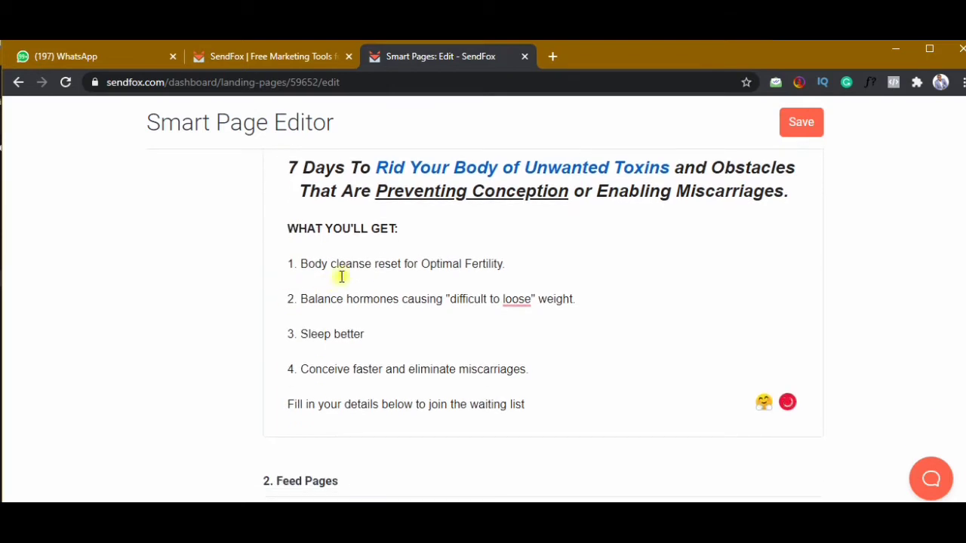
left_click(396, 229)
type("FOR n")
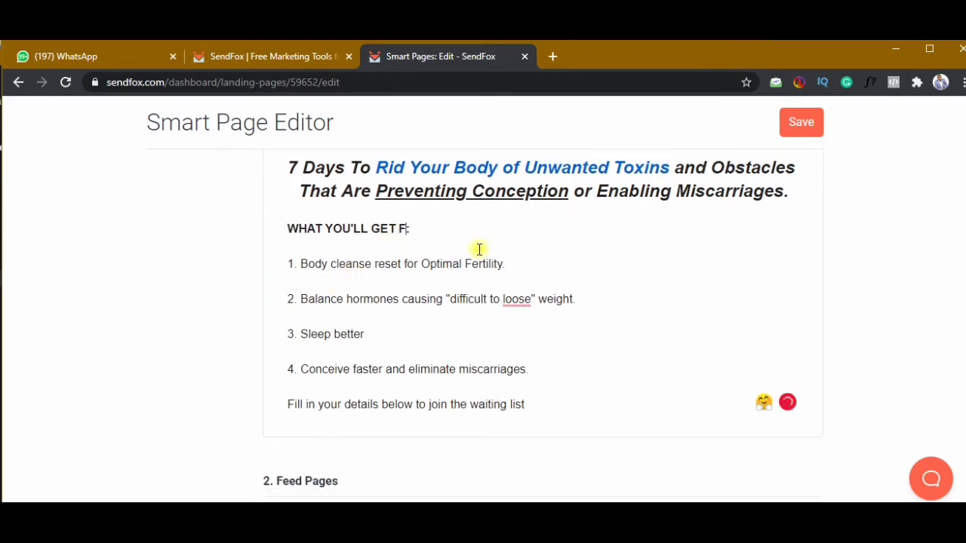
type("1K")
type("N1K")
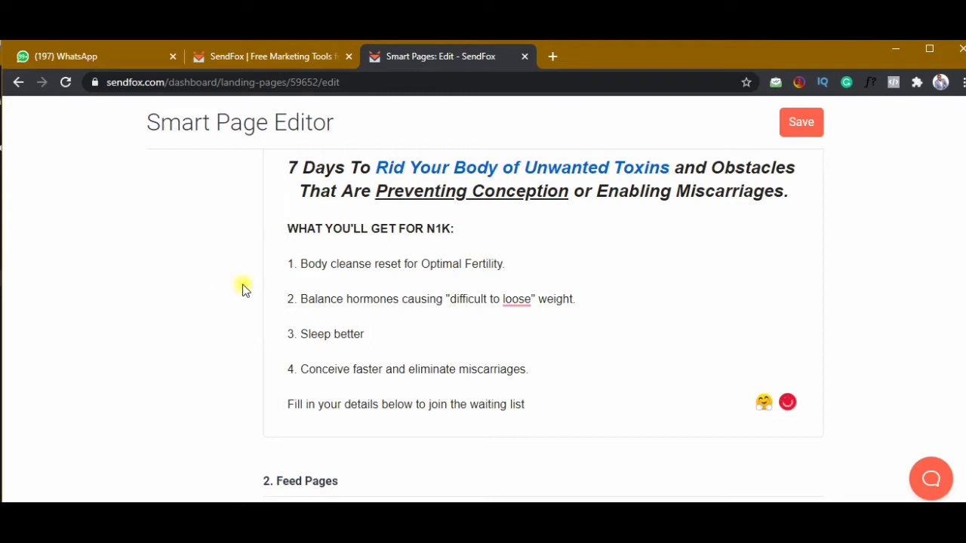
Review the landing page heading, the benefits list and the feed page settings
scroll(243, 290, "up", 1)
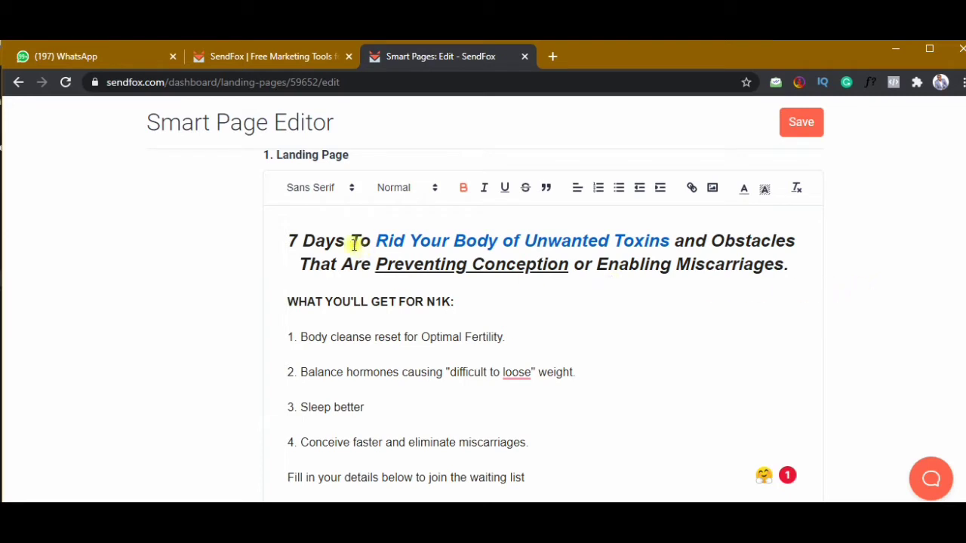
left_click_drag(282, 243, 577, 323)
left_click(473, 302)
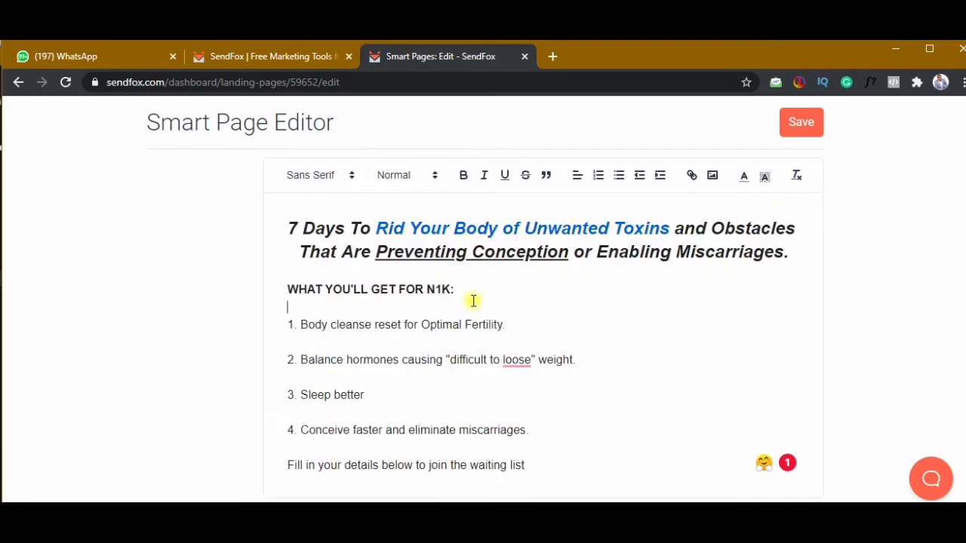
scroll(876, 270, "up", 1)
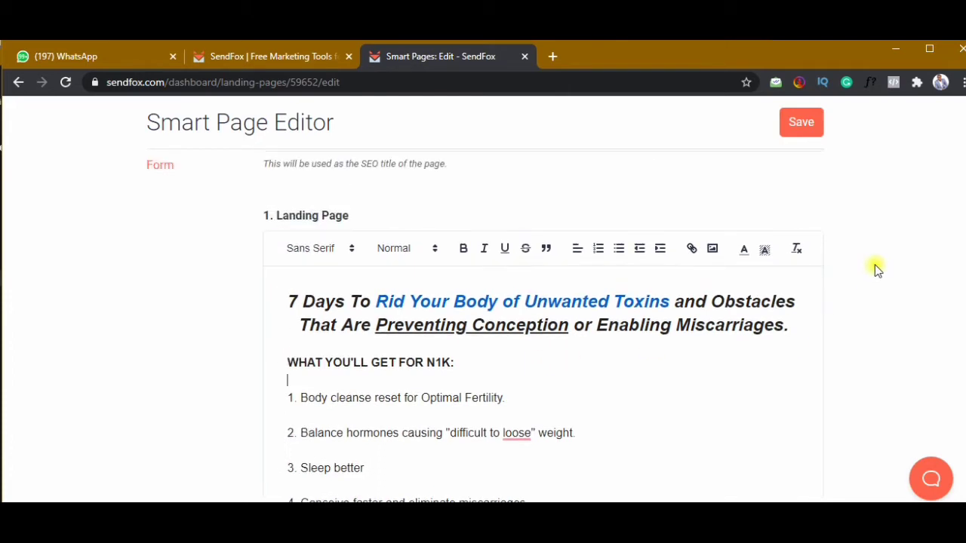
scroll(875, 269, "down", 1)
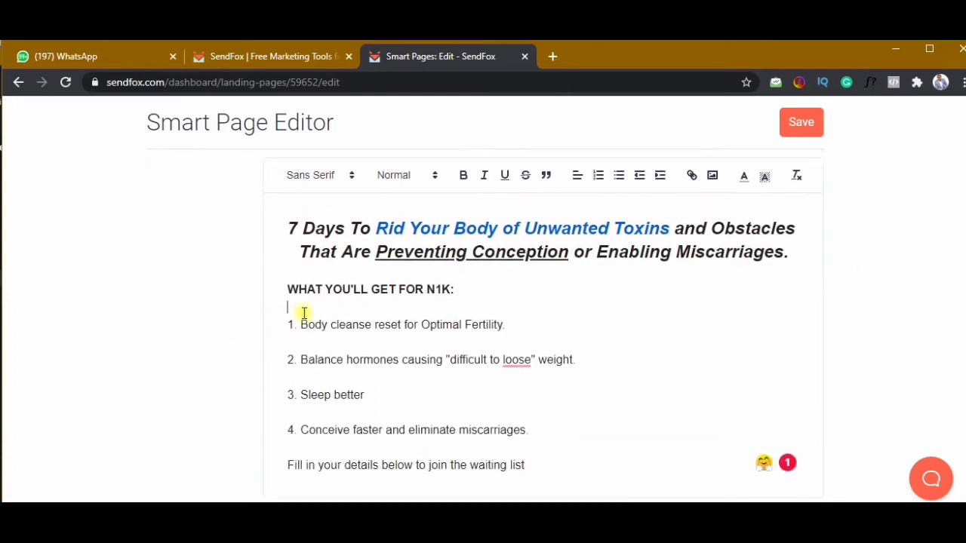
scroll(454, 311, "down", 1)
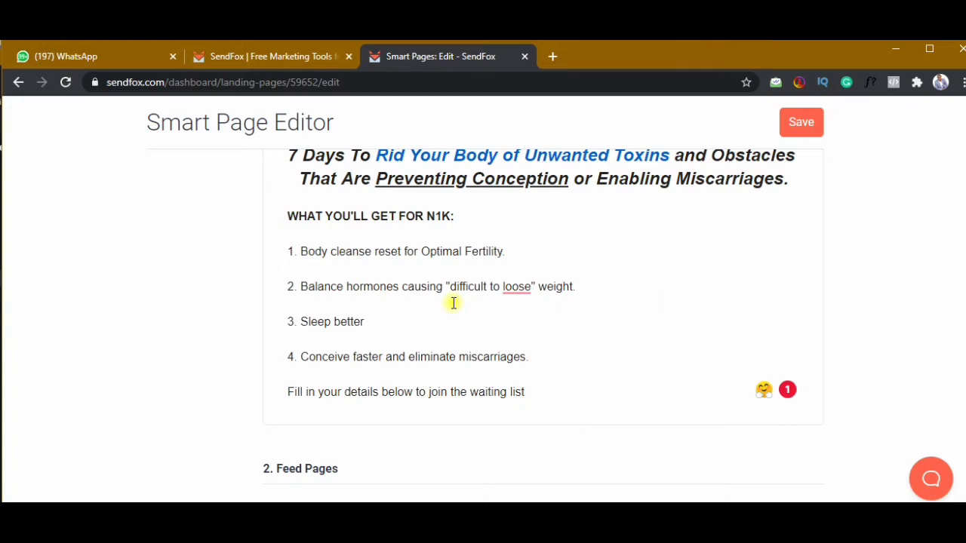
scroll(453, 303, "down", 2)
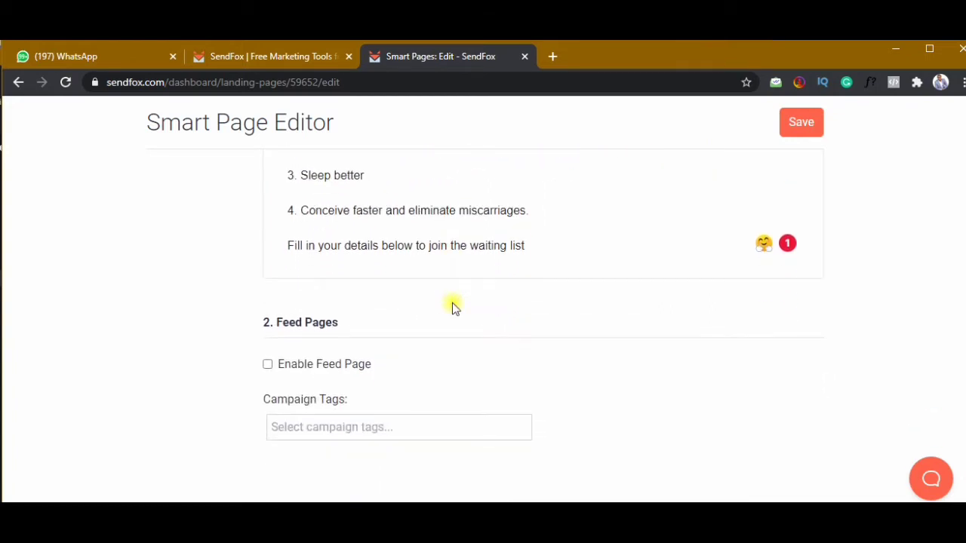
scroll(452, 306, "down", 1)
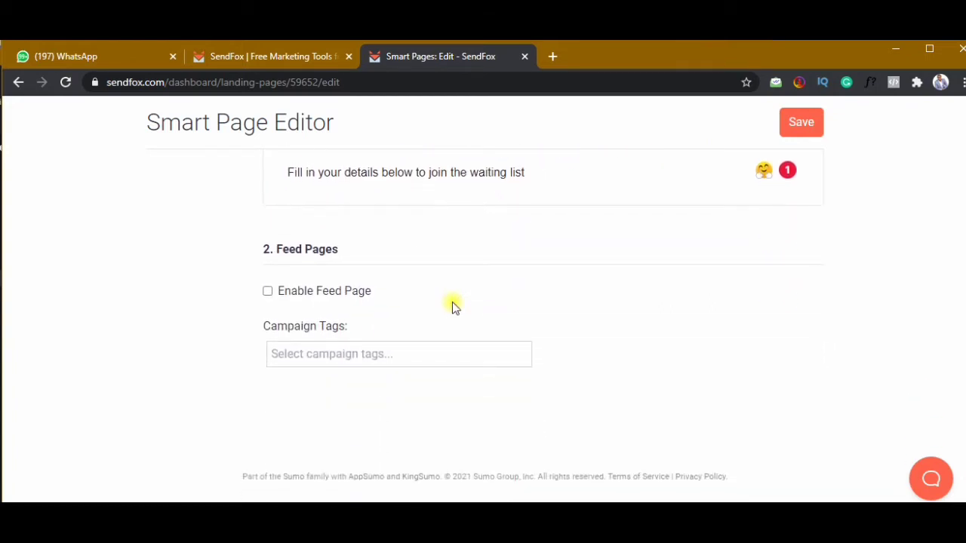
Save the Smart Page with its updated landing page text
scroll(452, 302, "up", 1)
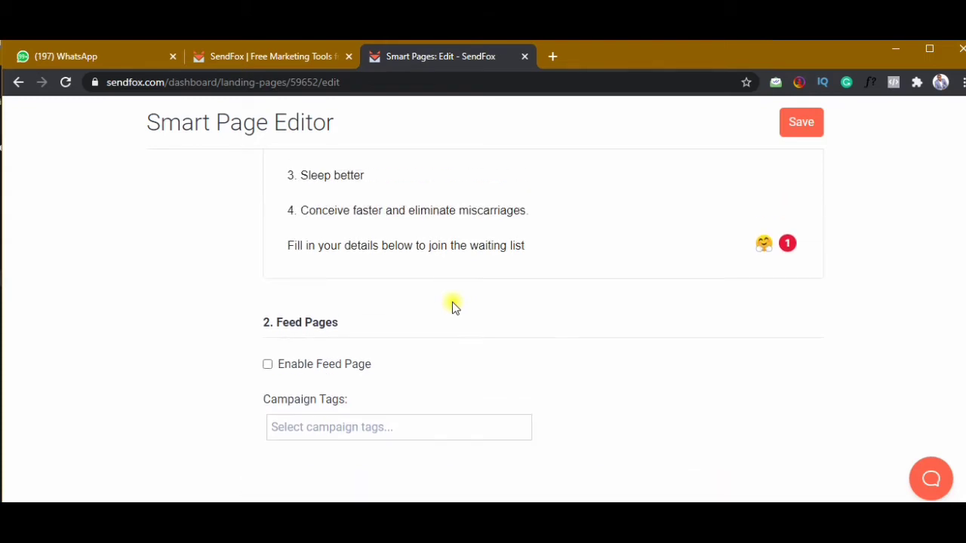
scroll(452, 302, "up", 3)
scroll(452, 302, "up", 1)
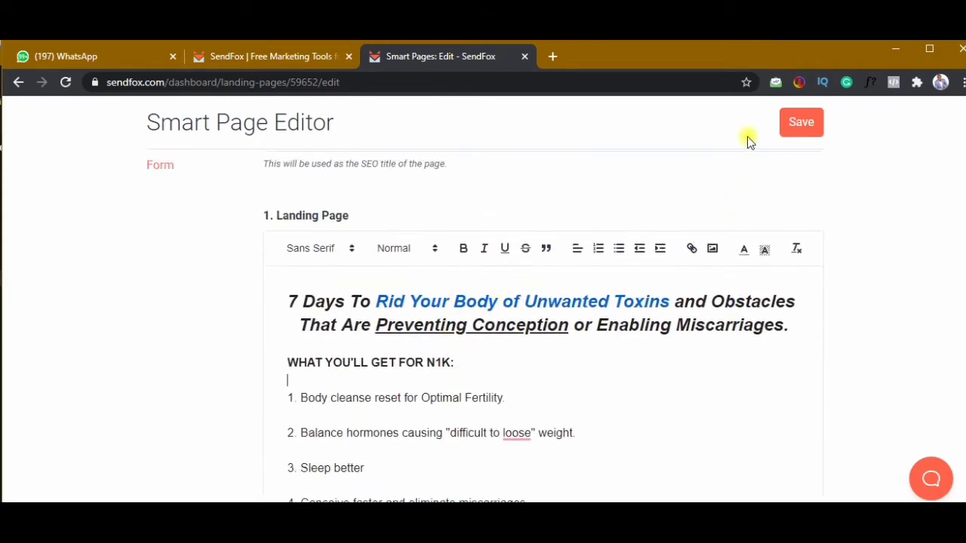
scroll(611, 151, "up", 2)
left_click(800, 182)
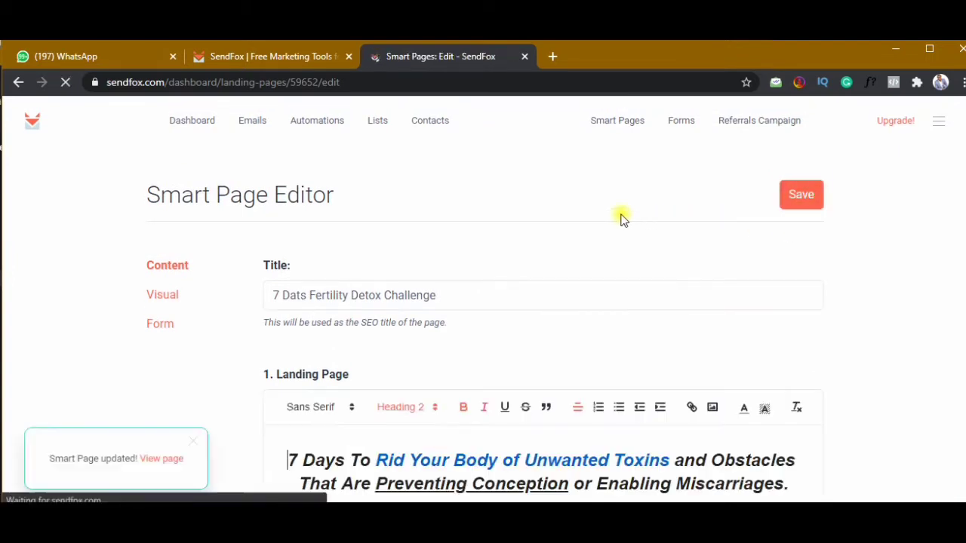
Open the page's visual settings and set the theme color to #3498DB
scroll(621, 216, "down", 1)
left_click(173, 224)
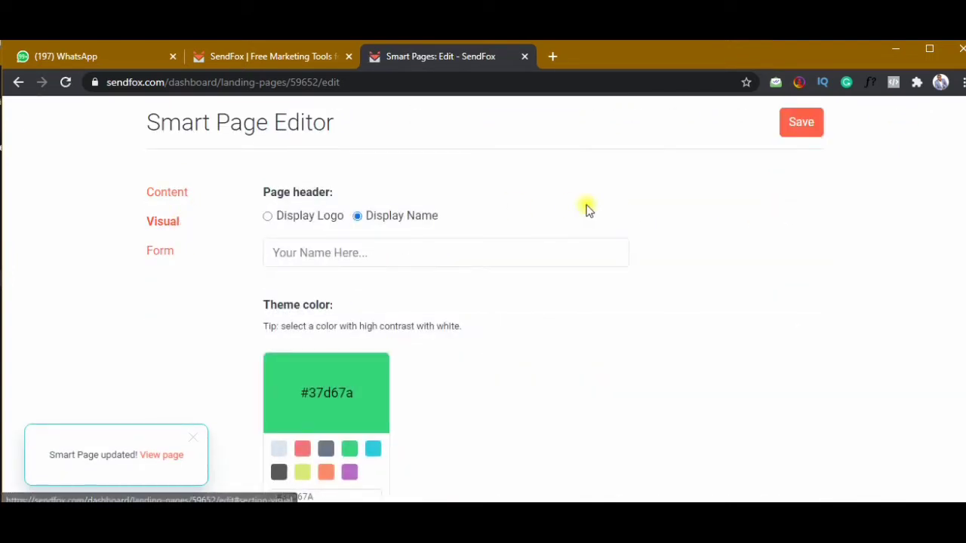
scroll(619, 216, "down", 1)
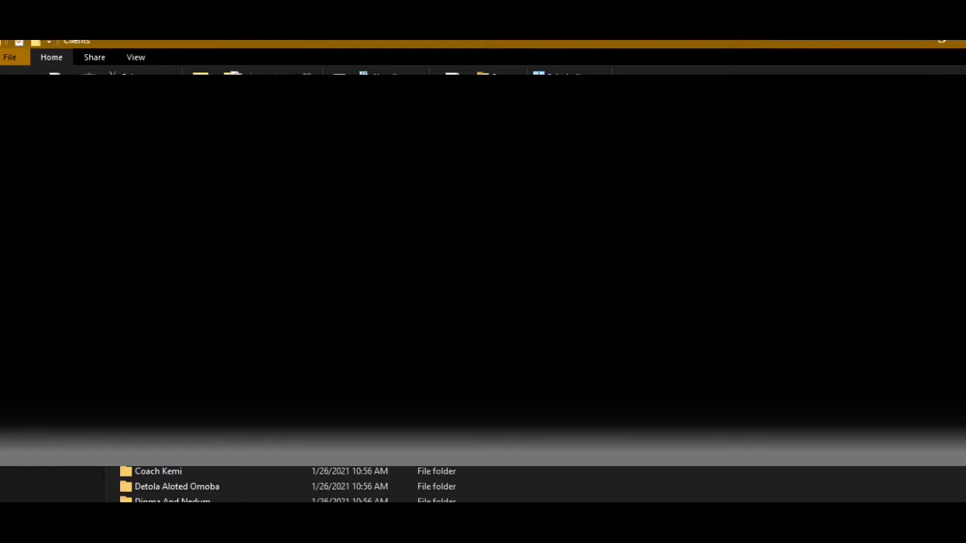
scroll(302, 483, "down", 1)
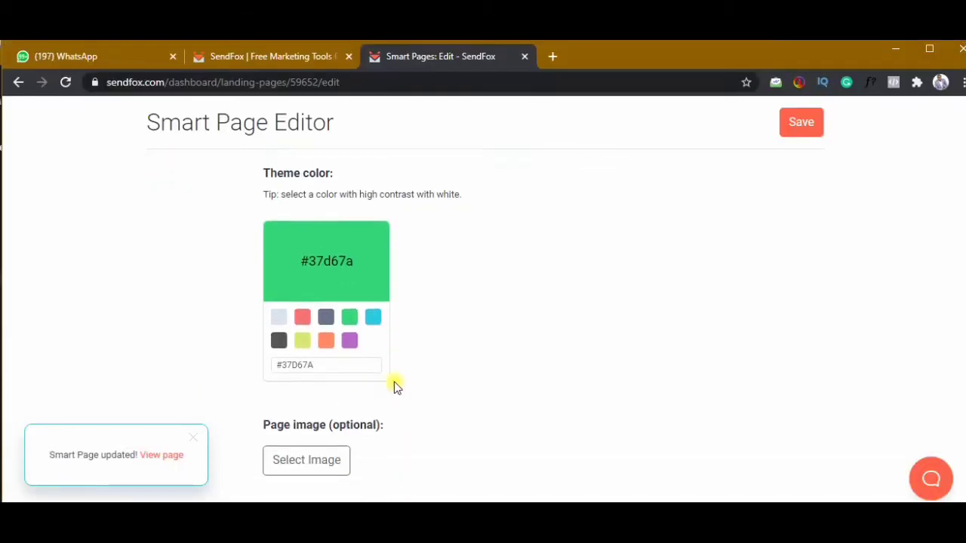
scroll(347, 363, "down", 1)
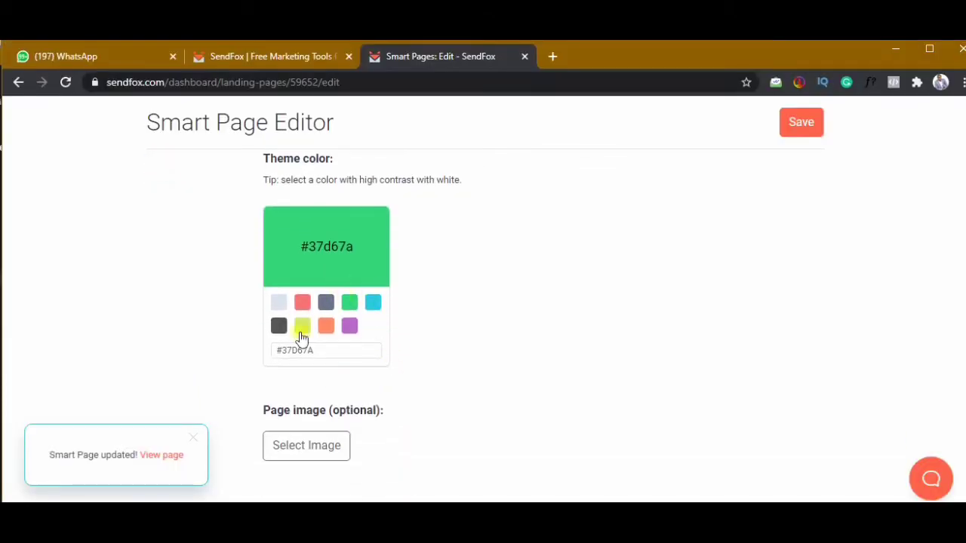
type("#3498DB")
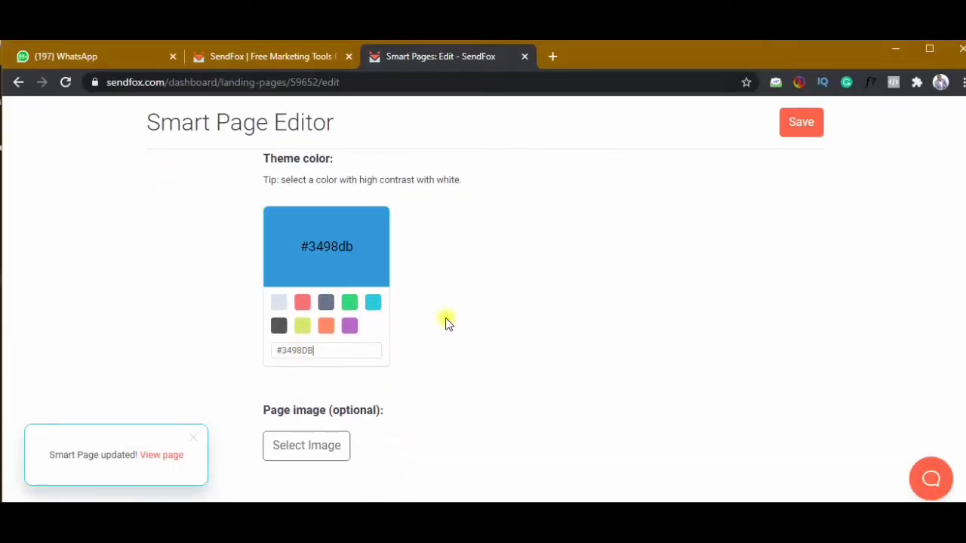
Set the page header to display a logo and insert the pink and blue logo from the image library
scroll(465, 331, "up", 1)
scroll(468, 326, "down", 3)
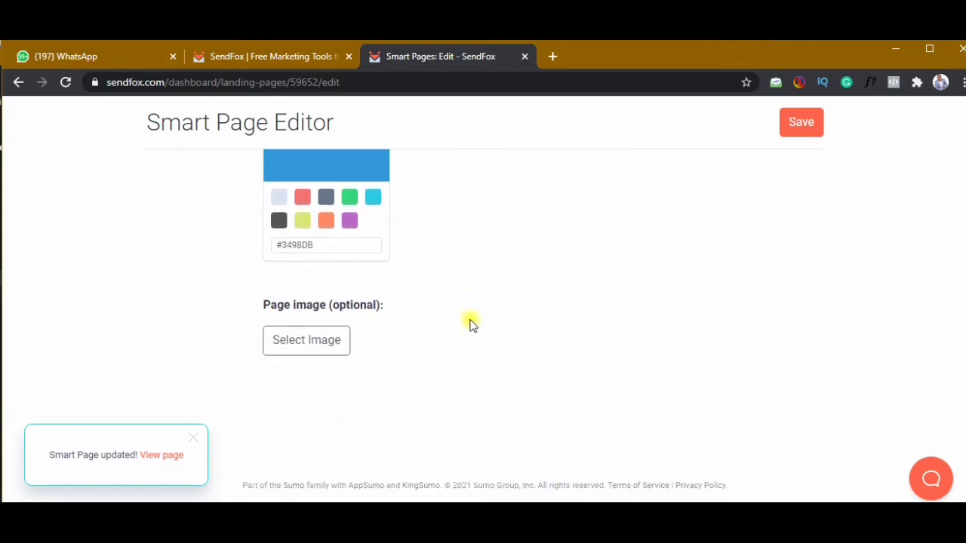
scroll(469, 324, "up", 1)
scroll(470, 325, "up", 4)
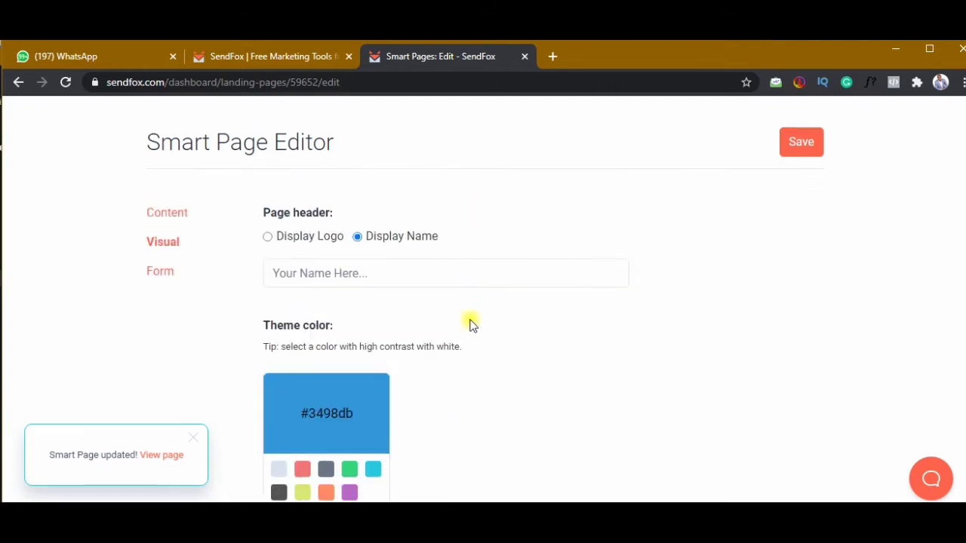
scroll(528, 348, "down", 3)
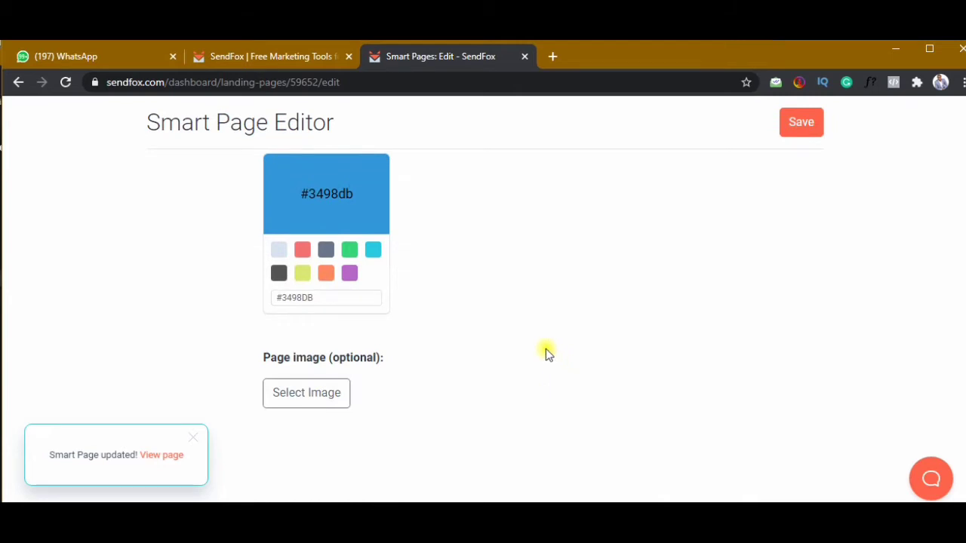
scroll(516, 340, "up", 2)
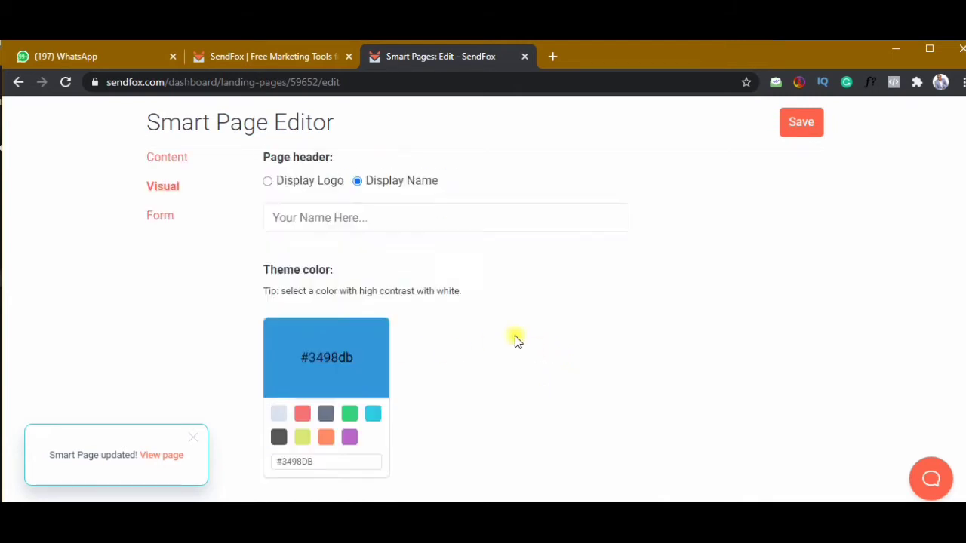
scroll(515, 341, "up", 2)
left_click(268, 290)
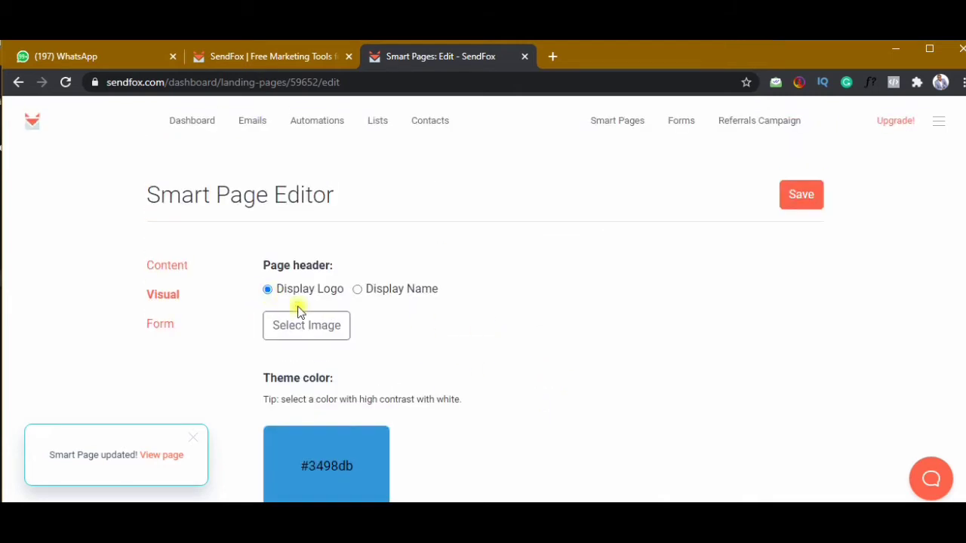
left_click(321, 327)
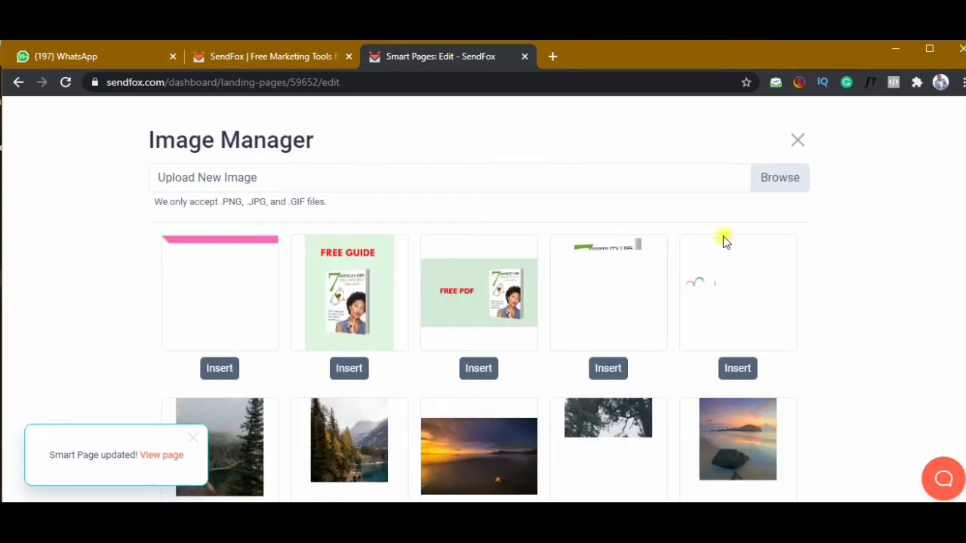
left_click(738, 368)
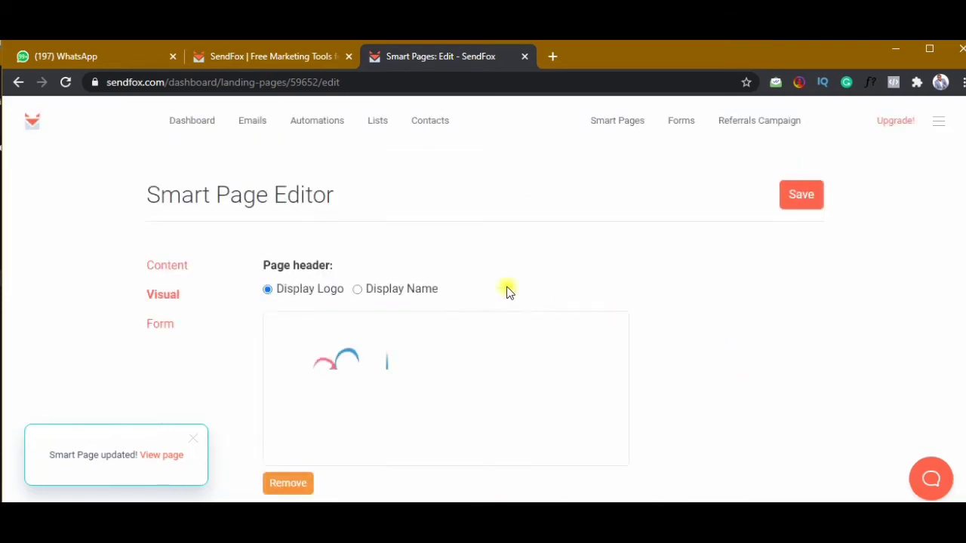
Review the Smart Page's visual settings, from the header logo and theme color to the optional page image
scroll(530, 280, "down", 1)
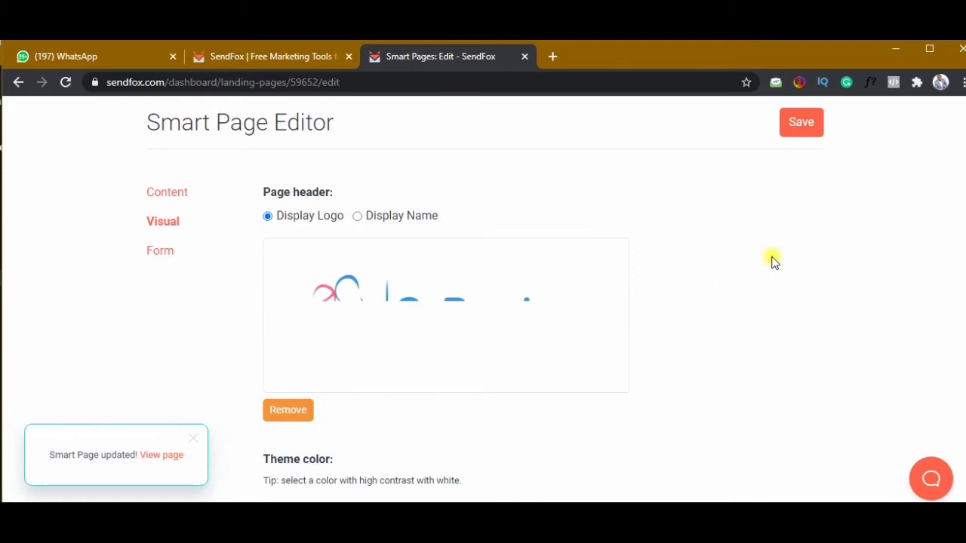
scroll(772, 259, "down", 2)
scroll(773, 259, "down", 4)
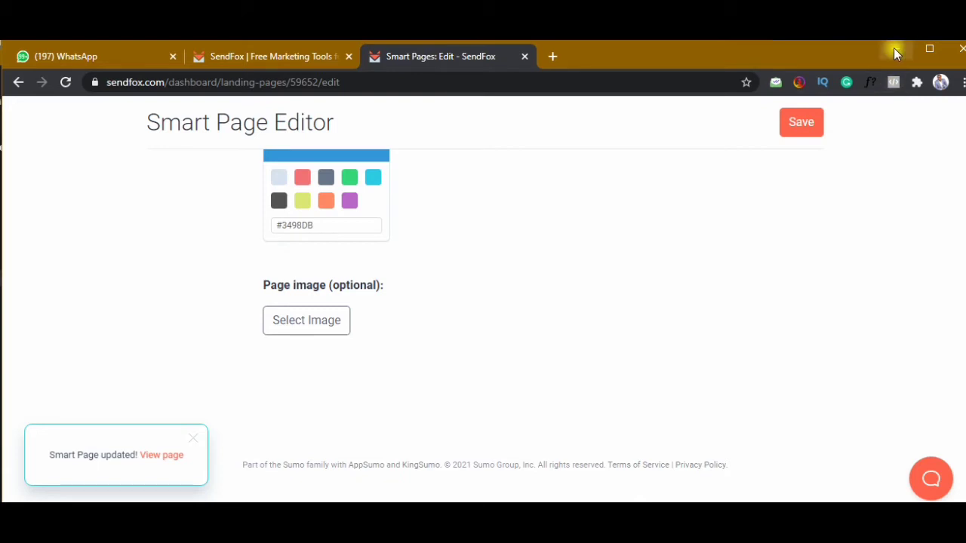
scroll(510, 287, "up", 3)
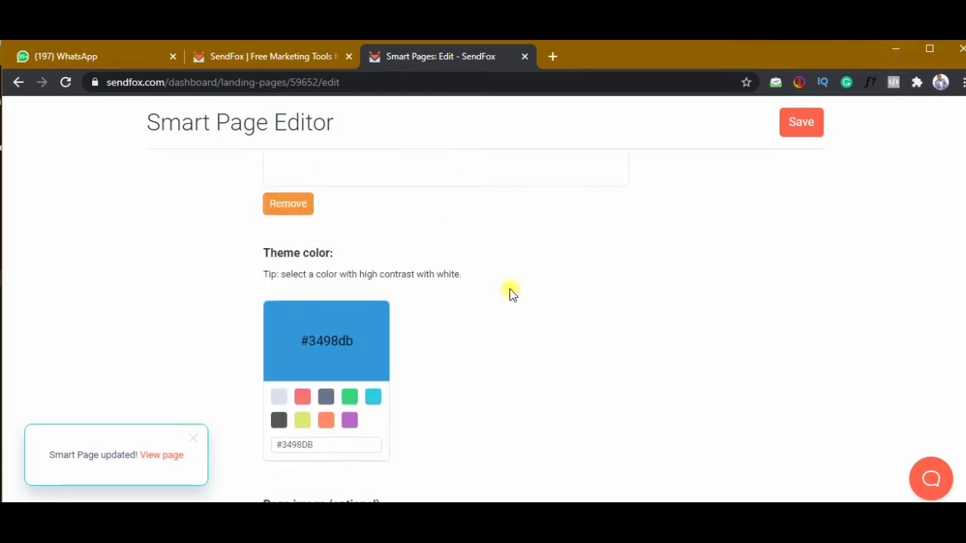
scroll(511, 293, "up", 3)
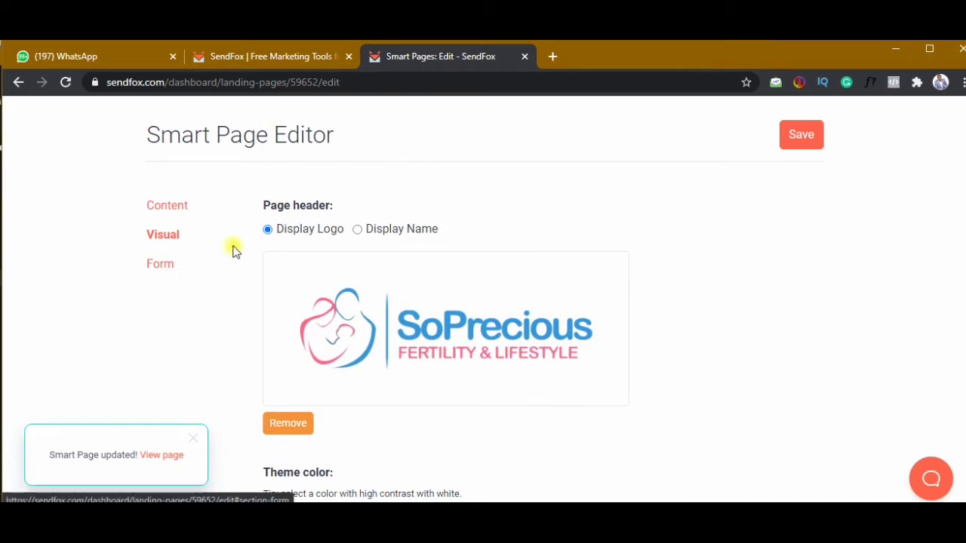
Switch to File Explorer and copy the Design JPG file from the Detox Challenge folder
left_click(900, 50)
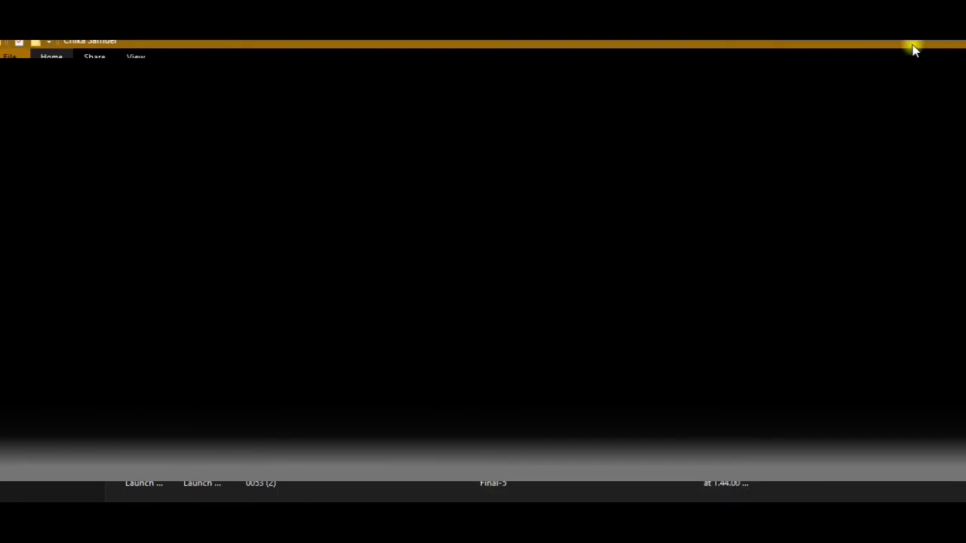
left_click(912, 47)
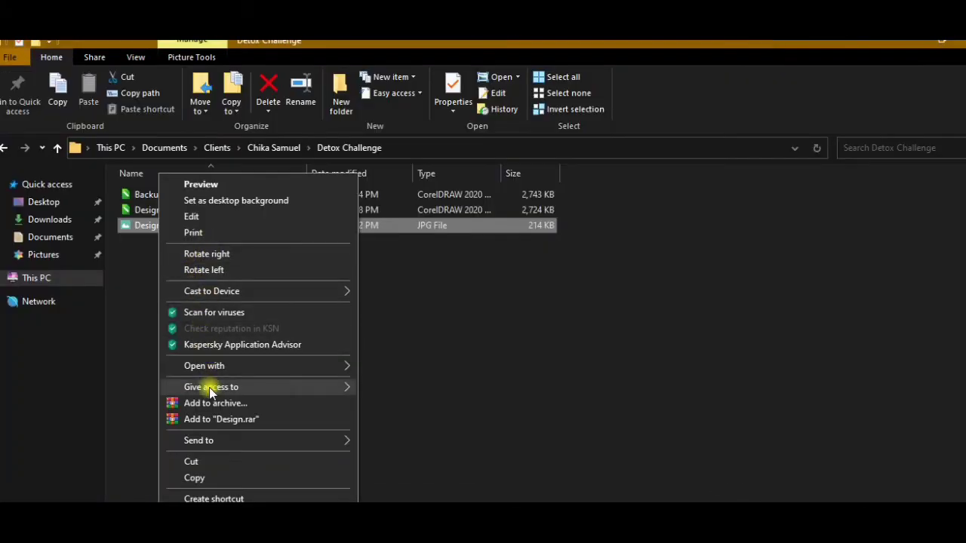
left_click(206, 477)
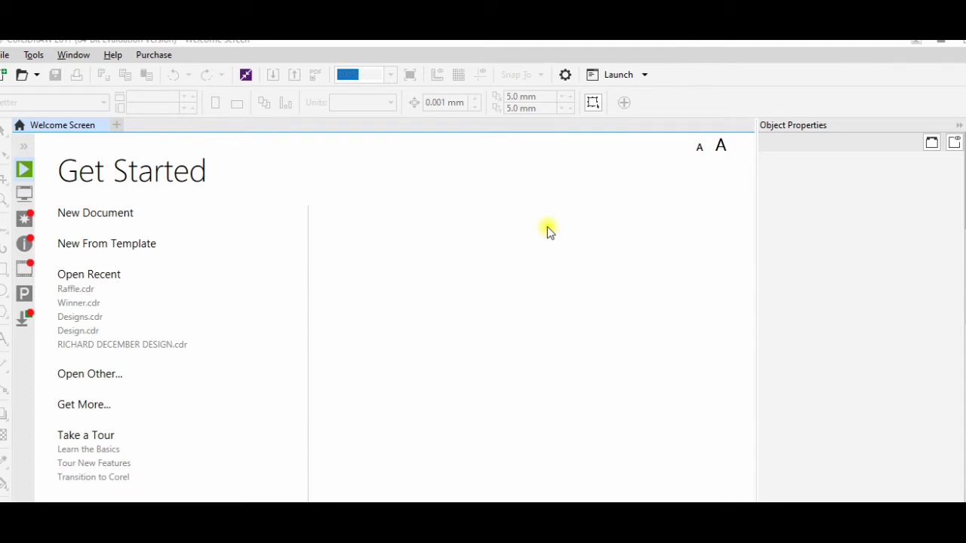
In CorelDRAW, create a new A4 document and draw a portrait rectangle about 53 × 73 mm in the page's upper half
left_click(94, 214)
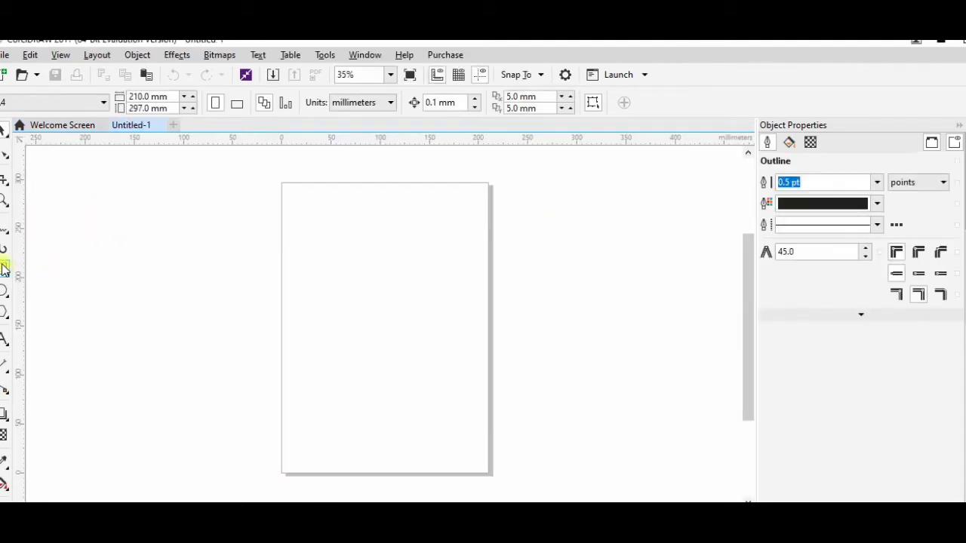
key("F6")
left_click_drag(352, 227, 405, 299)
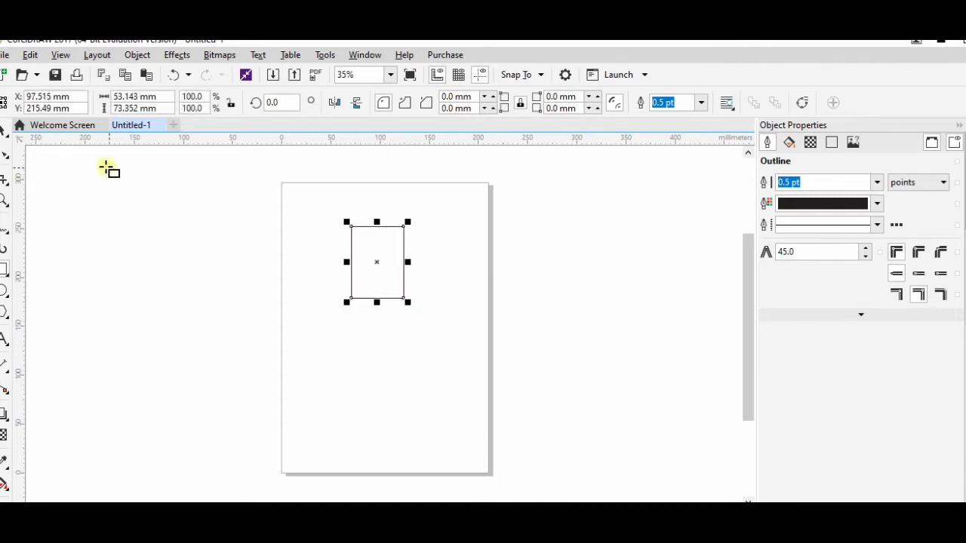
left_click(190, 222)
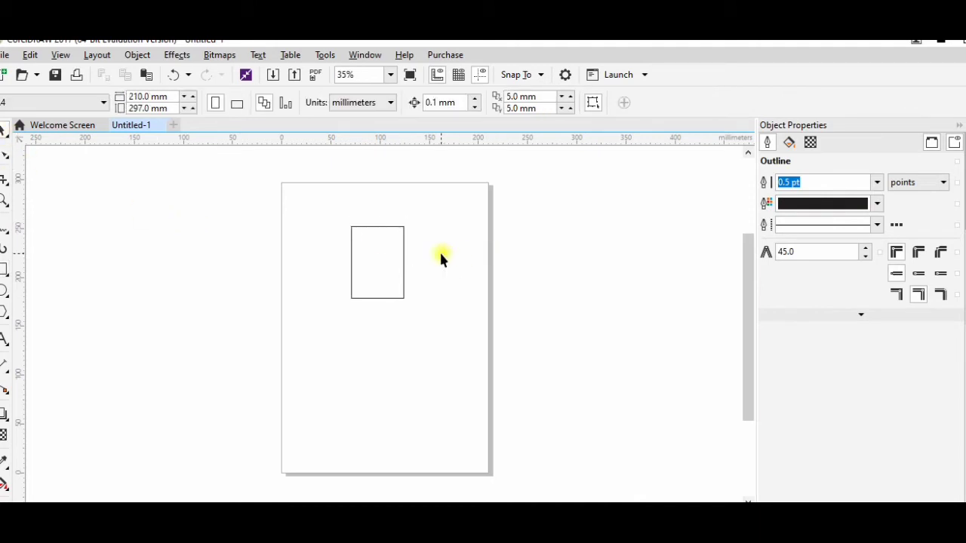
Move the rectangle towards the page's upper-left corner and switch the document units to pixels
left_click(380, 254)
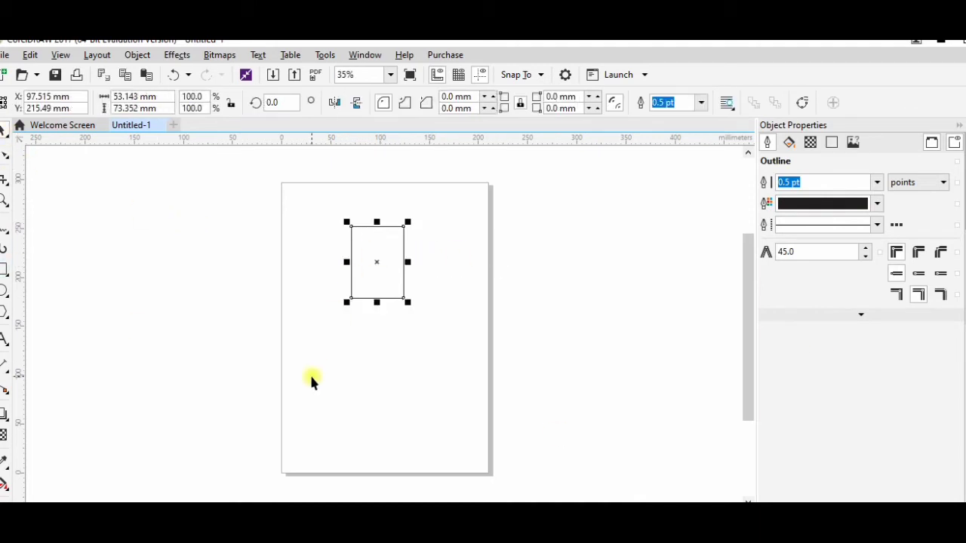
left_click_drag(382, 283, 348, 288)
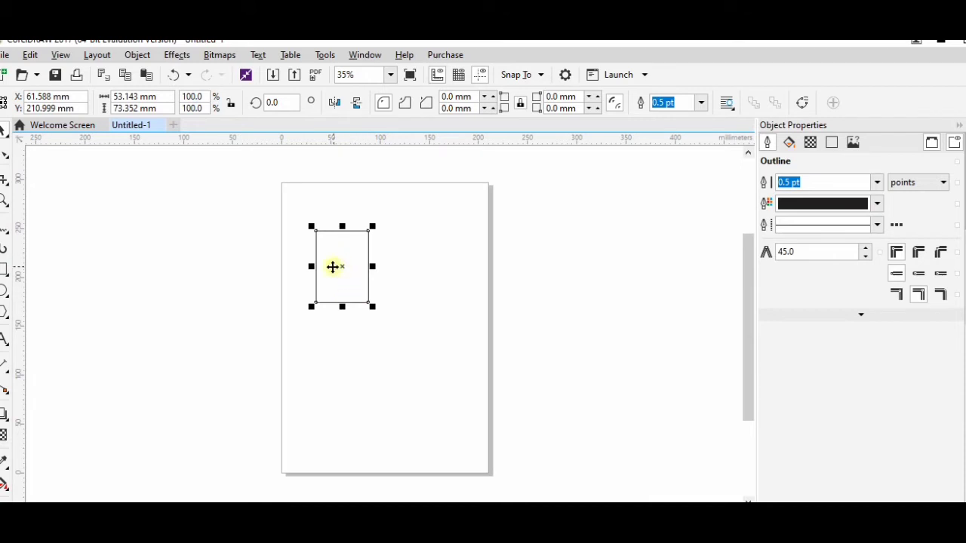
left_click(251, 260)
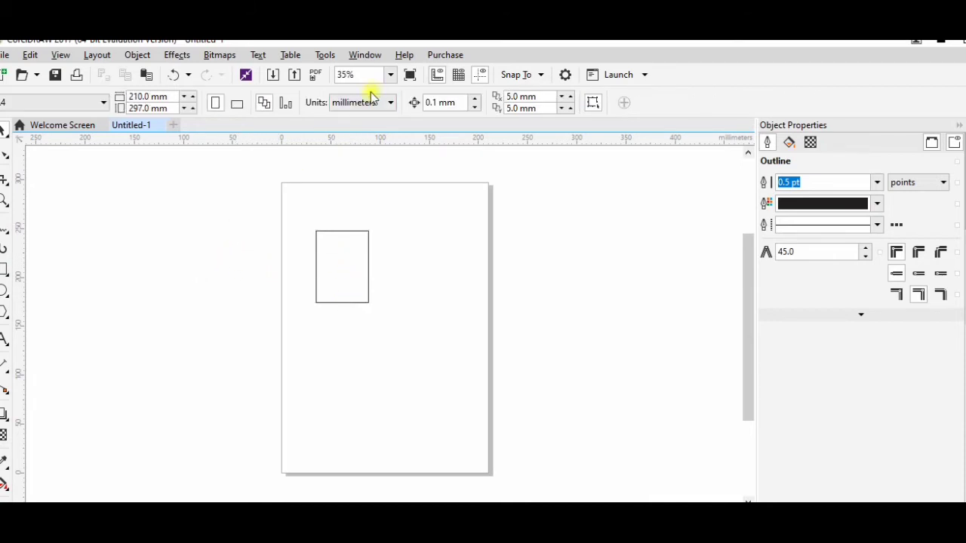
left_click(371, 102)
left_click(340, 177)
left_click(316, 241)
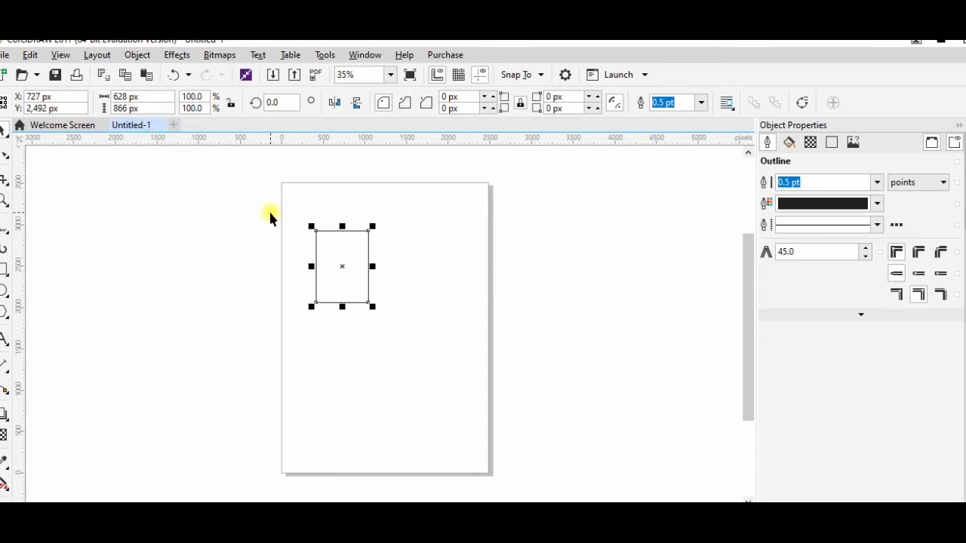
mouse_move(354, 257)
left_mouse_down()
mouse_move(358, 231)
mouse_move(362, 244)
mouse_move(342, 234)
mouse_move(345, 245)
left_mouse_up()
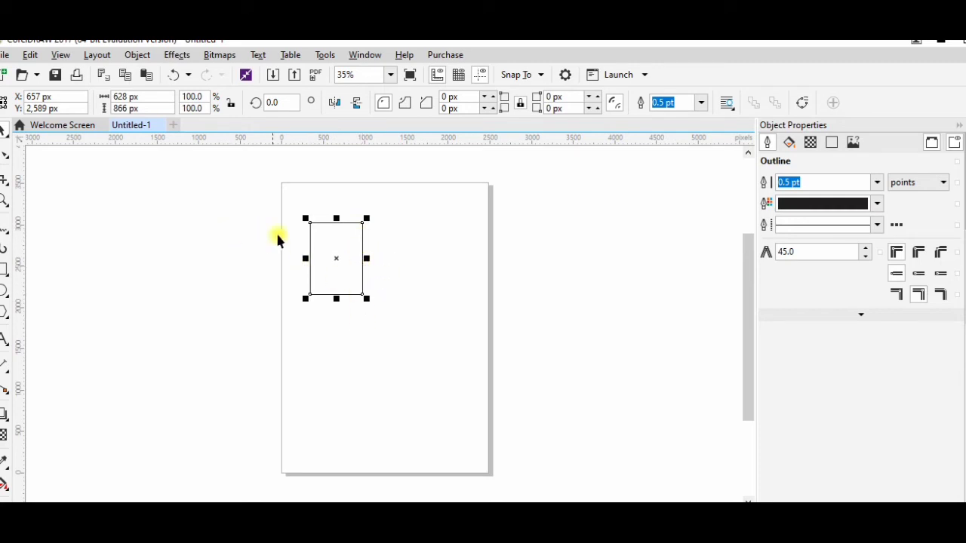
Paste the copied flyer image beside the rectangle and PowerClip it inside the rectangle
left_click(430, 271)
key("ctrl+v")
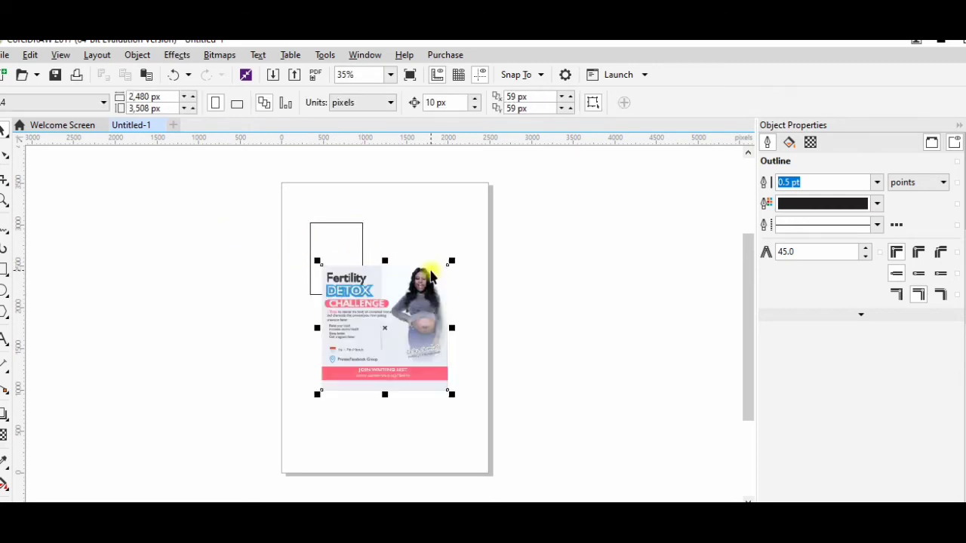
left_click_drag(410, 281, 472, 268)
right_click(473, 268)
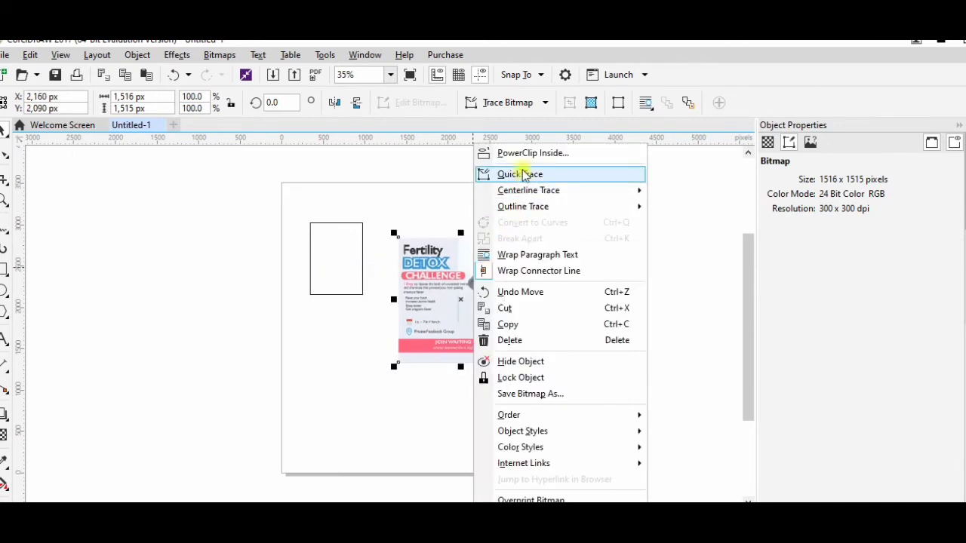
left_click(526, 153)
left_click(335, 231)
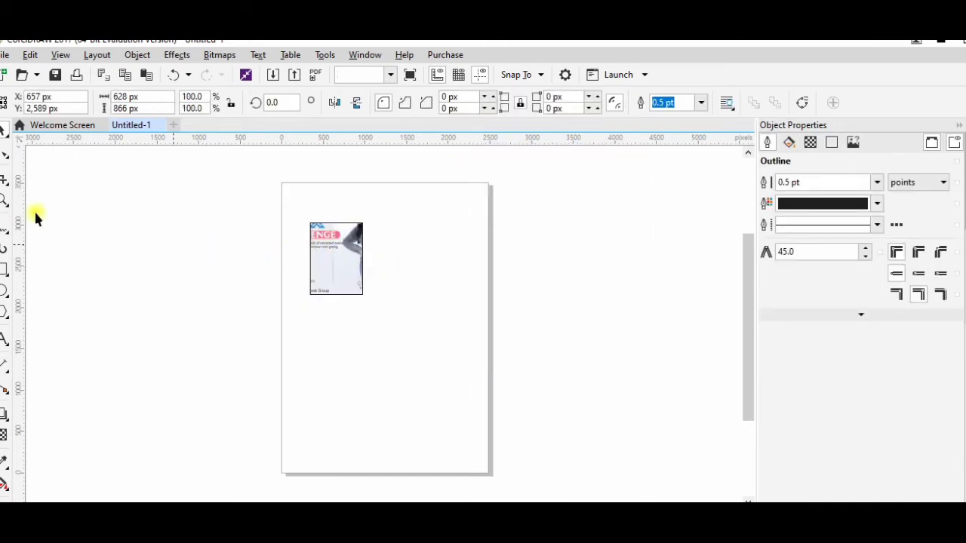
Open the rectangle's PowerClip contents for editing at a close-up view of the frame
left_click(3, 202)
left_click_drag(320, 224, 397, 322)
left_click(5, 131)
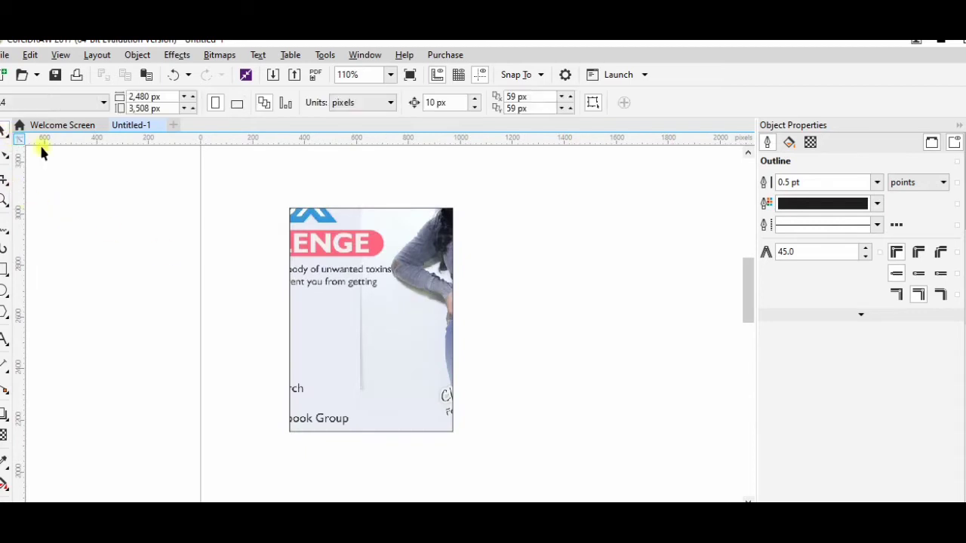
right_click(389, 255)
left_click(446, 159)
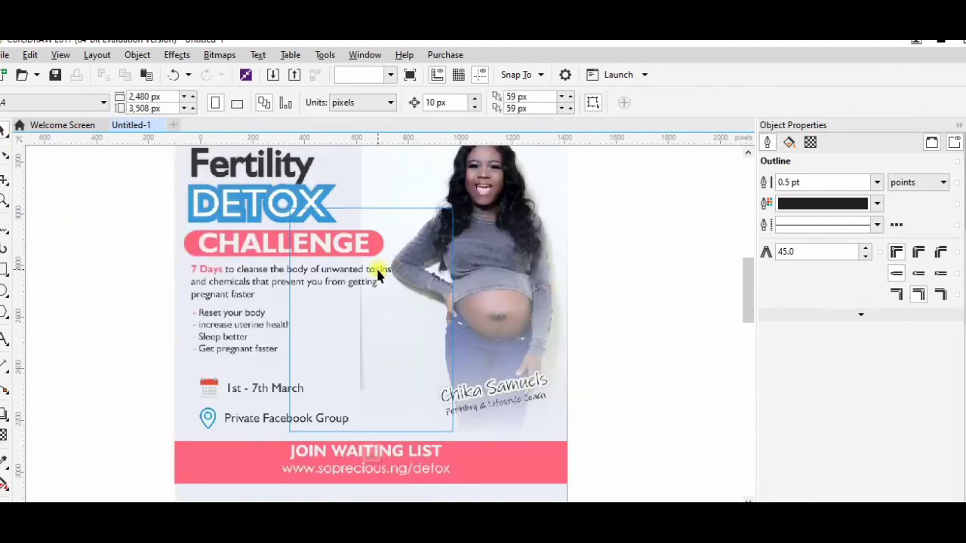
Scale the flyer image inside the PowerClip to about 1,065 px wide and reposition it over the frame
left_click_drag(521, 422, 533, 388)
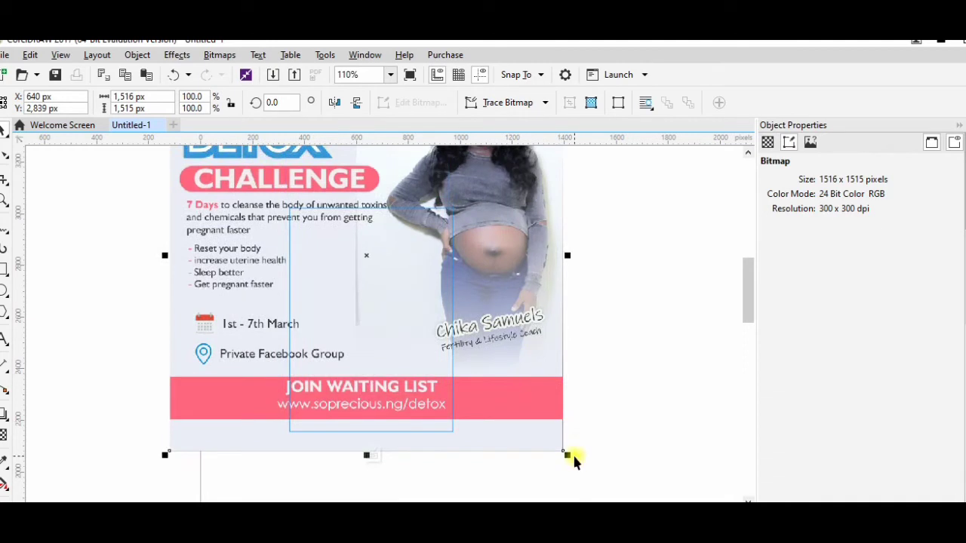
left_click_drag(572, 453, 442, 351)
left_click_drag(358, 282, 448, 393)
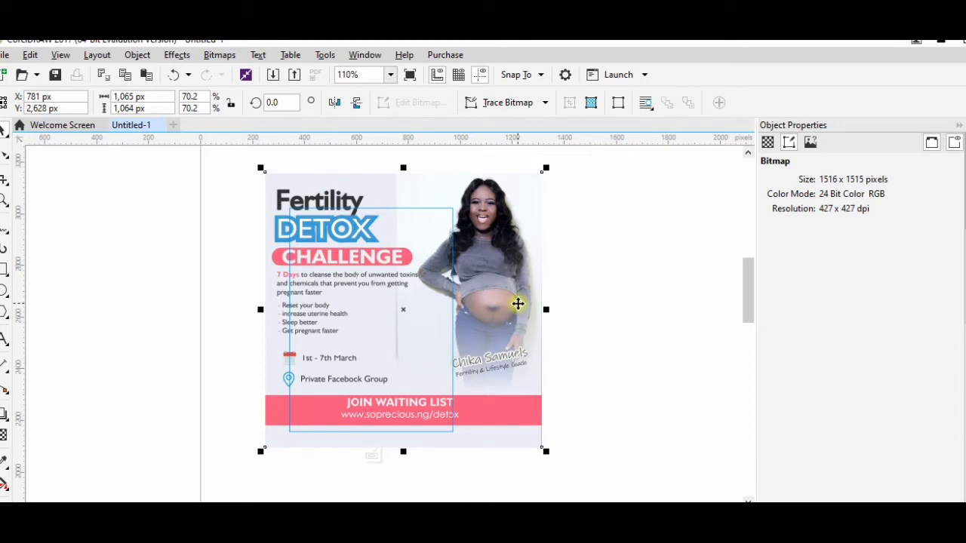
left_click_drag(467, 270, 408, 275)
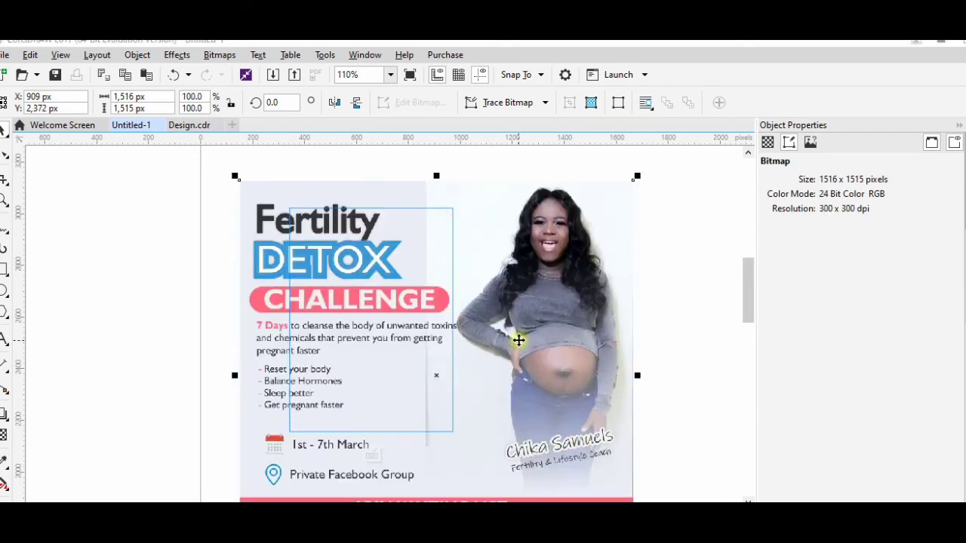
Scale the updated flyer image to about 633 px wide, fit it across the frame's width and finish editing the PowerClip
left_click_drag(638, 177, 423, 391)
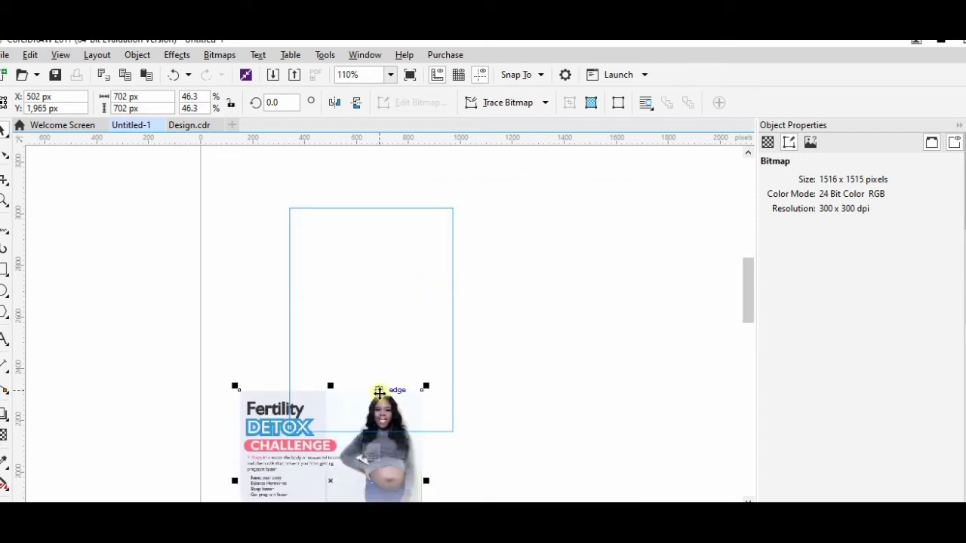
left_click_drag(343, 424, 394, 254)
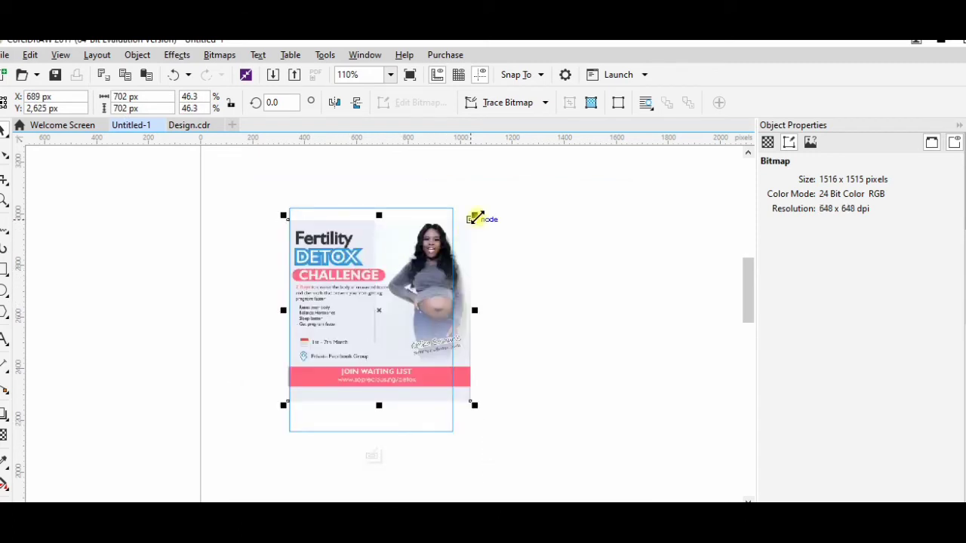
left_click_drag(474, 218, 456, 232)
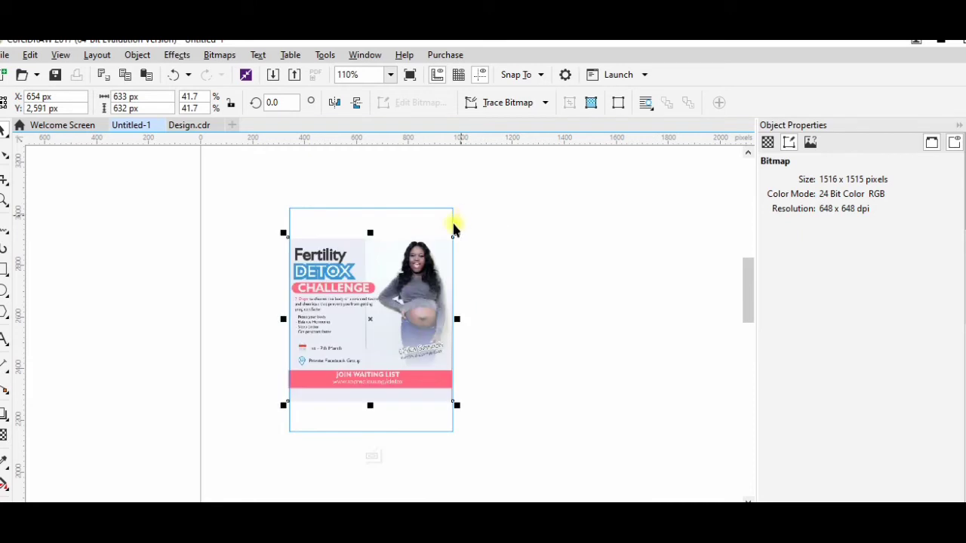
left_click(502, 282)
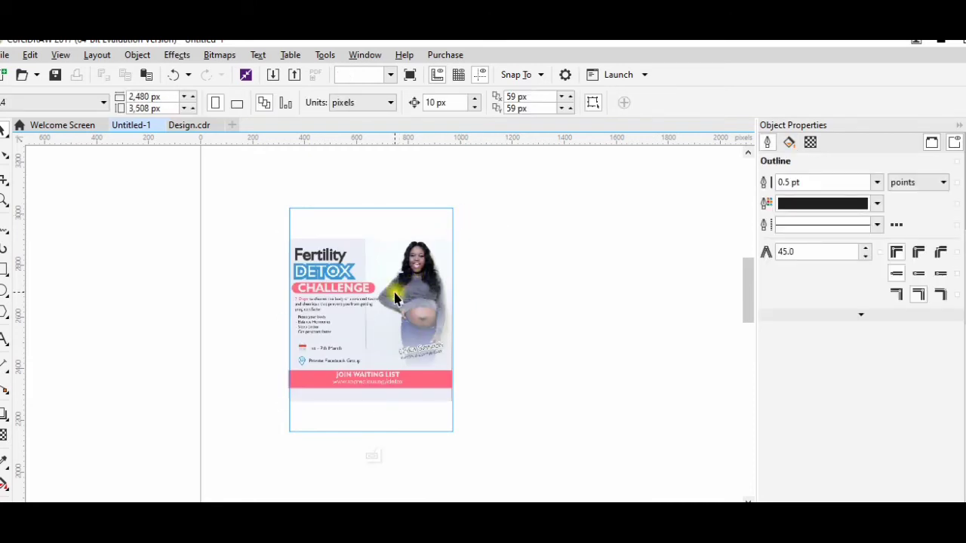
right_click(396, 299)
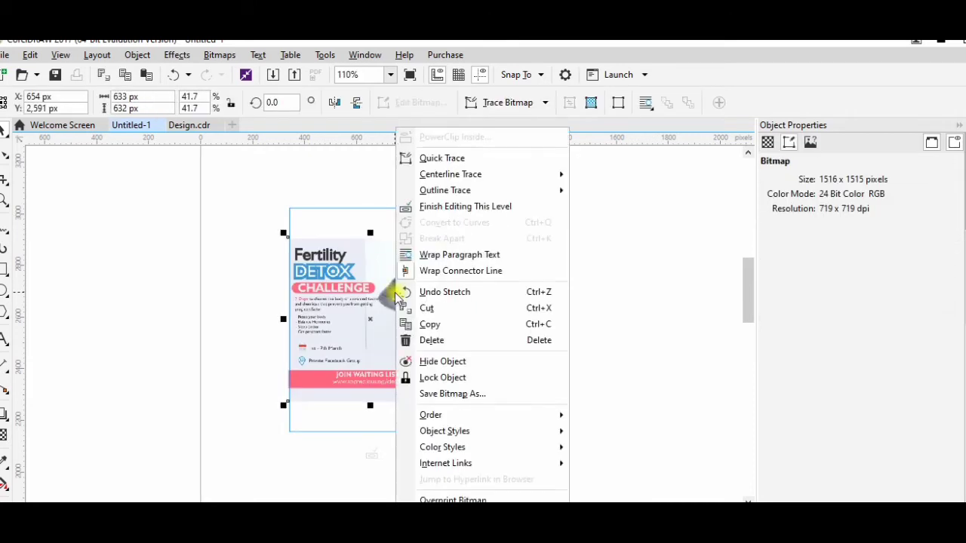
left_click(466, 206)
Remove the flyer frame's outline by setting its Outline Pen width to None
left_click(420, 270)
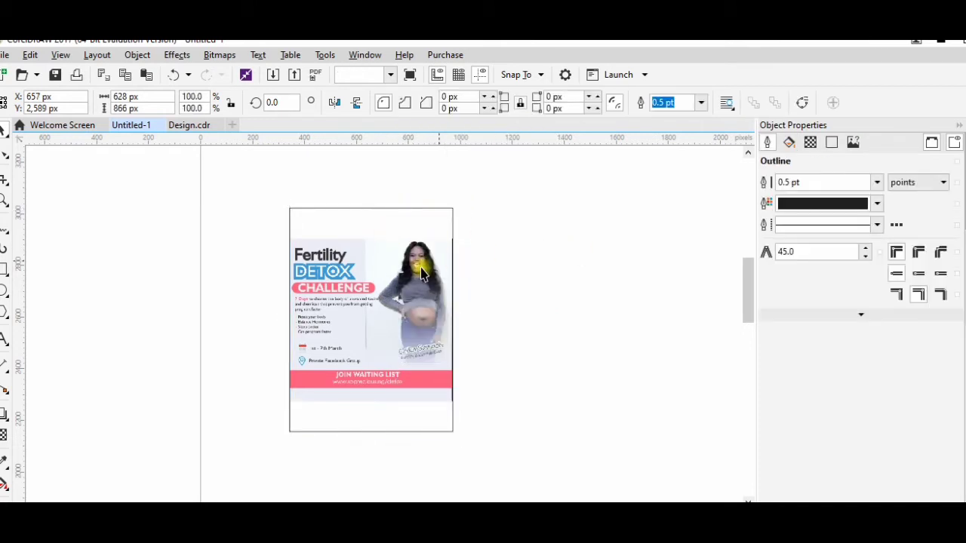
left_click(419, 268)
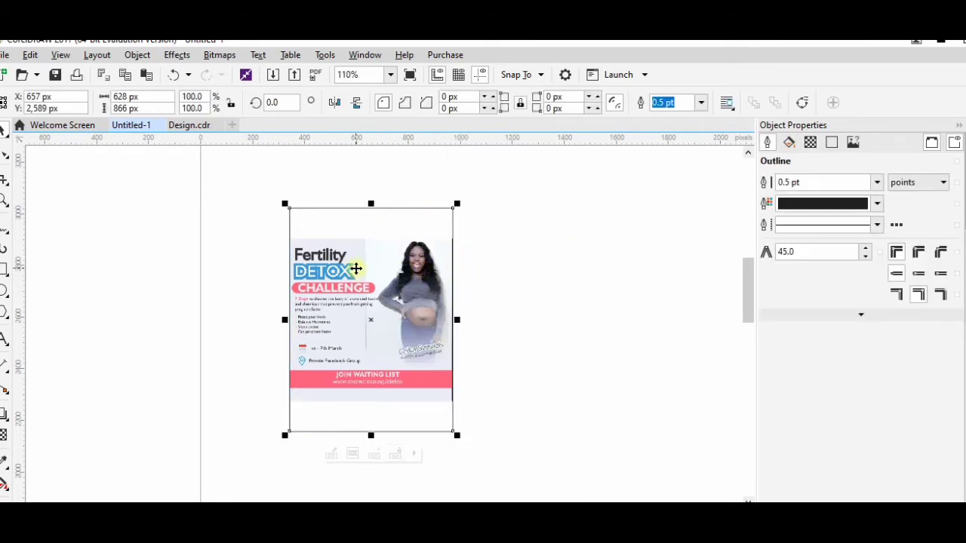
key("F12")
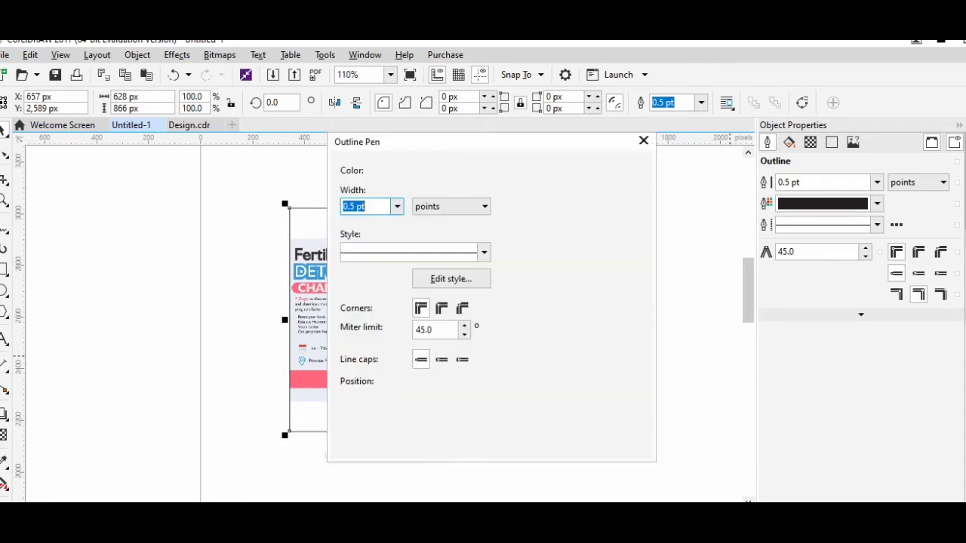
left_click_drag(460, 153, 709, 159)
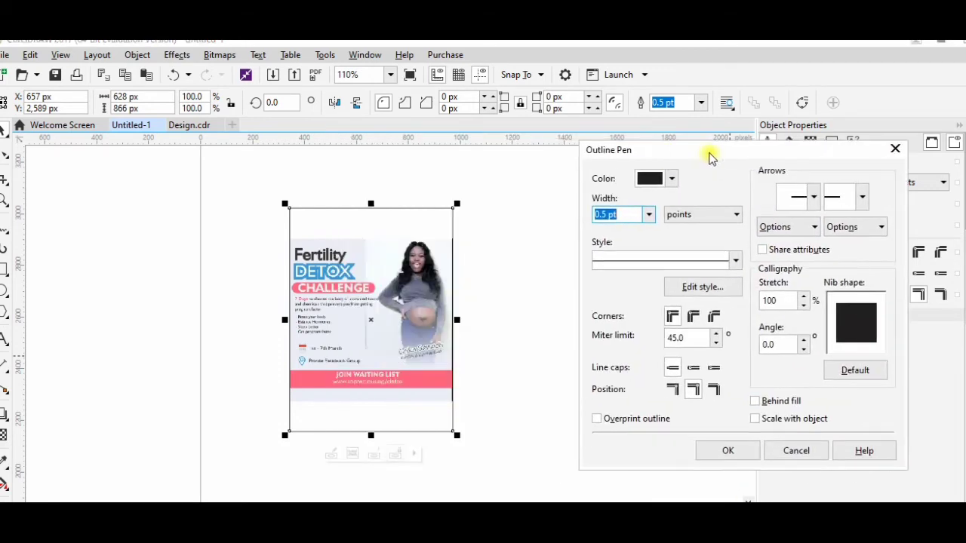
left_click(648, 215)
left_click(615, 226)
left_click(740, 452)
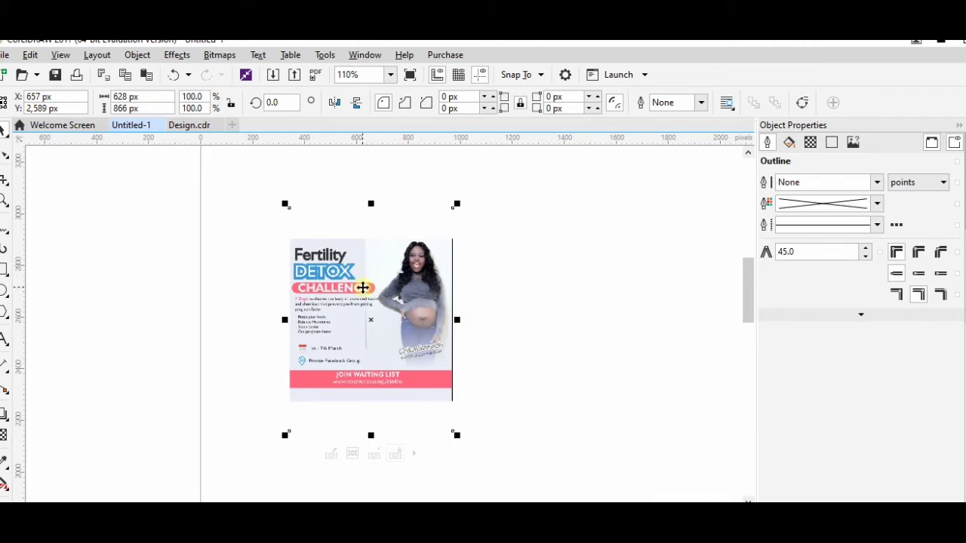
Select the flyer frame and start exporting only the selection with PNG - Portable Network Graphics as the file type
left_click_drag(241, 167, 344, 264)
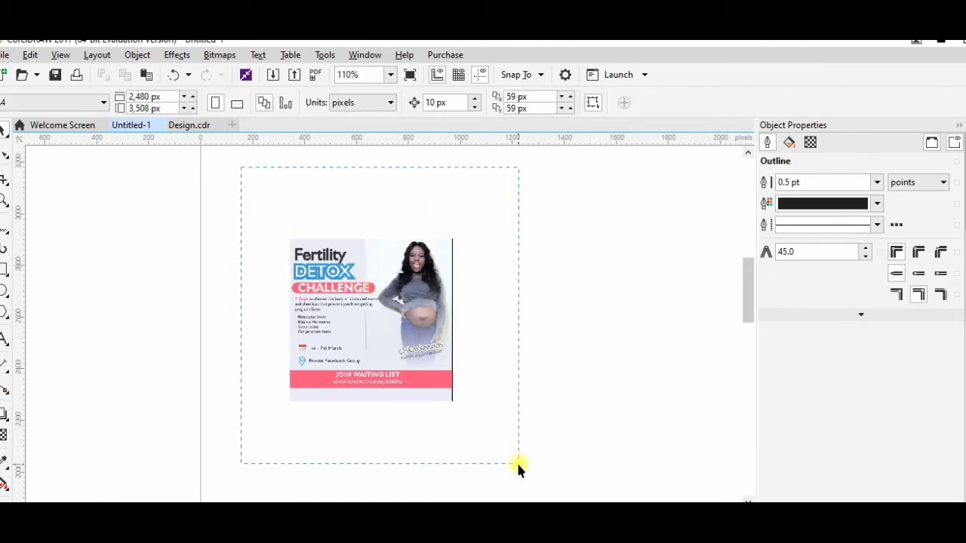
left_click_drag(518, 463, 519, 468)
key("ctrl+e")
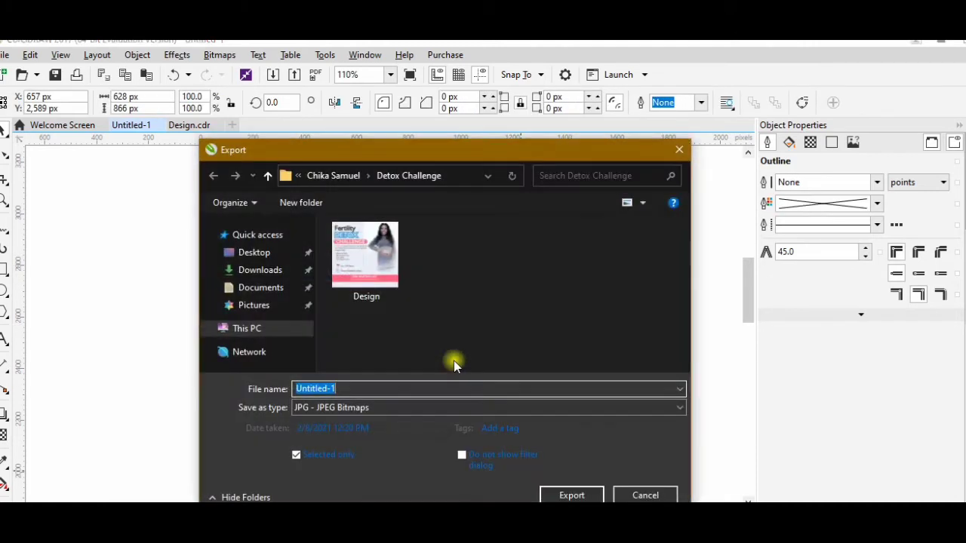
left_click(376, 407)
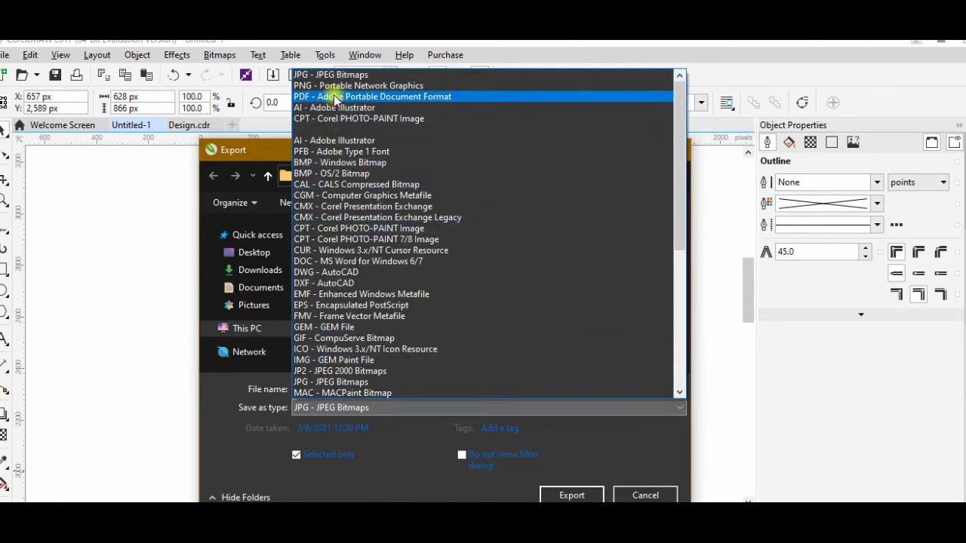
left_click(335, 96)
left_click(367, 407)
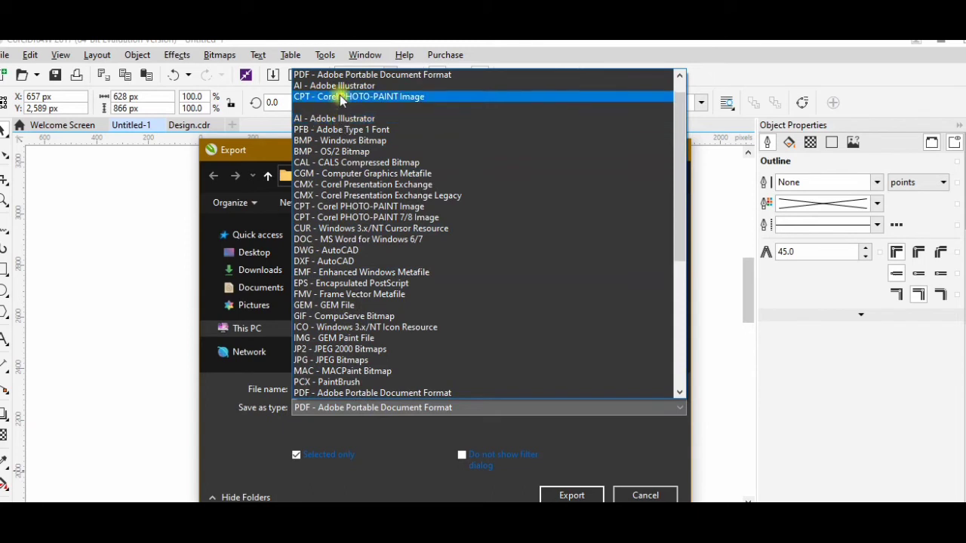
scroll(686, 151, "up", 1)
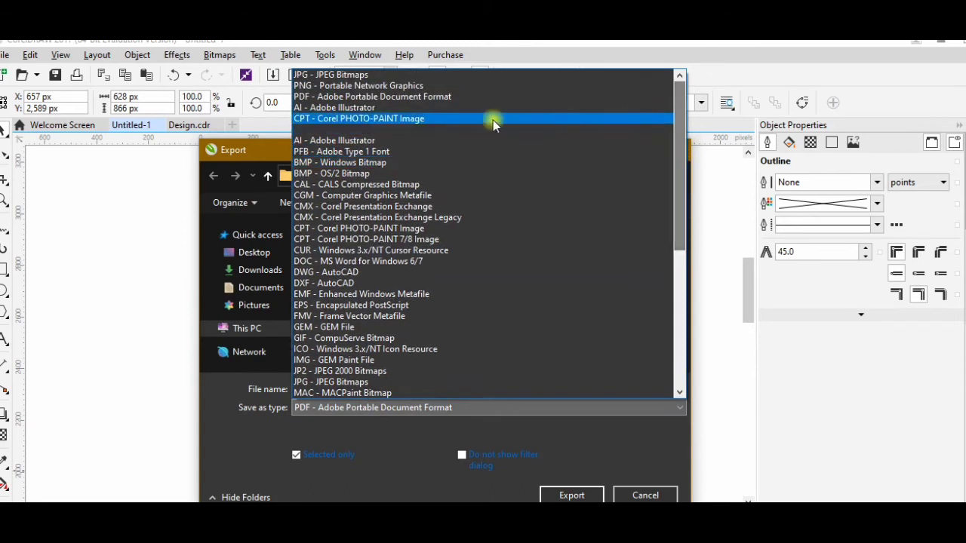
left_click(443, 88)
Name the export file Landing and export it as a transparent PNG in RGB Color (24-bit)
double_click(364, 388)
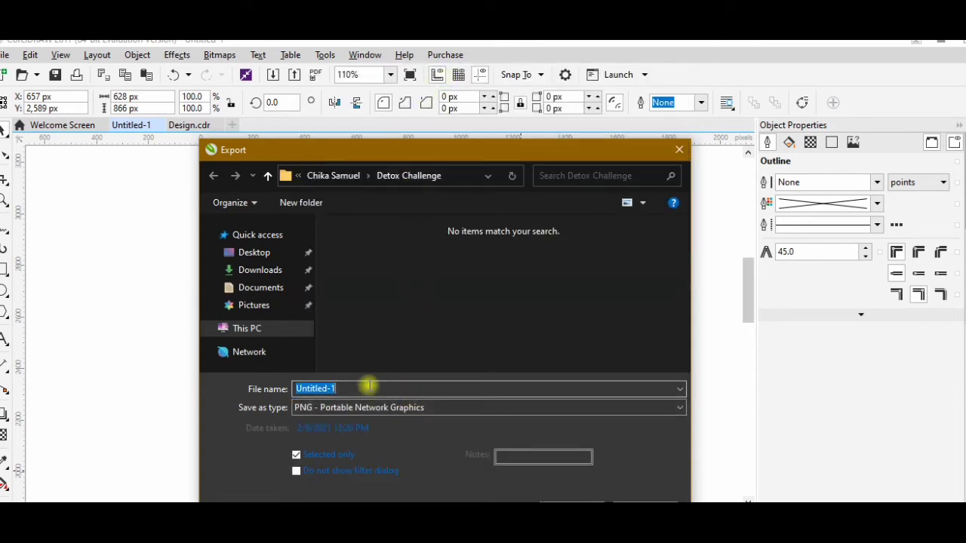
type("Landing")
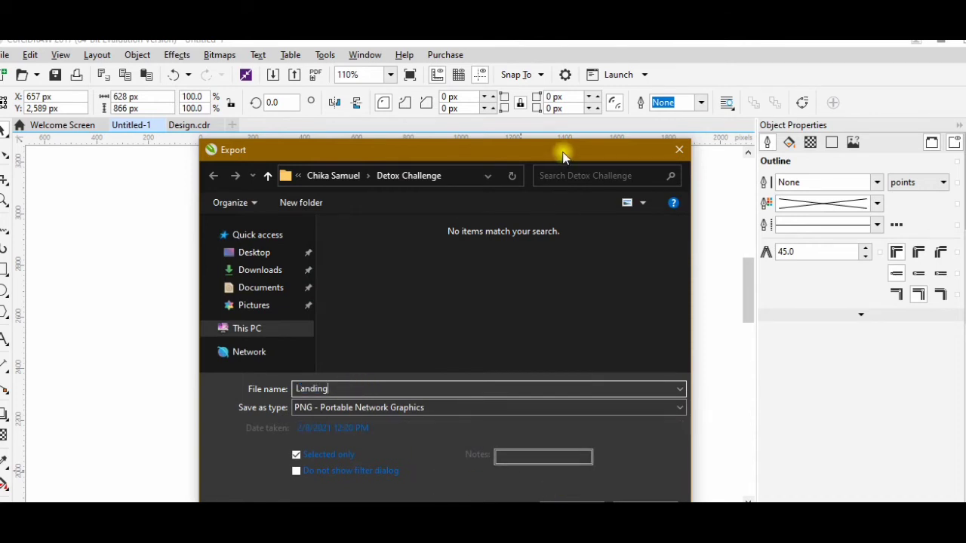
left_click_drag(565, 156, 568, 105)
left_click(577, 461)
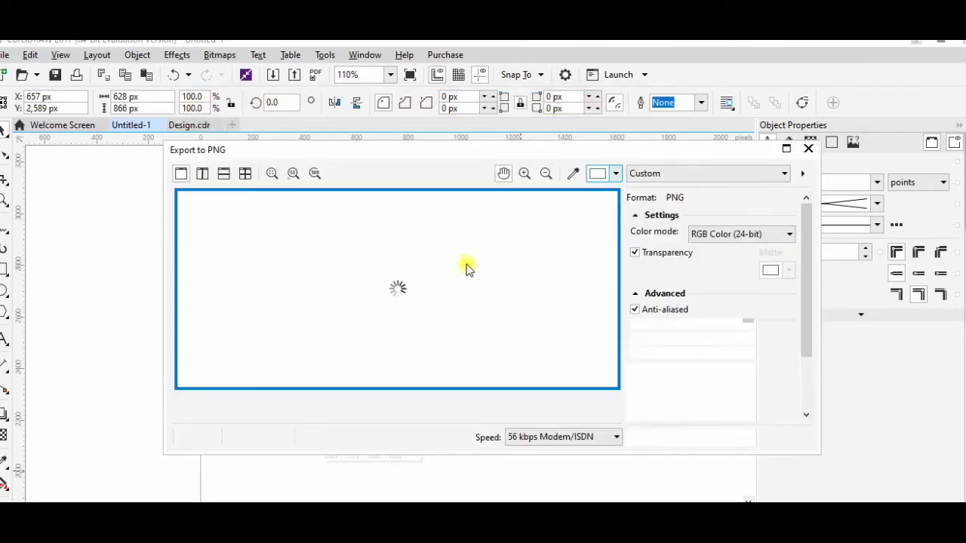
left_click(714, 245)
left_click(661, 240)
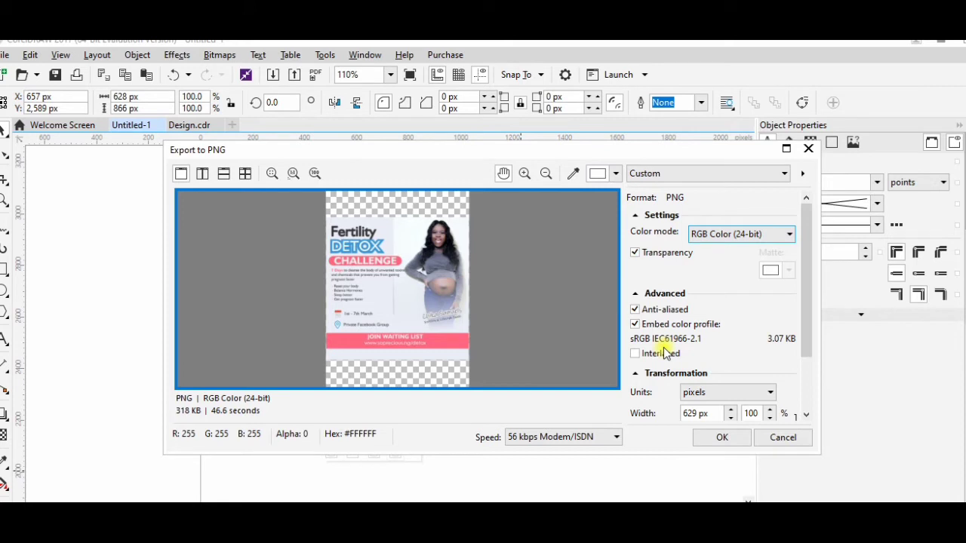
left_click(717, 440)
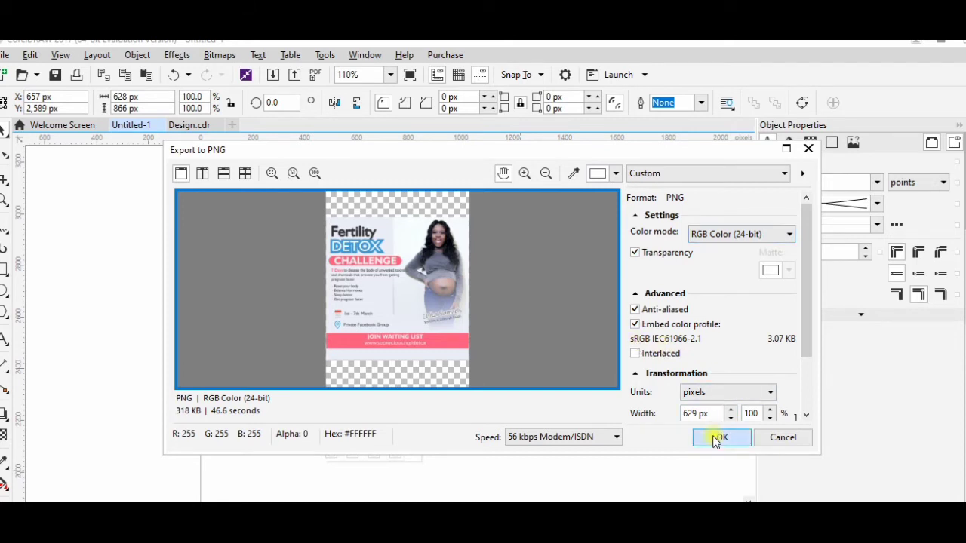
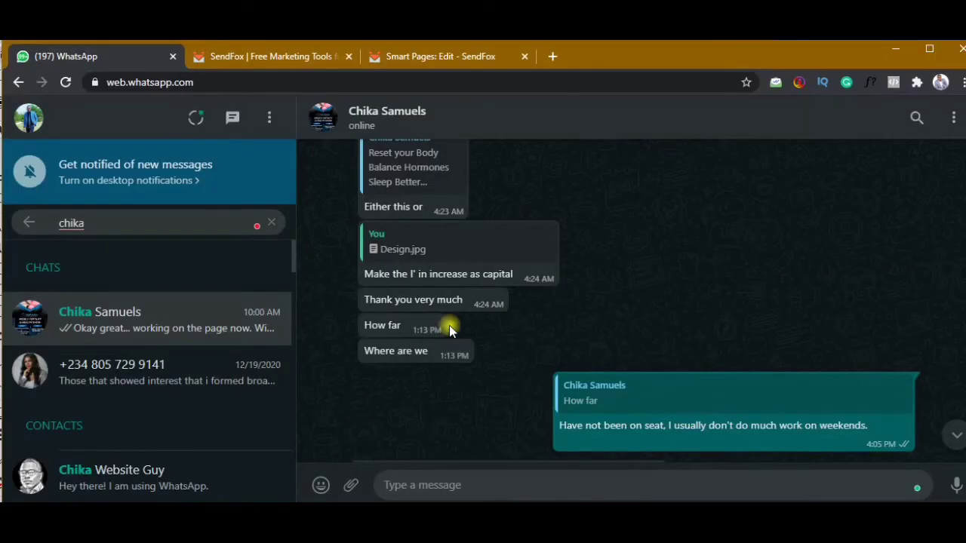
Switch to the SendFox Smart Page editor in the browser and upload the Landing image for the page image
left_click(444, 59)
scroll(371, 393, "down", 5)
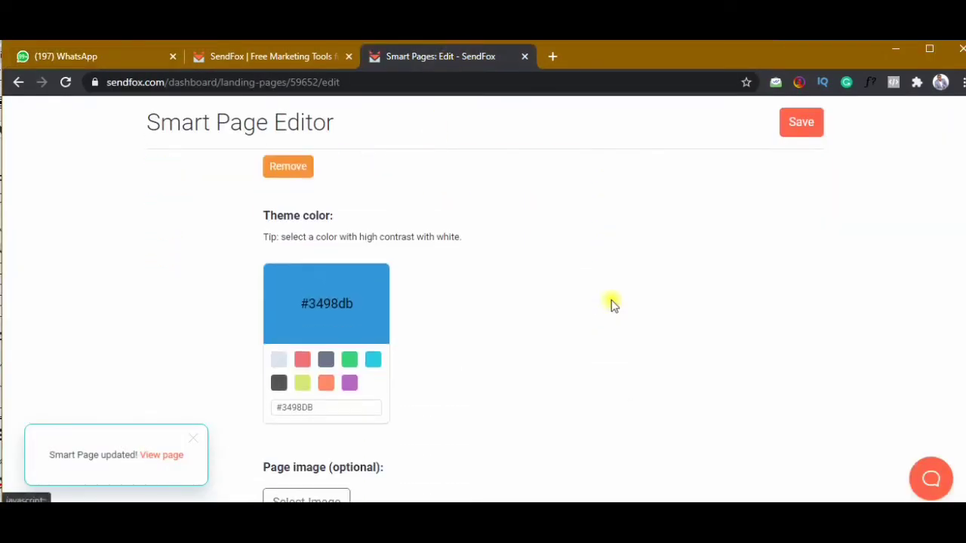
left_click(317, 324)
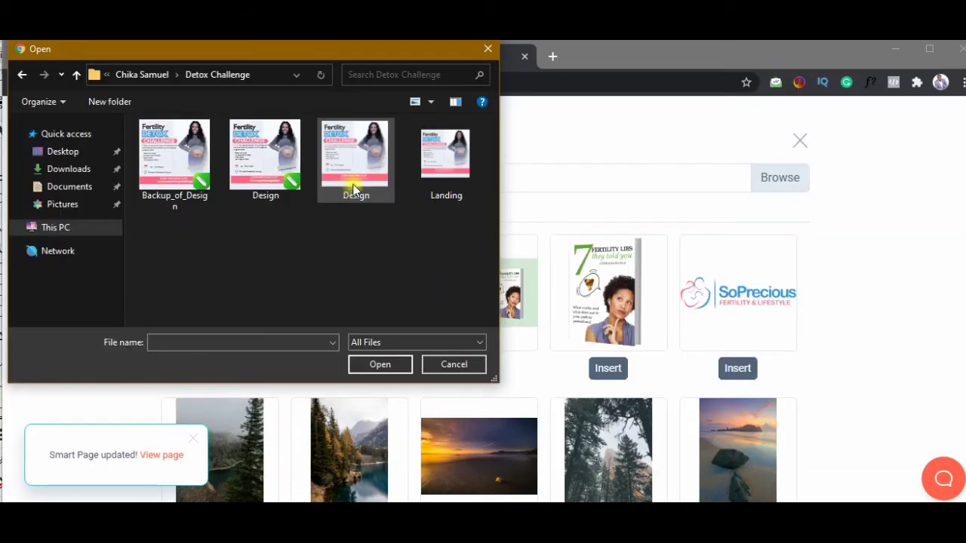
left_click(443, 181)
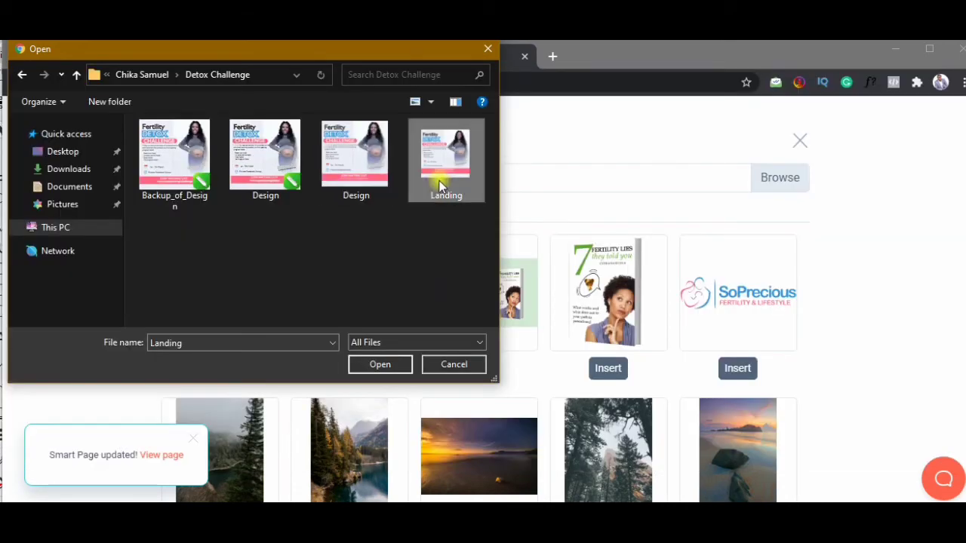
left_click(387, 363)
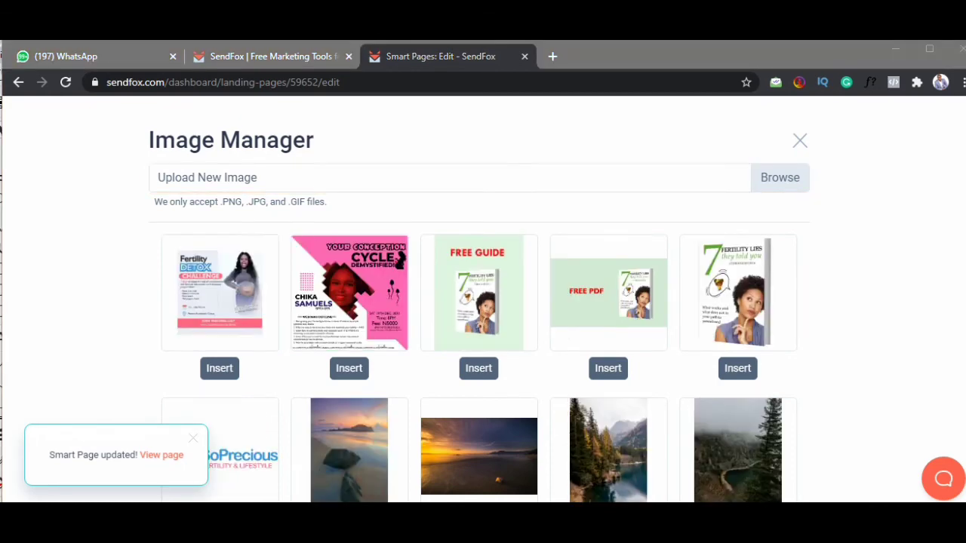
Insert the uploaded flyer as the page image and save the Smart Page
left_click(220, 373)
scroll(638, 297, "down", 3)
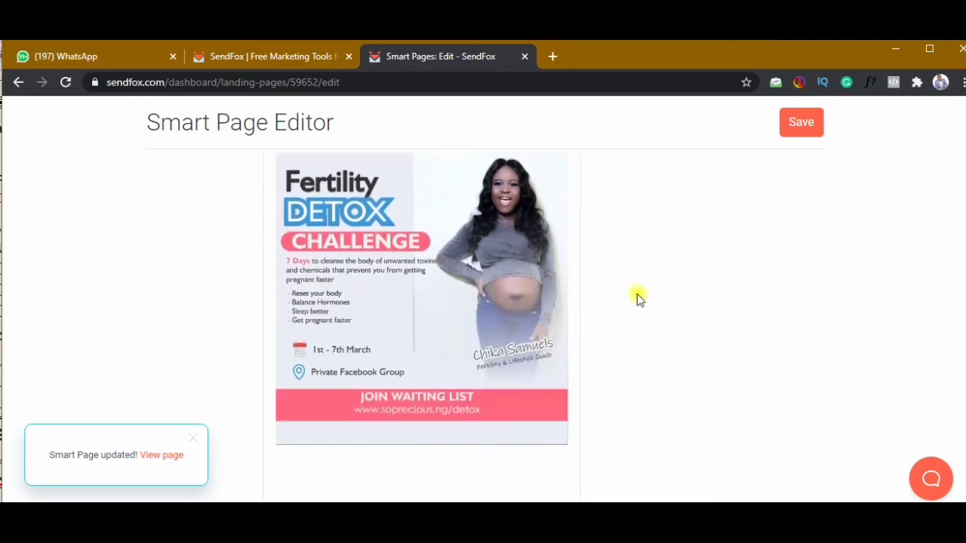
scroll(637, 298, "up", 6)
scroll(773, 191, "up", 1)
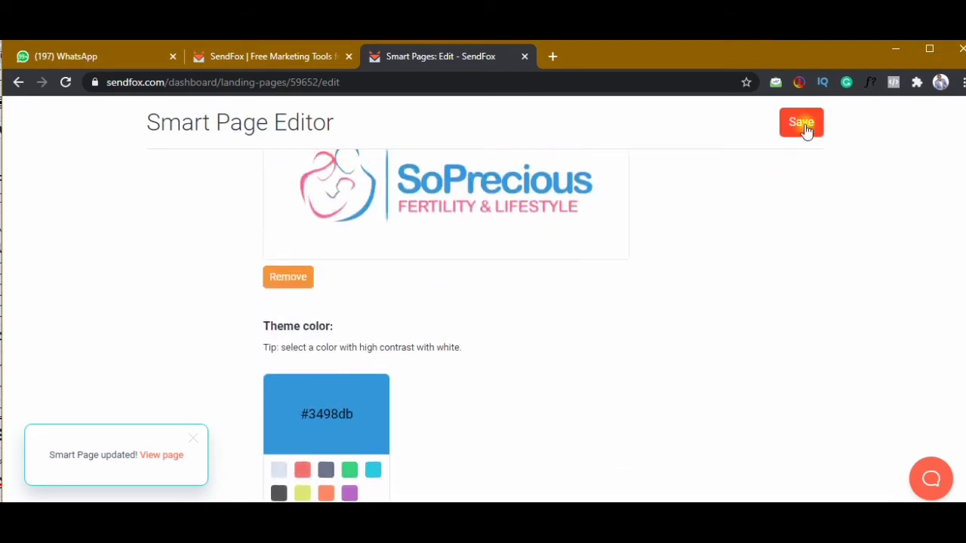
left_click(801, 121)
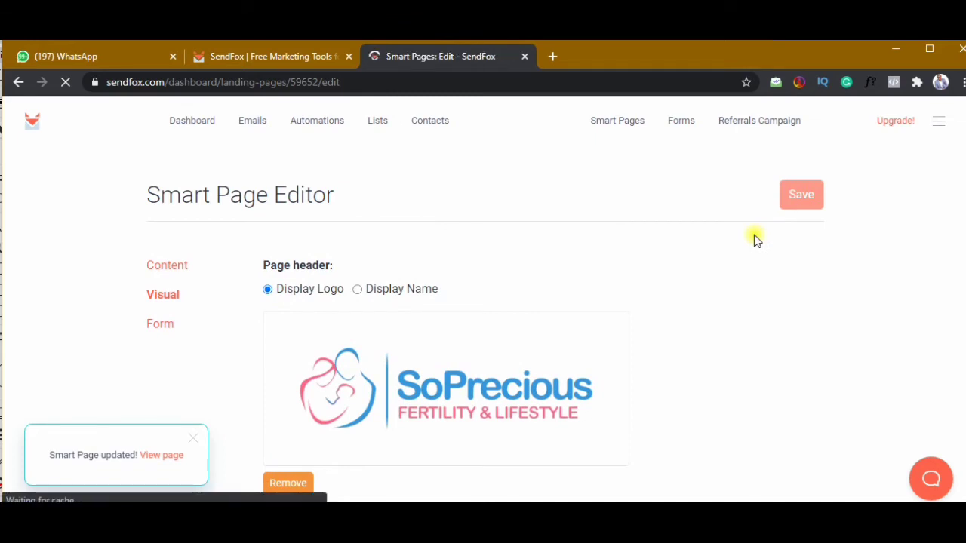
Open the Smart Page's form settings and set the subscriber list to Detox Challenge (Waiting List)
scroll(755, 237, "down", 1)
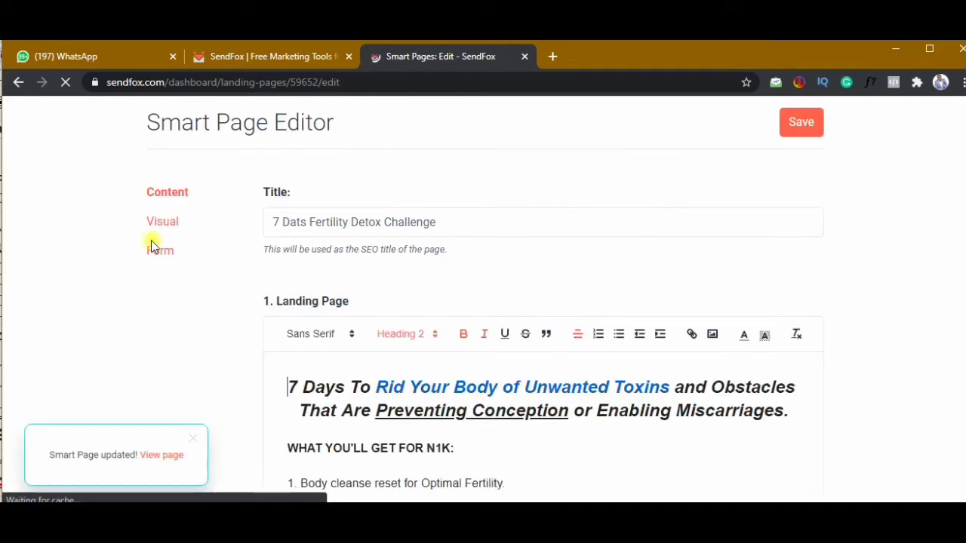
left_click(164, 252)
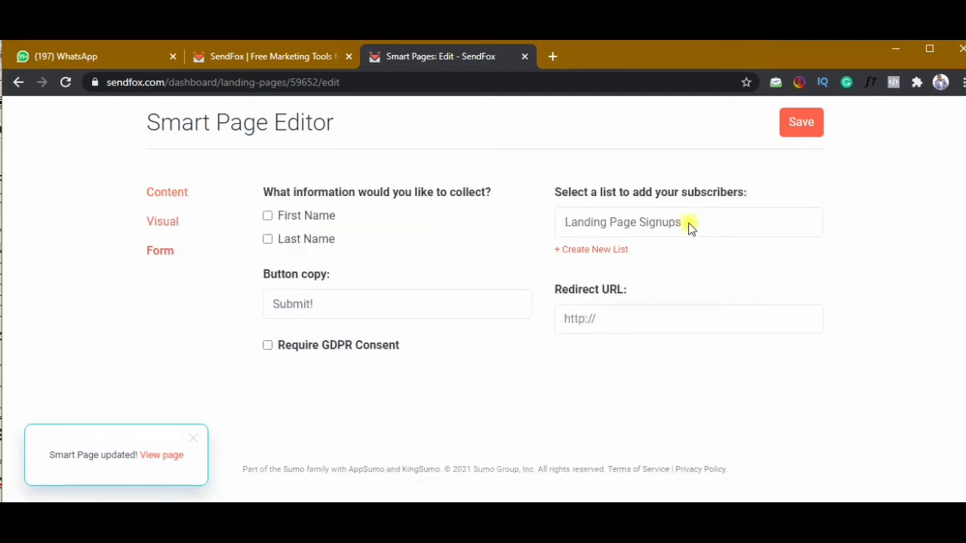
left_click(689, 223)
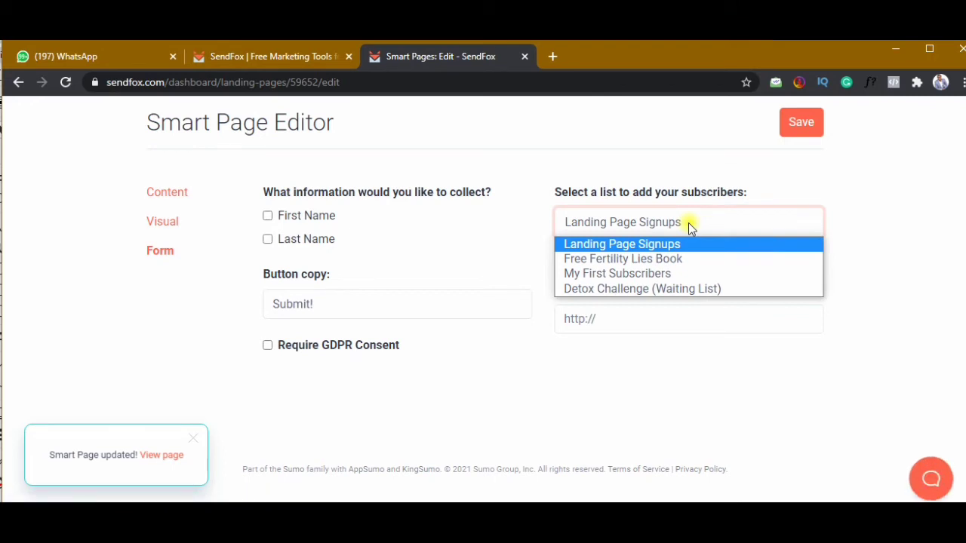
left_click(621, 289)
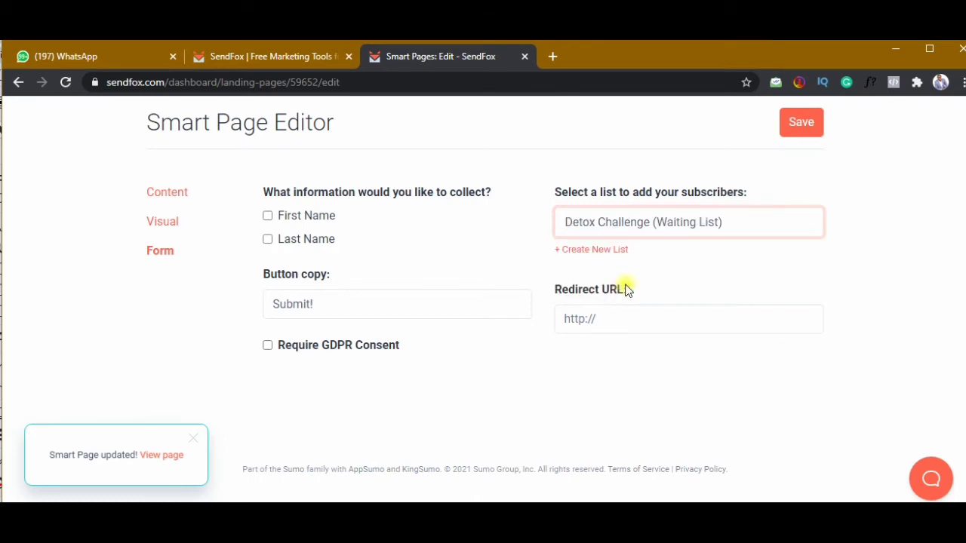
Enable collecting the First Name and set the form's button copy to JOIN WAIT LIST
left_click(267, 216)
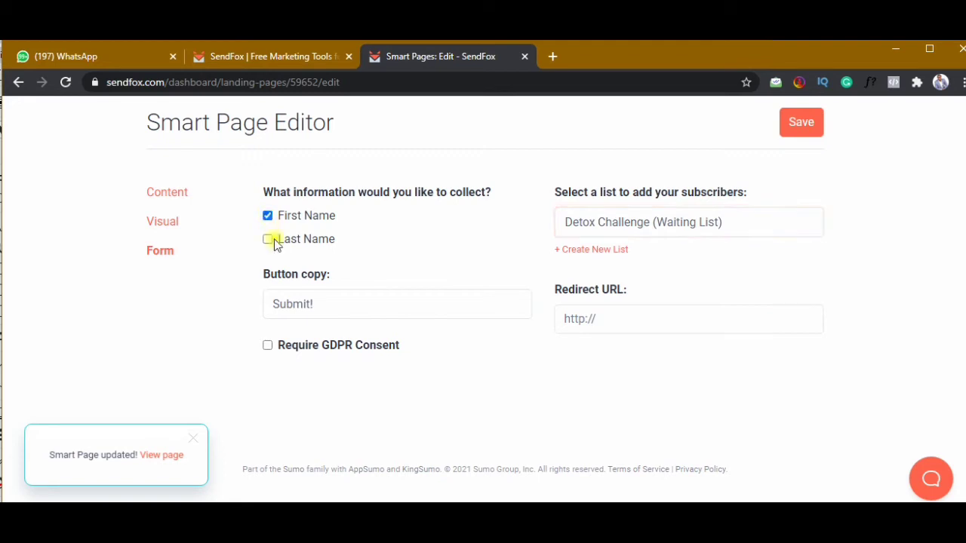
left_click(330, 307)
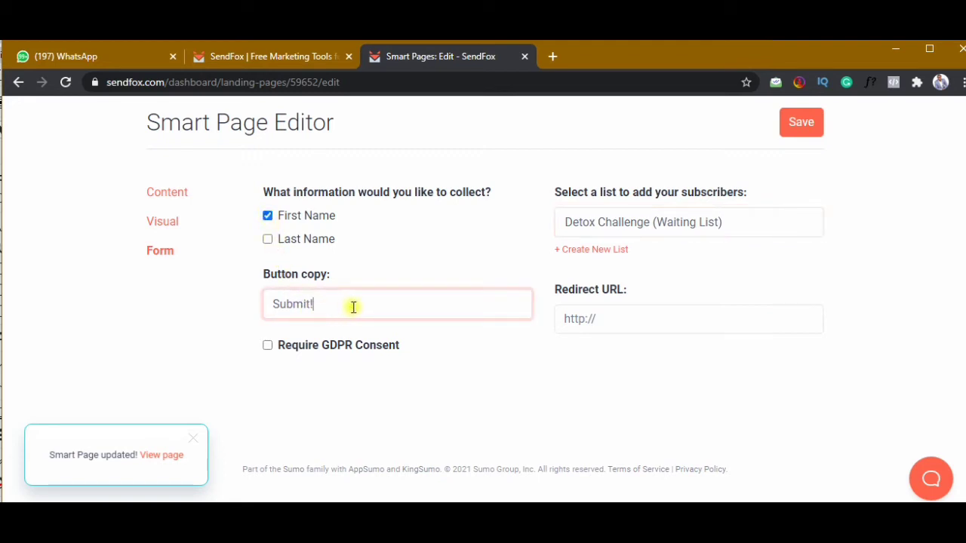
triple_click(353, 308)
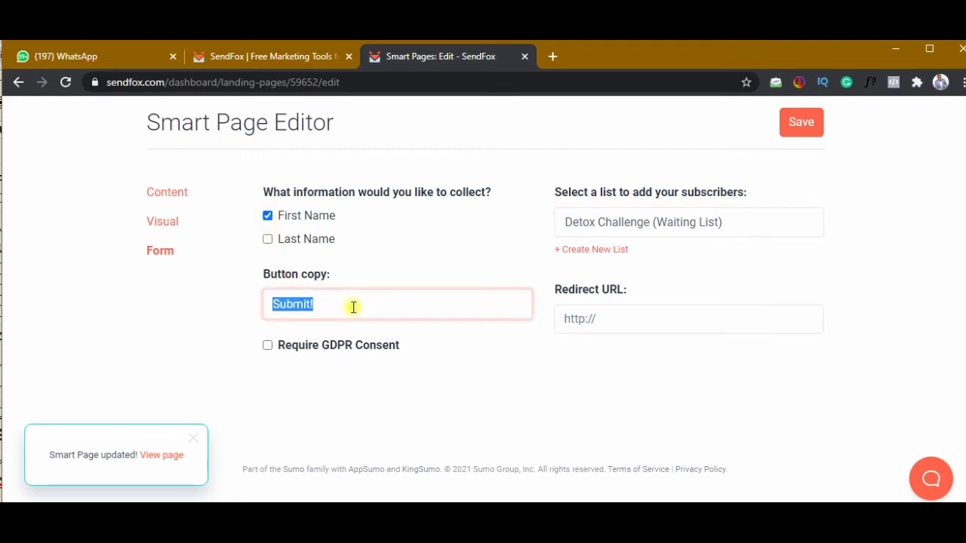
type("JOIN WAIT LIST")
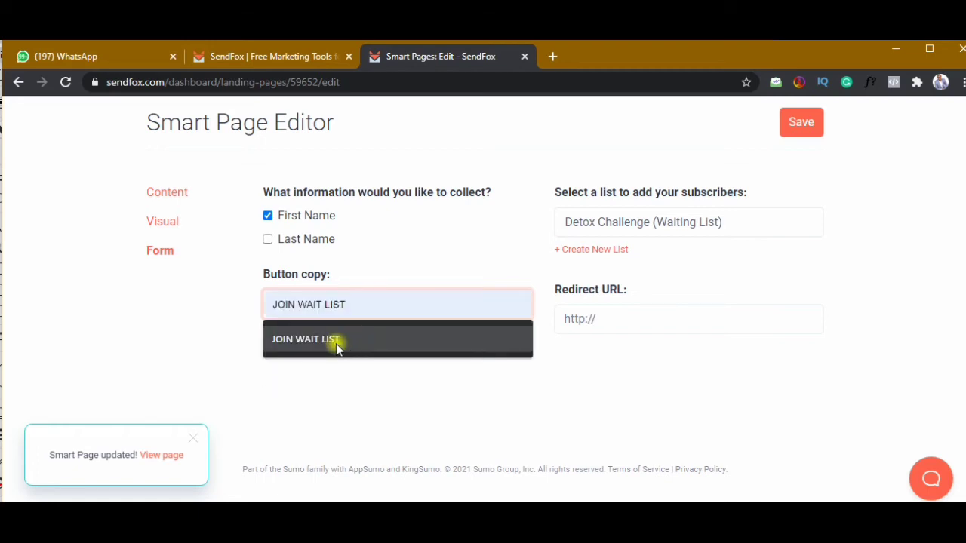
left_click(342, 340)
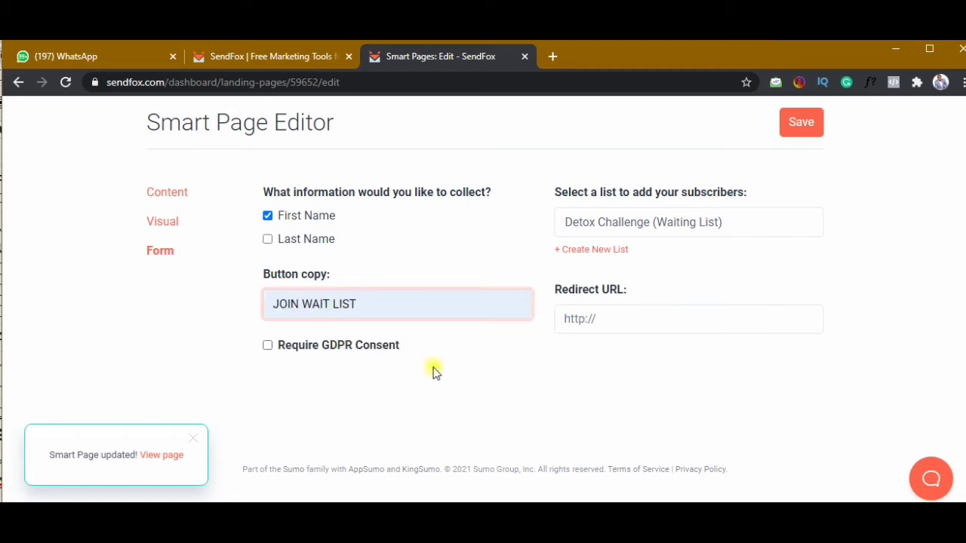
left_click(616, 319)
key("Escape")
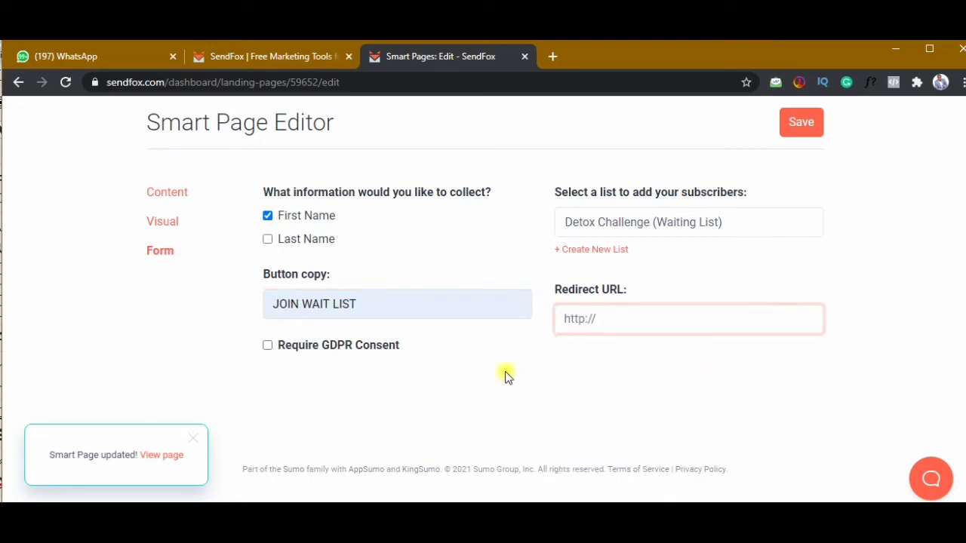
left_click(506, 375)
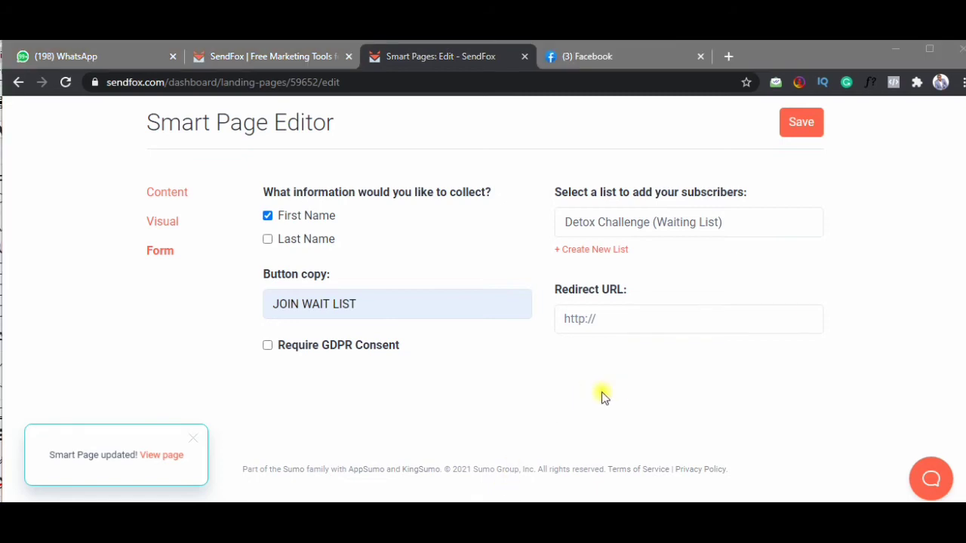
Paste the copied Facebook group link as the form's redirect URL and save the Smart Page
left_click(627, 320)
right_click(628, 320)
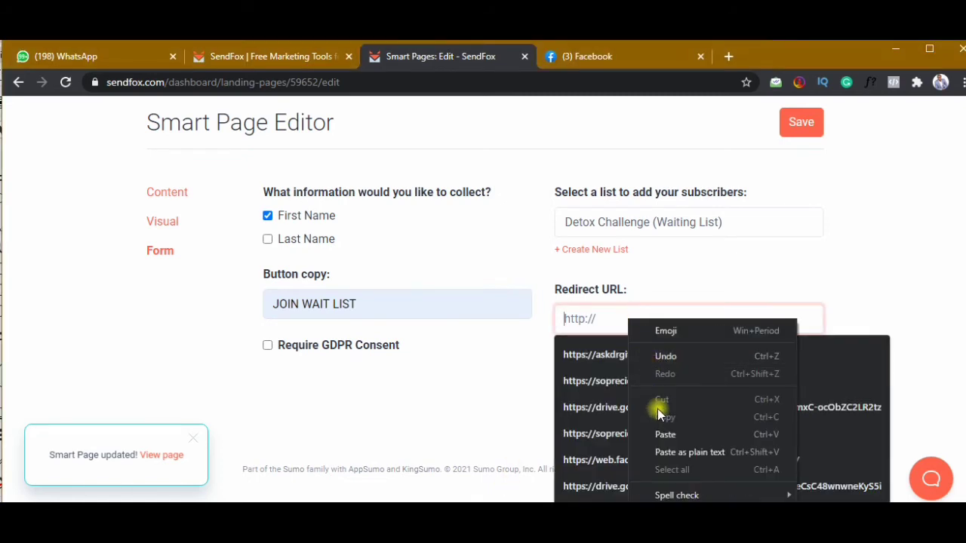
left_click(661, 434)
left_click(515, 392)
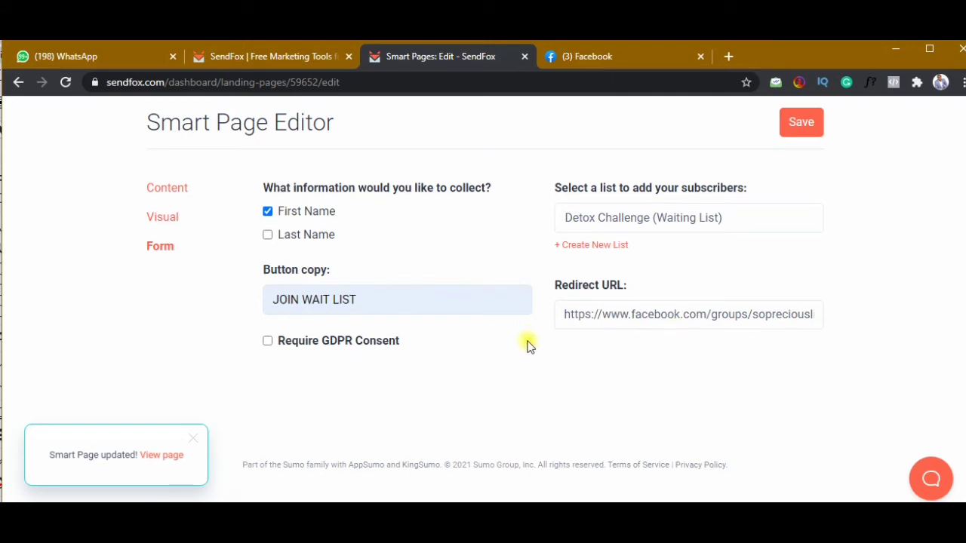
scroll(529, 346, "up", 1)
left_click(800, 195)
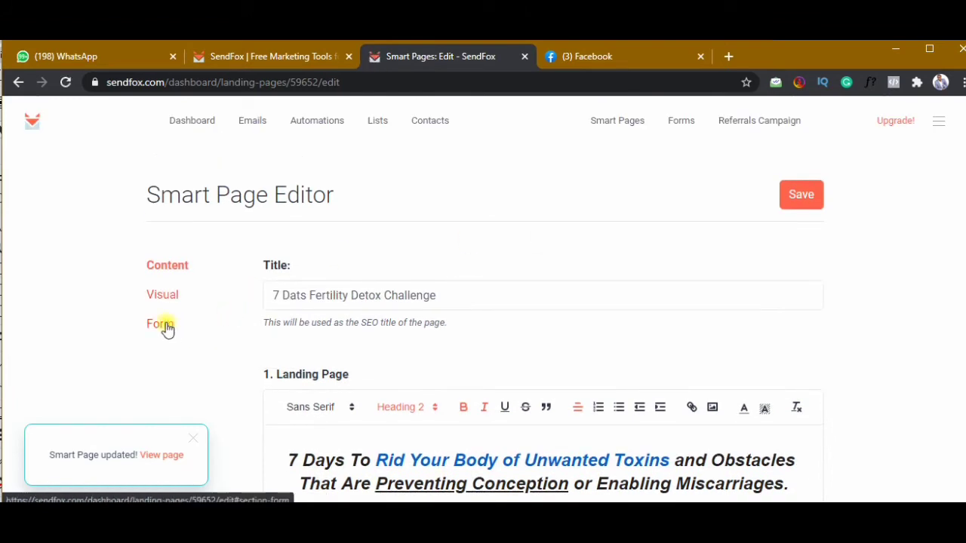
Append "You'll redirected to the Soprecious Fertility Facebook Group" after the waiting list sentence in the landing page text
scroll(458, 381, "down", 5)
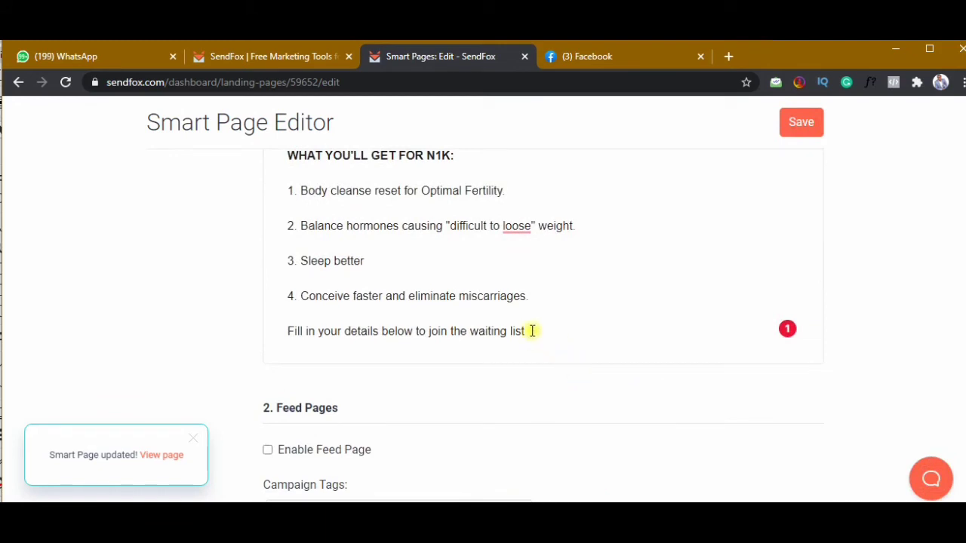
mouse_move(532, 330)
left_mouse_down()
mouse_move(479, 331)
mouse_move(527, 331)
left_mouse_up()
type(", and get")
type("l redir")
type("ec")
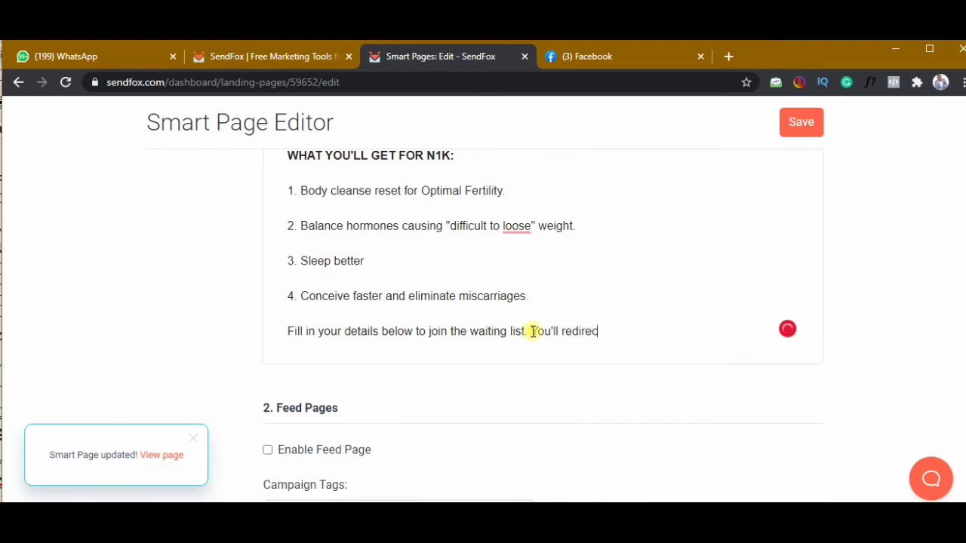
type("ted to the S")
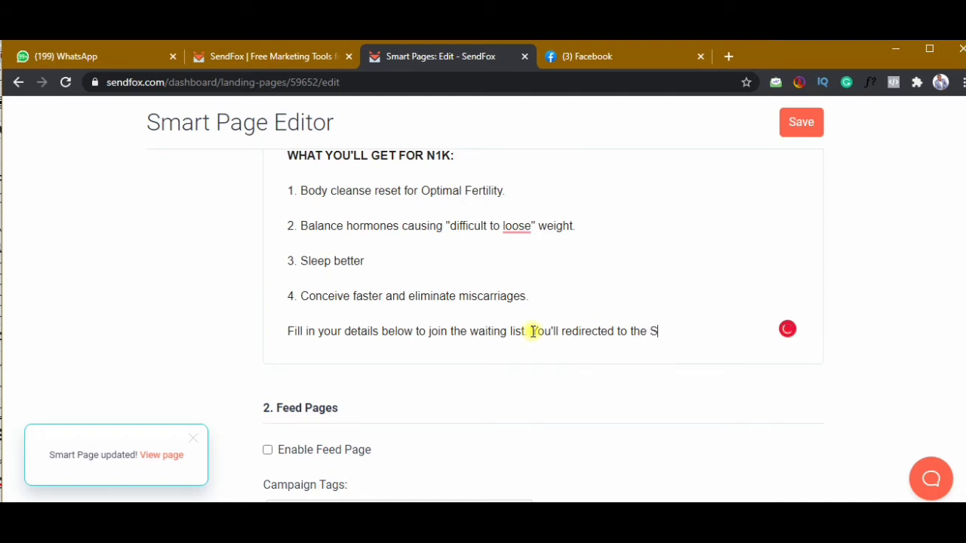
type("oprecious ")
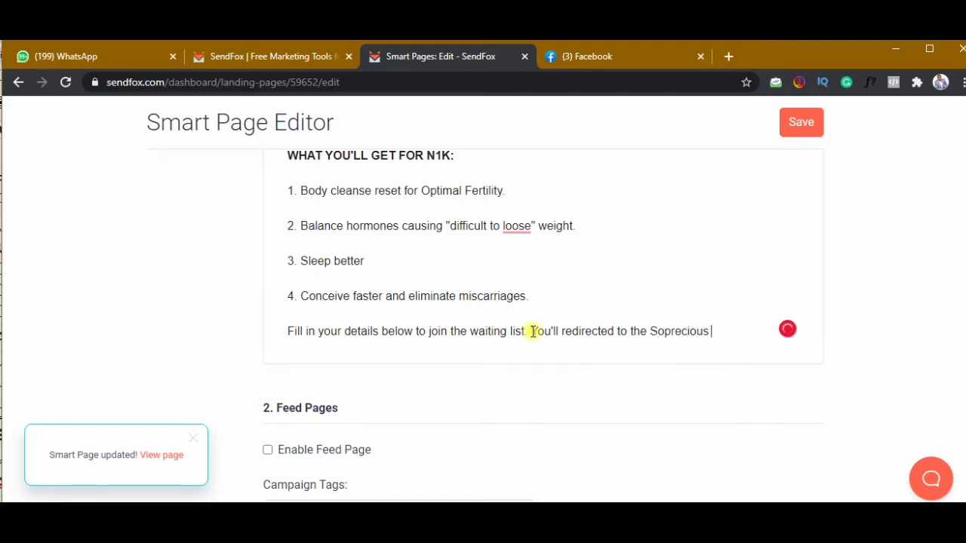
type("Fertility")
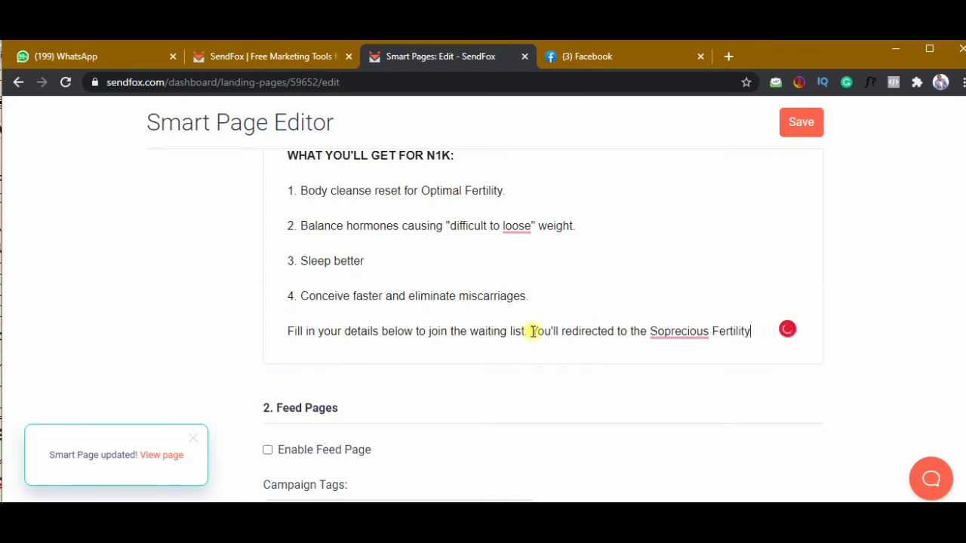
type("k Group")
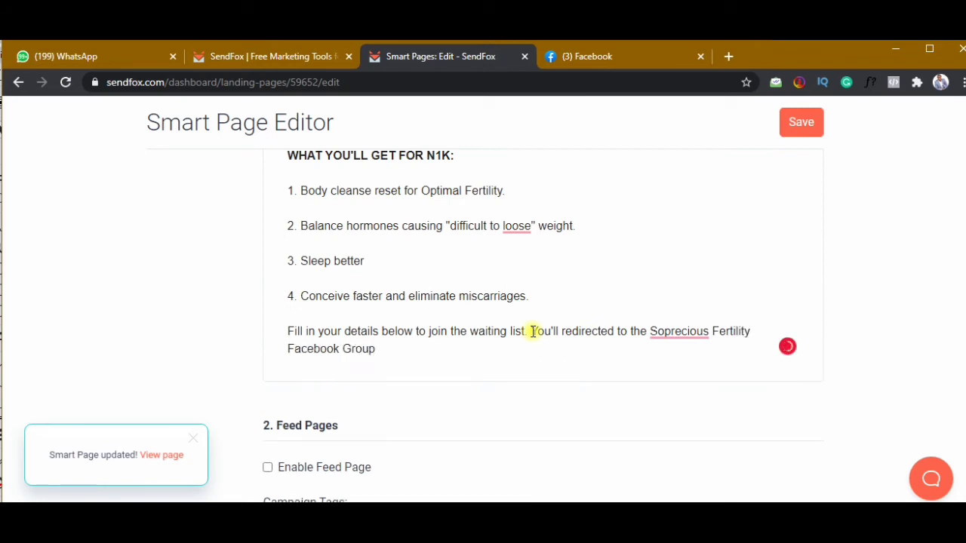
Make "Soprecious Fertility Facebook Group" bold and italic in the landing page text and save the Smart Page
left_click_drag(648, 332, 653, 365)
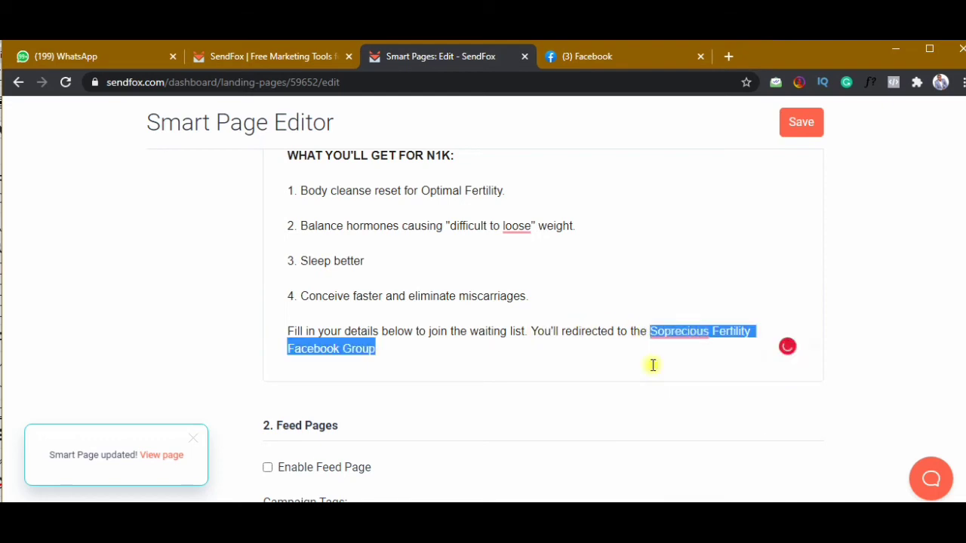
scroll(546, 289, "up", 2)
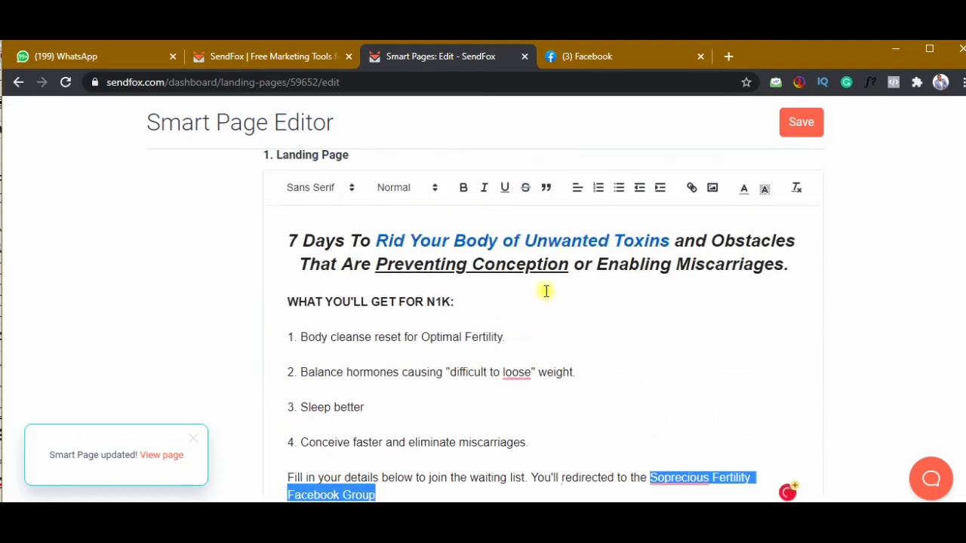
left_click(463, 189)
left_click(484, 188)
left_click(509, 339)
scroll(541, 237, "down", 3)
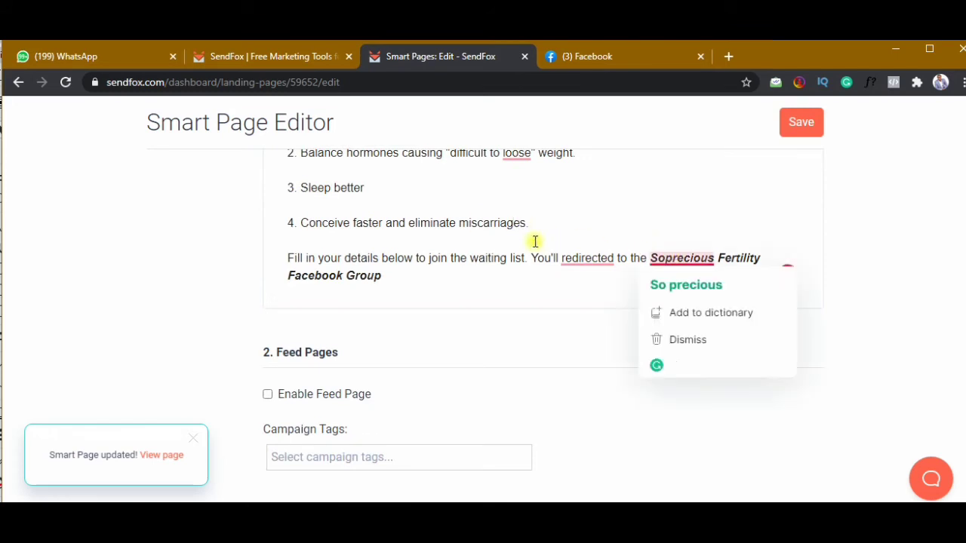
scroll(679, 317, "down", 2)
scroll(678, 317, "up", 3)
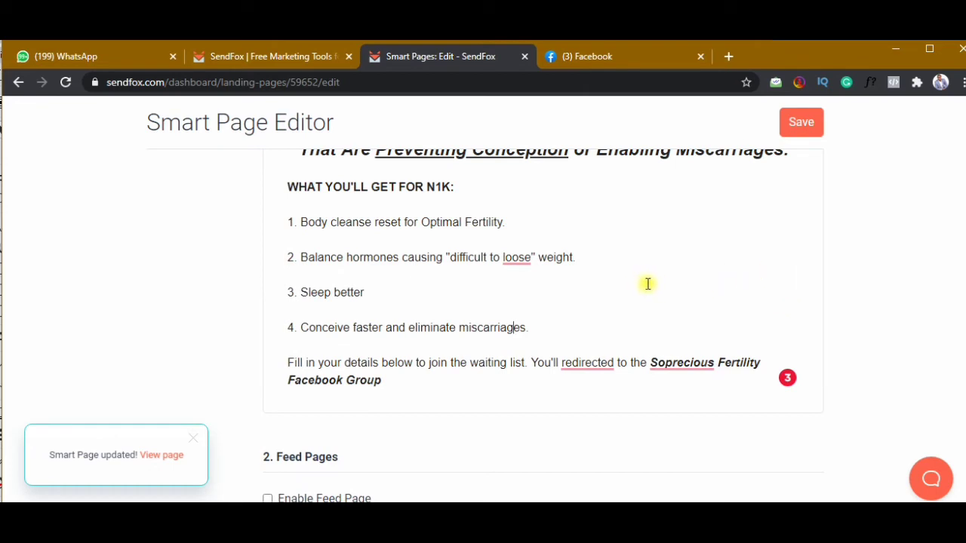
left_click(793, 137)
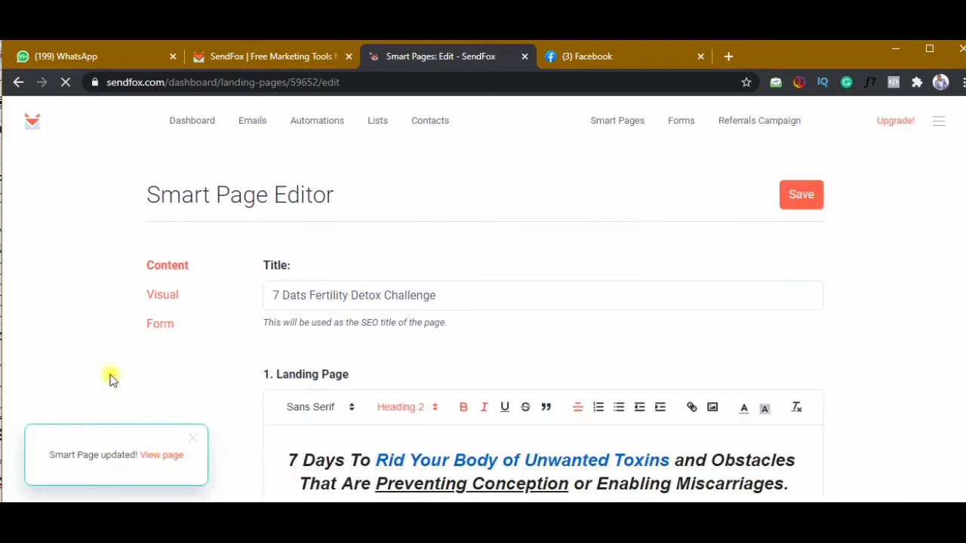
Open the live Smart Page in a new tab, dismiss the promotion pop-up and review its text and form
right_click(168, 457)
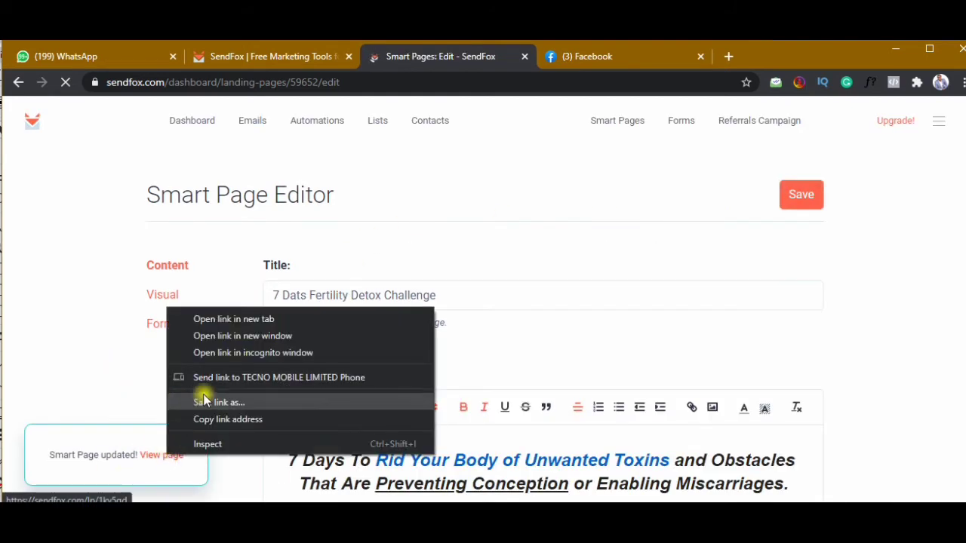
left_click(216, 319)
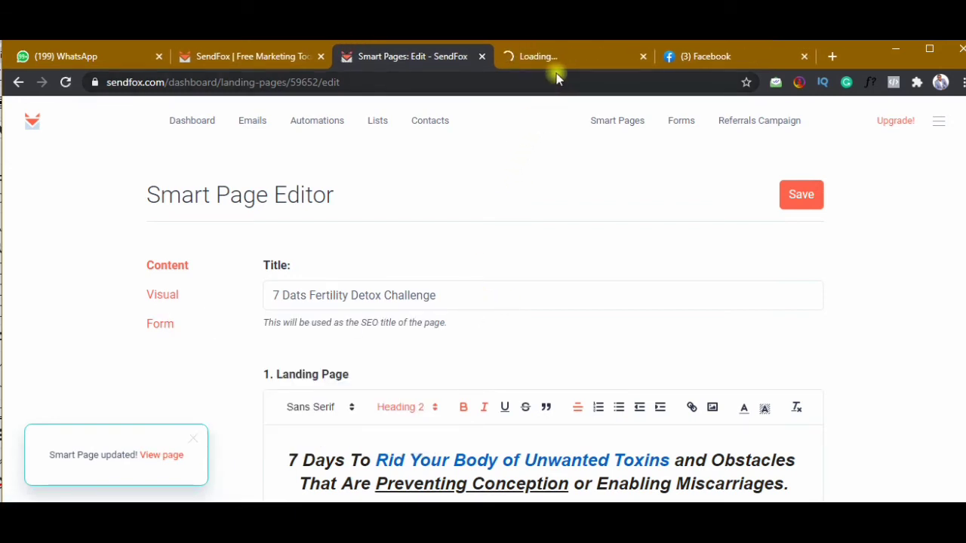
left_click(557, 60)
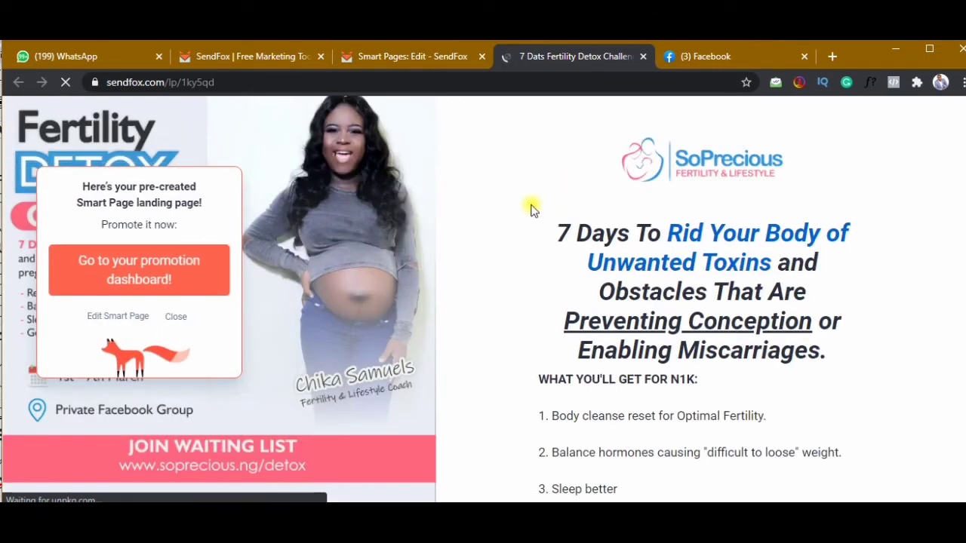
scroll(453, 304, "down", 3)
scroll(454, 305, "up", 3)
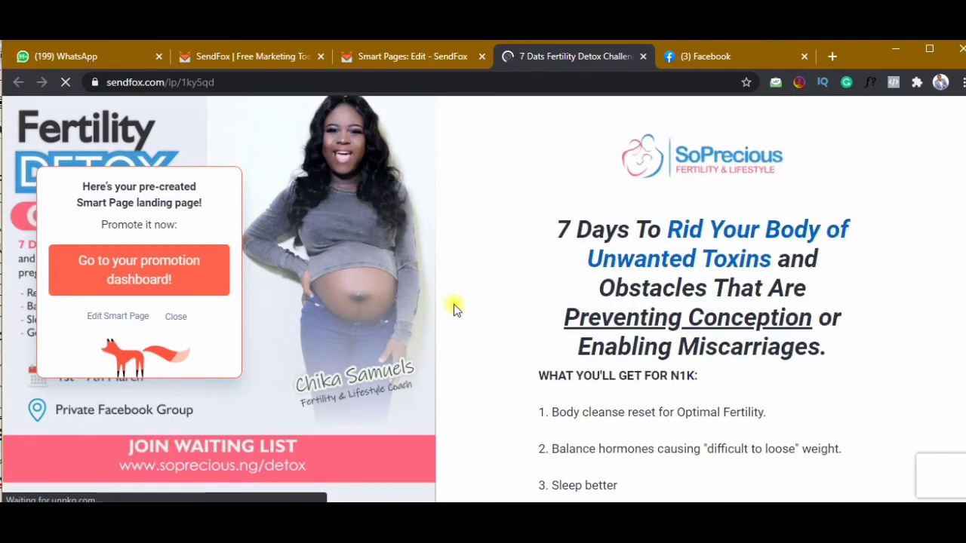
left_click(180, 317)
scroll(627, 316, "down", 3)
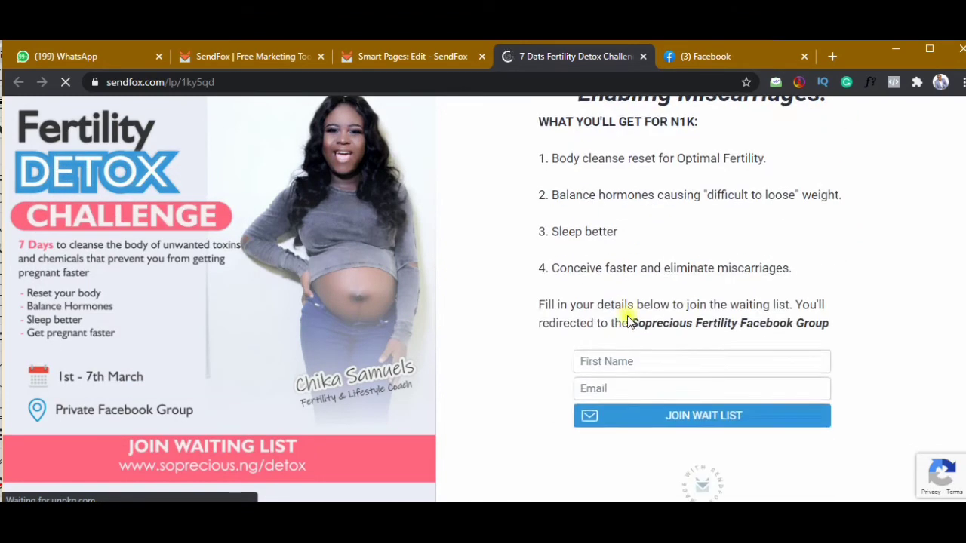
scroll(628, 316, "up", 3)
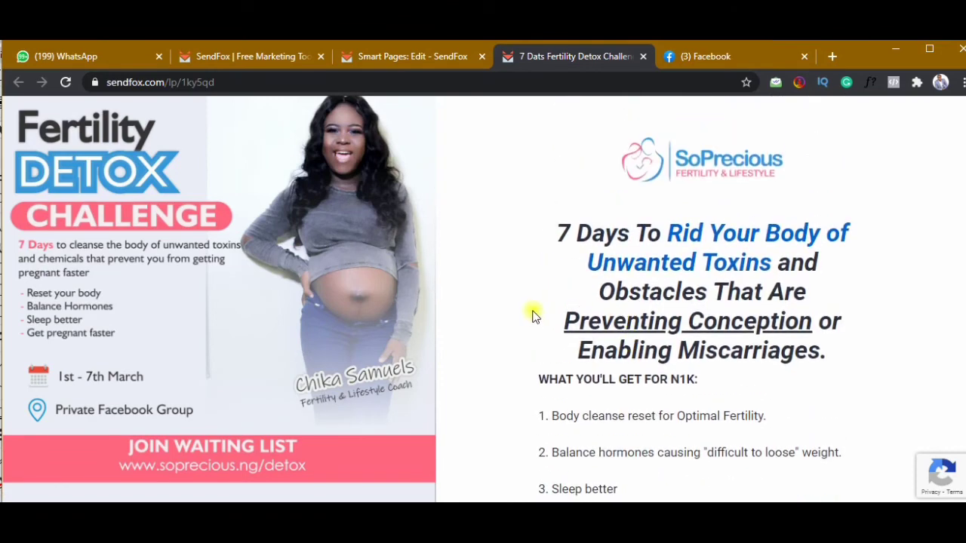
scroll(532, 315, "down", 3)
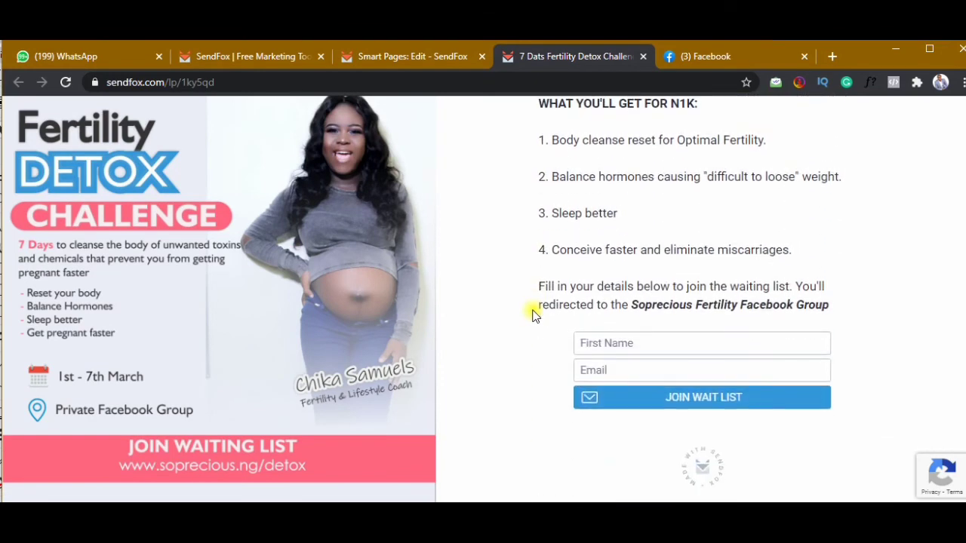
scroll(533, 315, "up", 1)
scroll(532, 315, "up", 1)
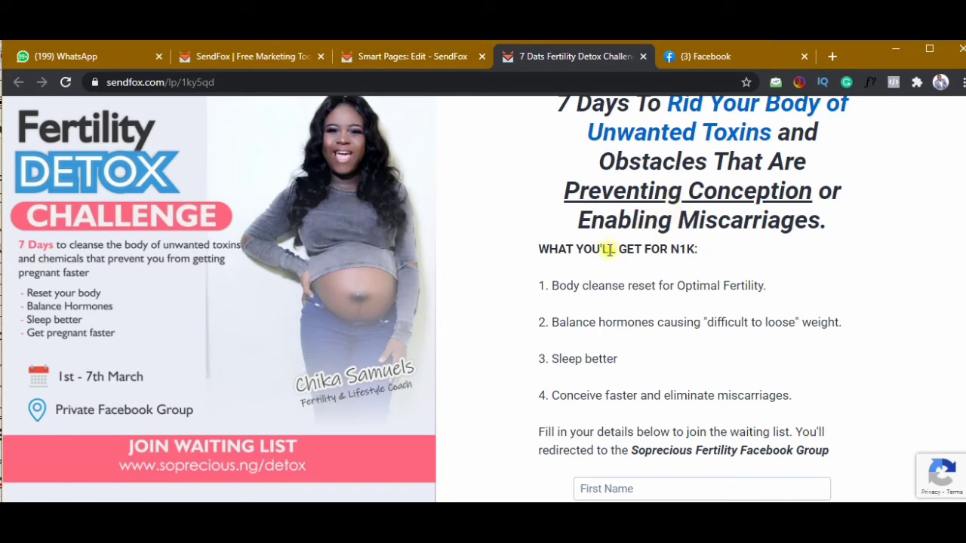
Return to the Smart Page editor, insert a blank line above "WHAT YOU'LL GET FOR N1K:" and save the page
left_click(433, 56)
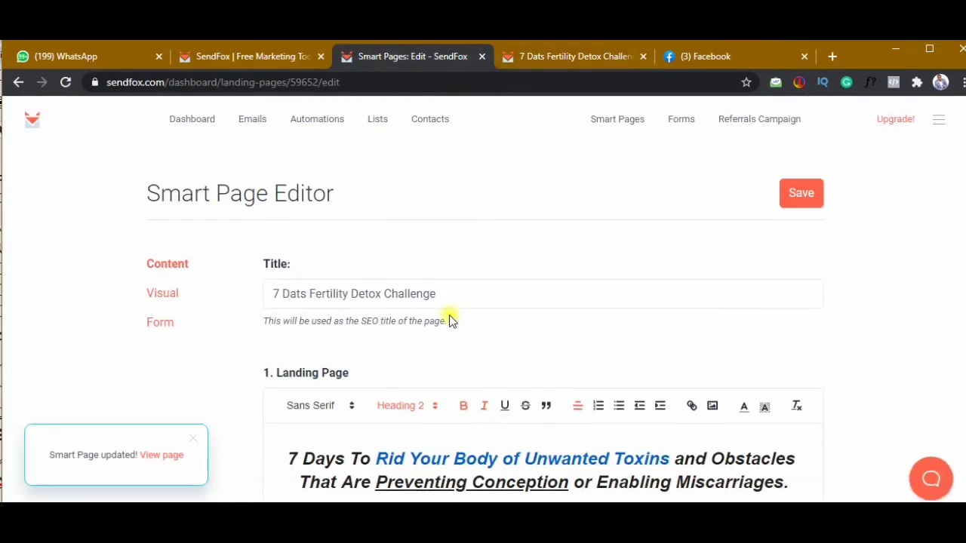
scroll(457, 318, "down", 3)
left_click(283, 302)
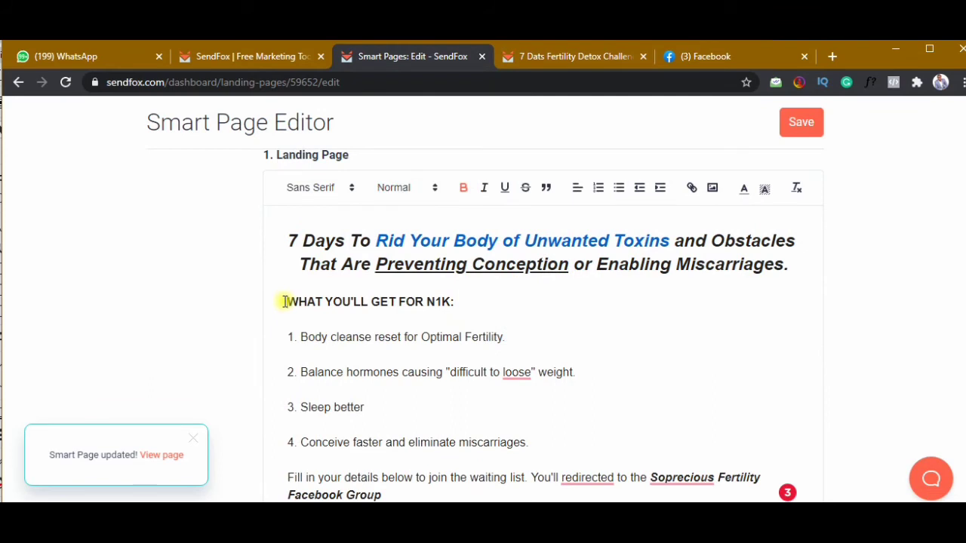
key("Return")
left_click(802, 130)
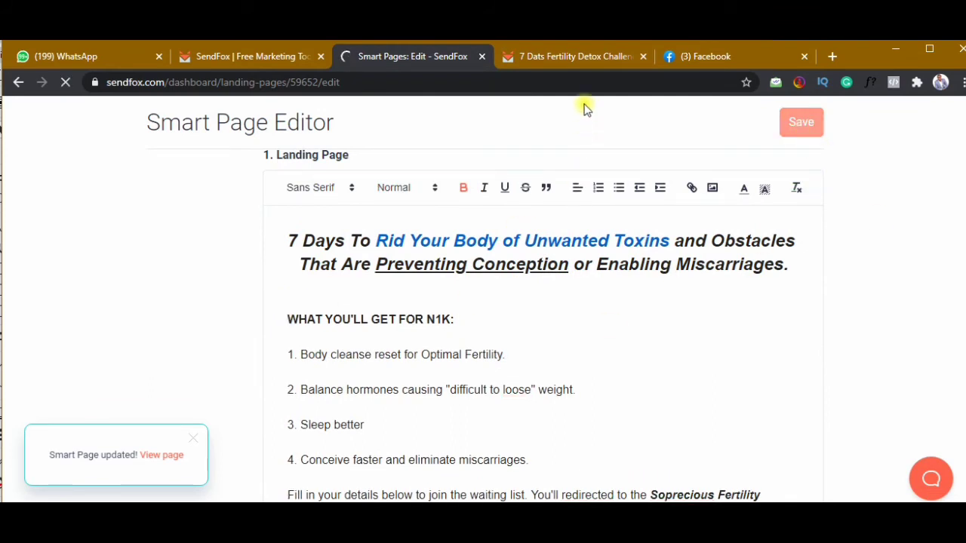
Check the updated live Smart Page, dismissing the promotion pop-up and examining the heading spacing, benefits list and form
left_click(549, 56)
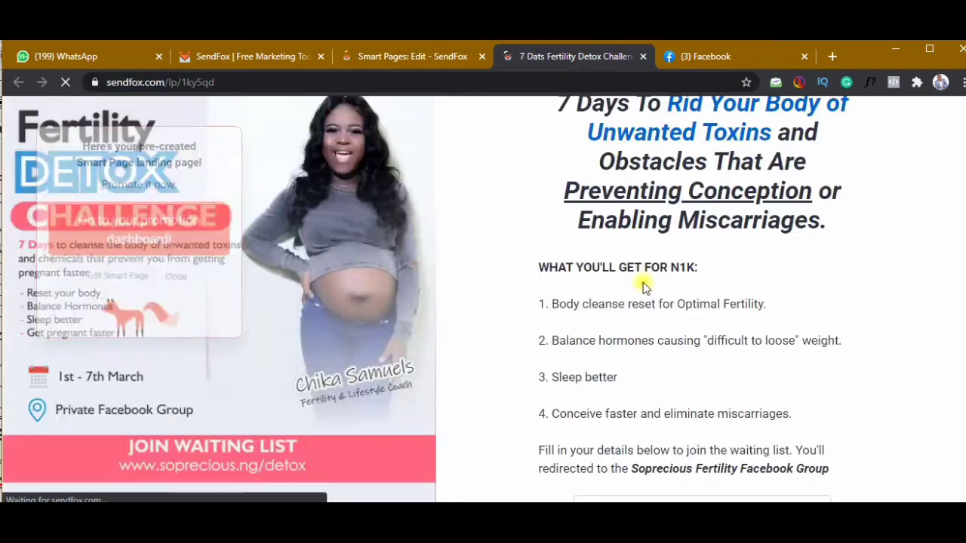
scroll(657, 291, "down", 2)
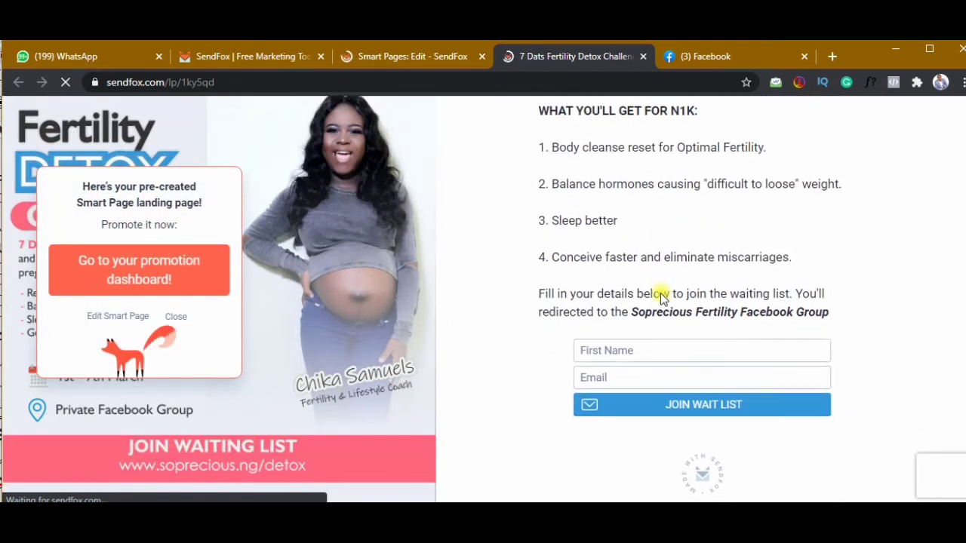
scroll(701, 277, "up", 2)
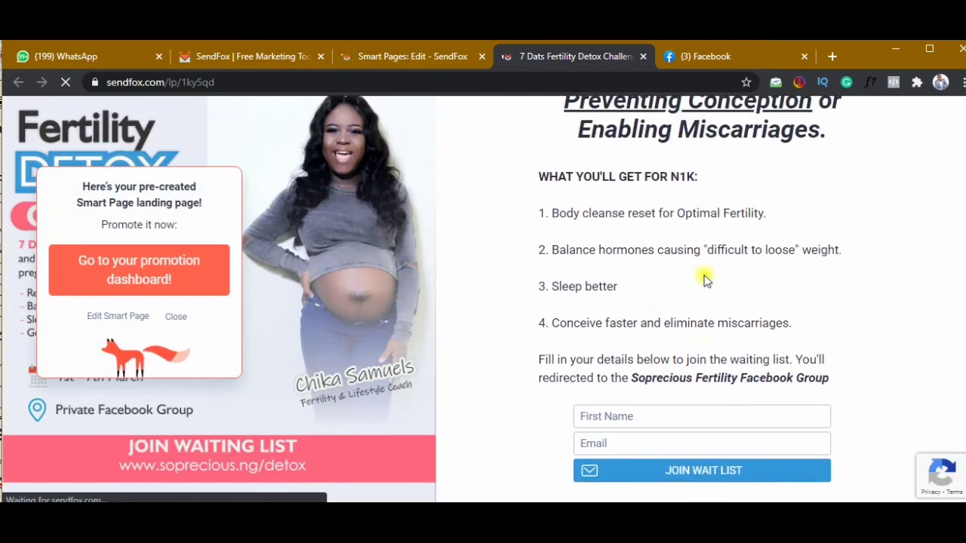
left_click(176, 317)
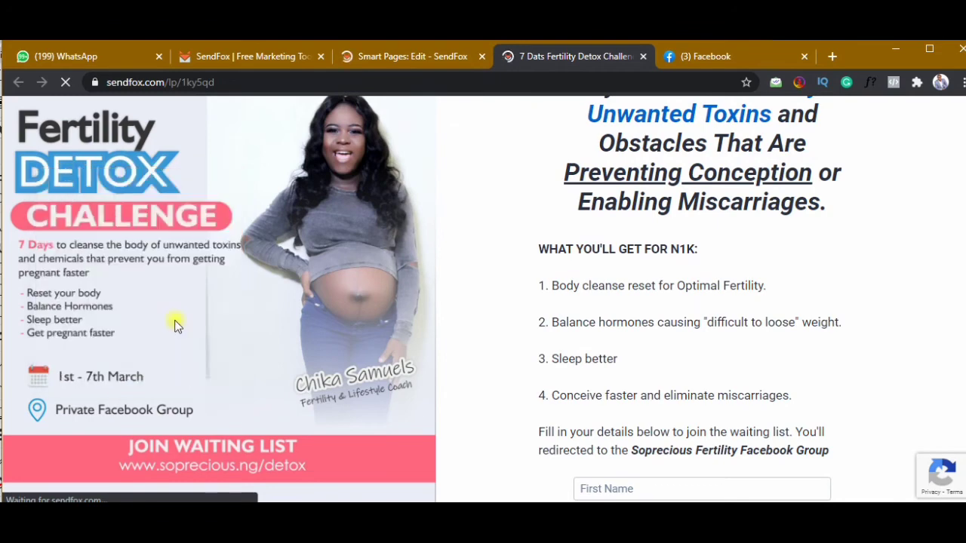
scroll(212, 264, "up", 2)
scroll(257, 207, "down", 3)
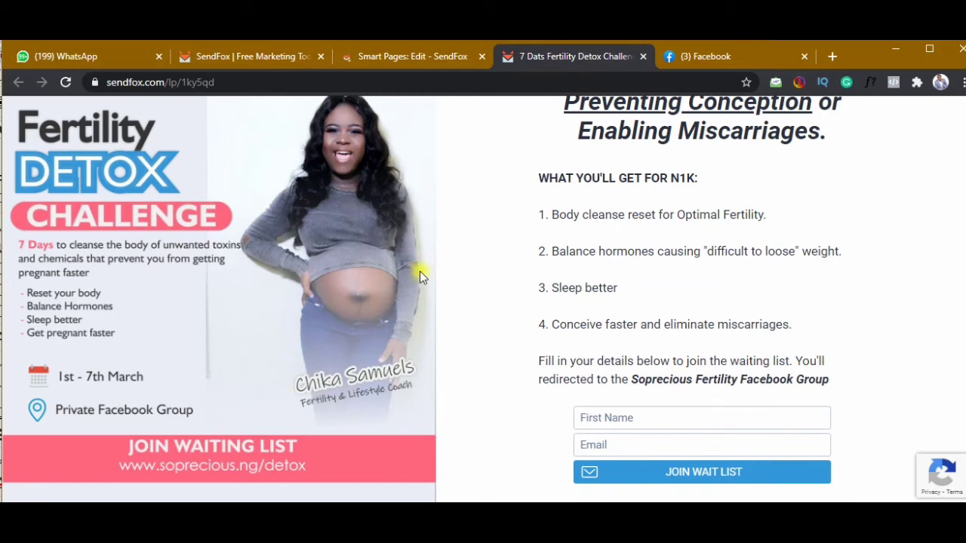
scroll(622, 260, "up", 2)
scroll(621, 260, "up", 1)
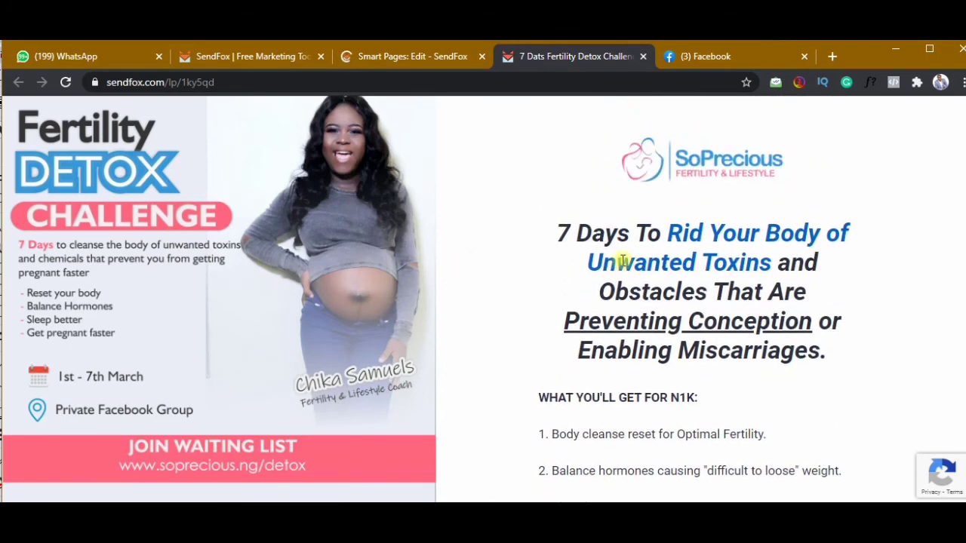
Create a new automation series that starts when a contact is added to the Detox Challenge (Waiting List) list
left_click(422, 62)
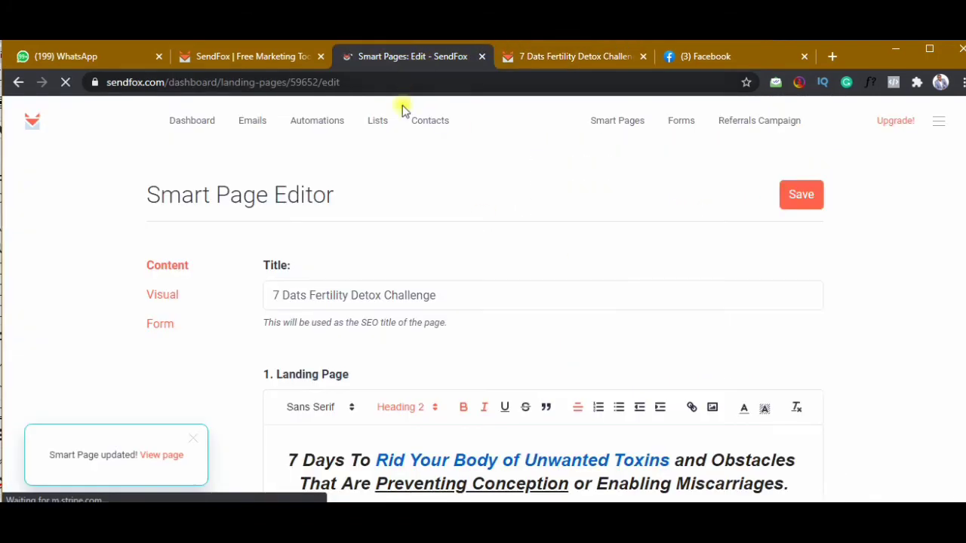
left_click(316, 126)
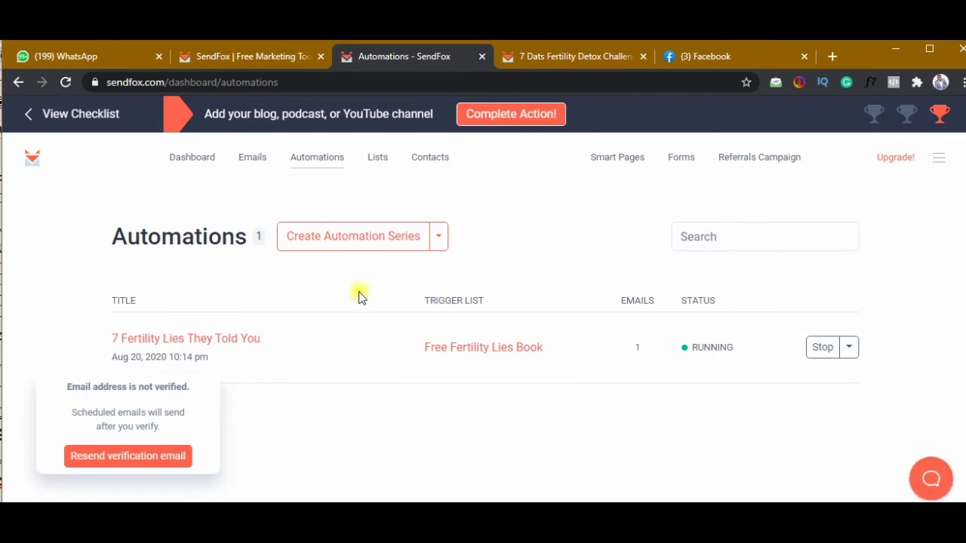
left_click(340, 243)
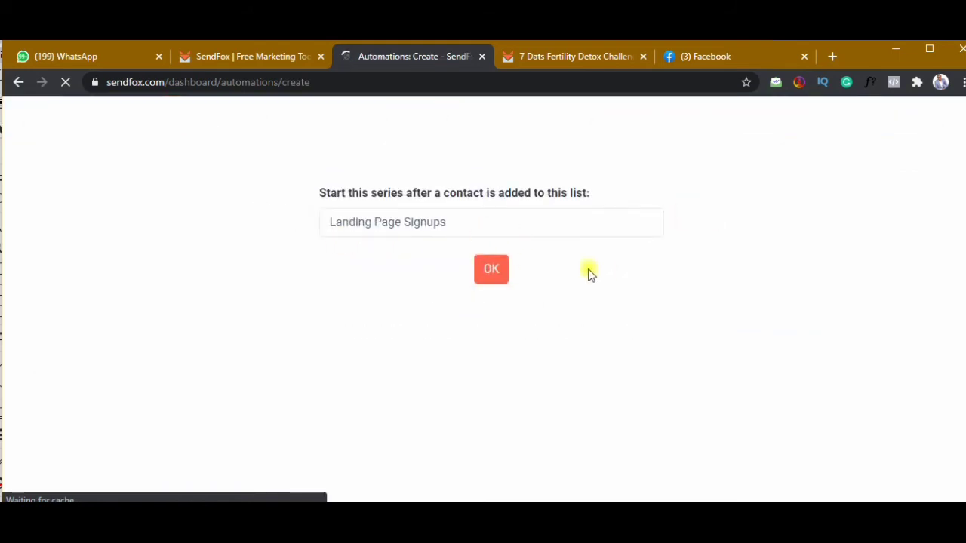
left_click(514, 231)
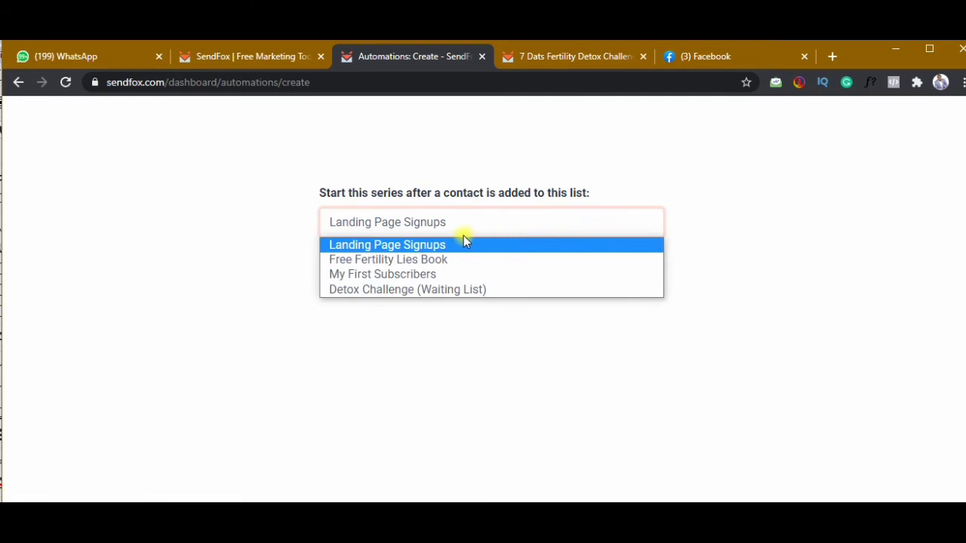
left_click(386, 292)
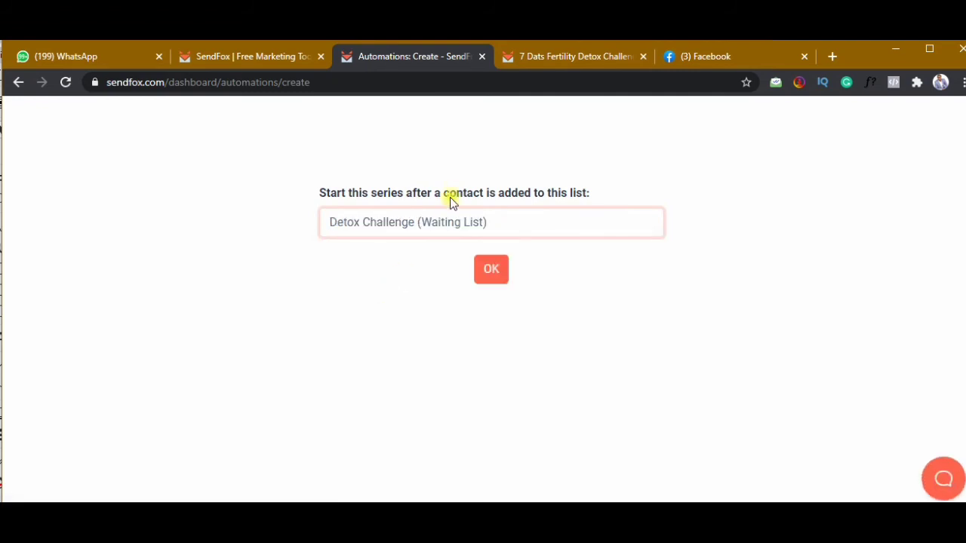
left_click(492, 272)
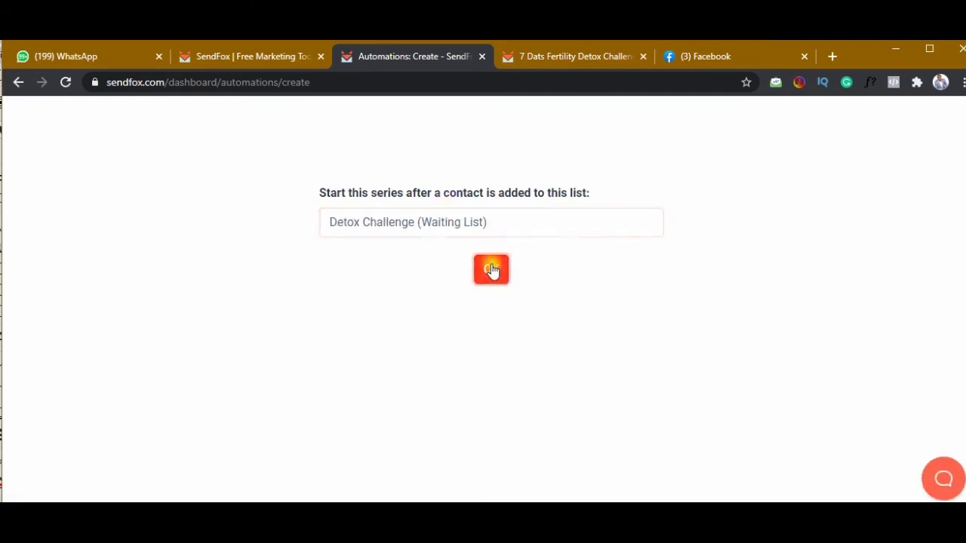
Rename the untitled automation series to "Detox Challenge" and save it
triple_click(483, 214)
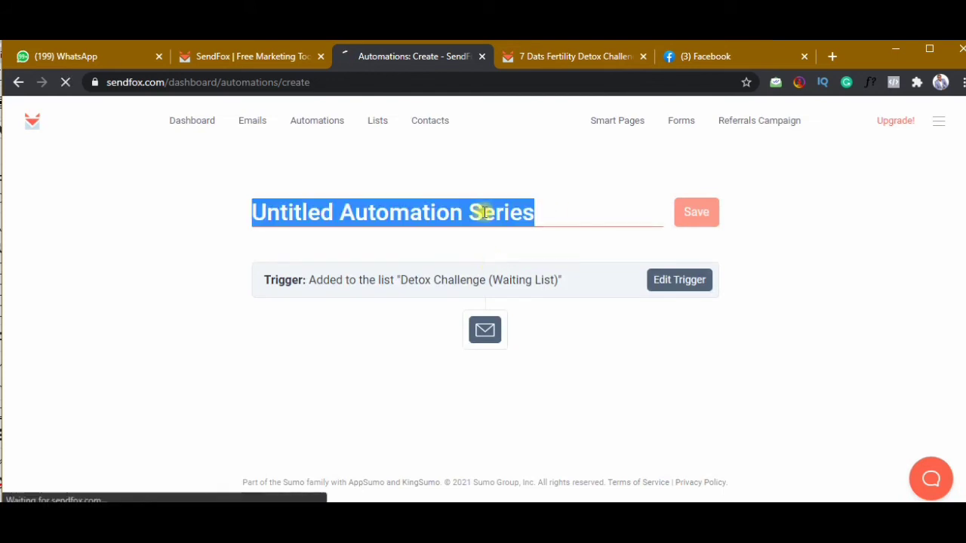
type("D")
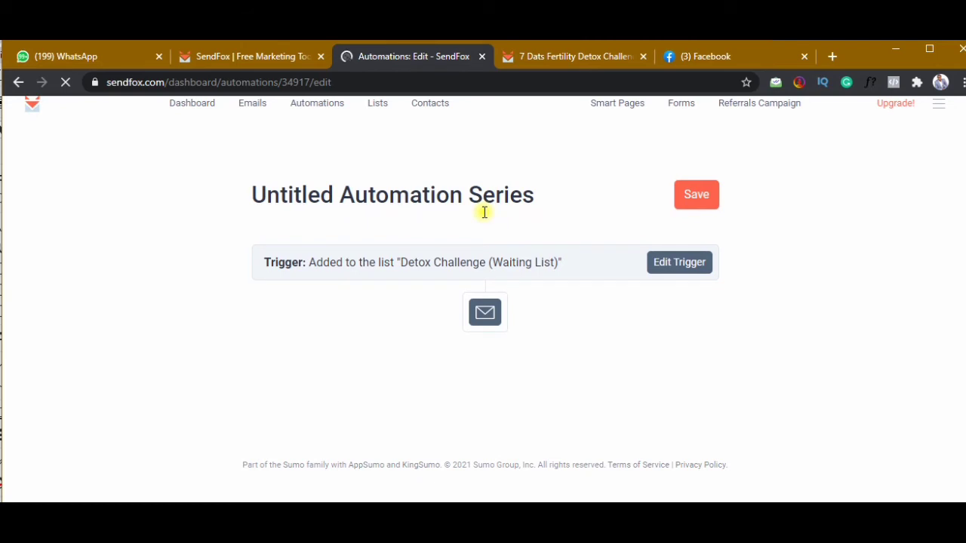
triple_click(480, 197)
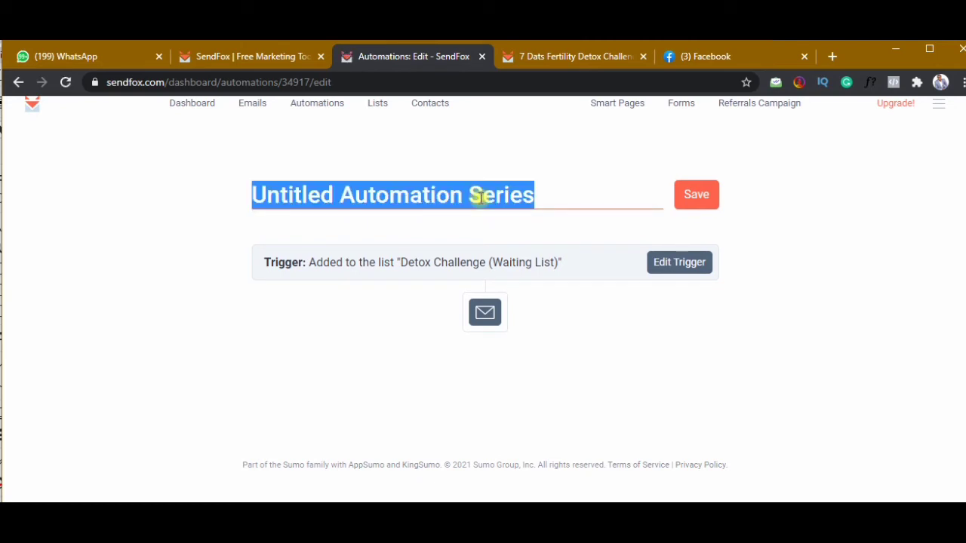
type("Dt")
key("BackSpace")
type("eto")
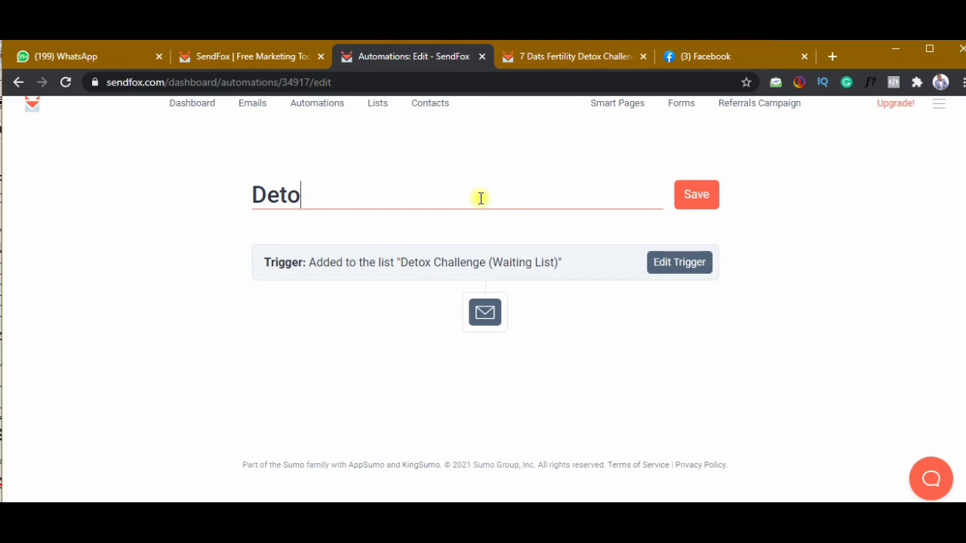
type("c  Challenge")
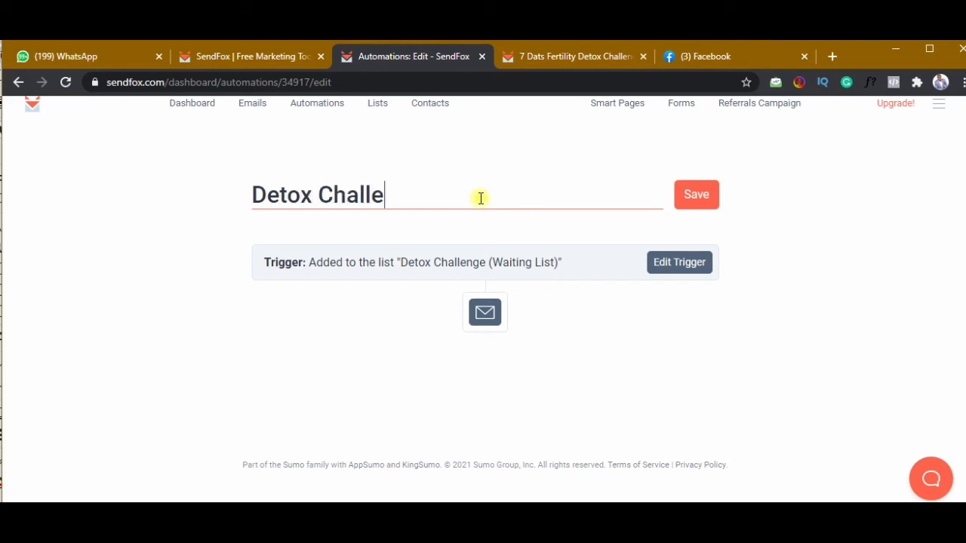
left_click(689, 197)
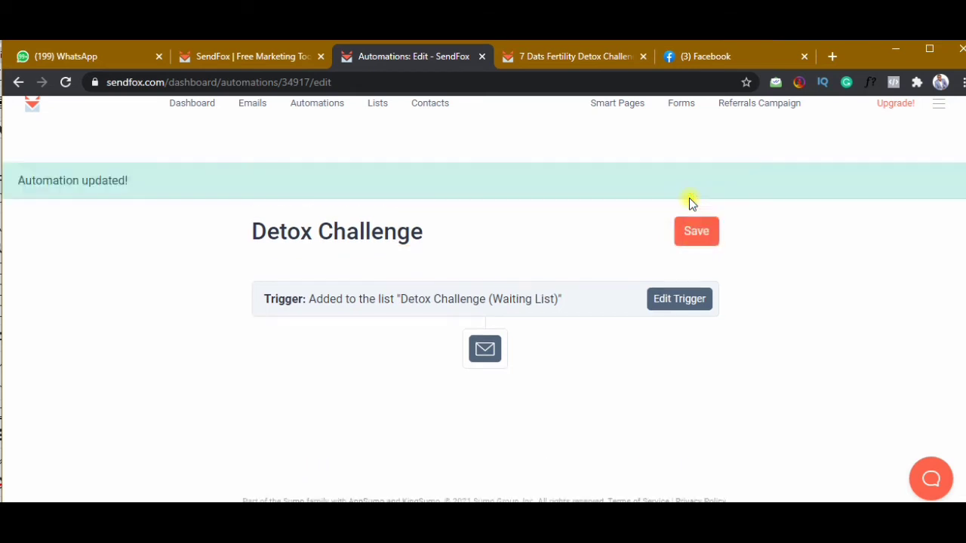
Reconfirm the Detox Challenge (Waiting List) trigger and add a new email to the series
left_click(673, 306)
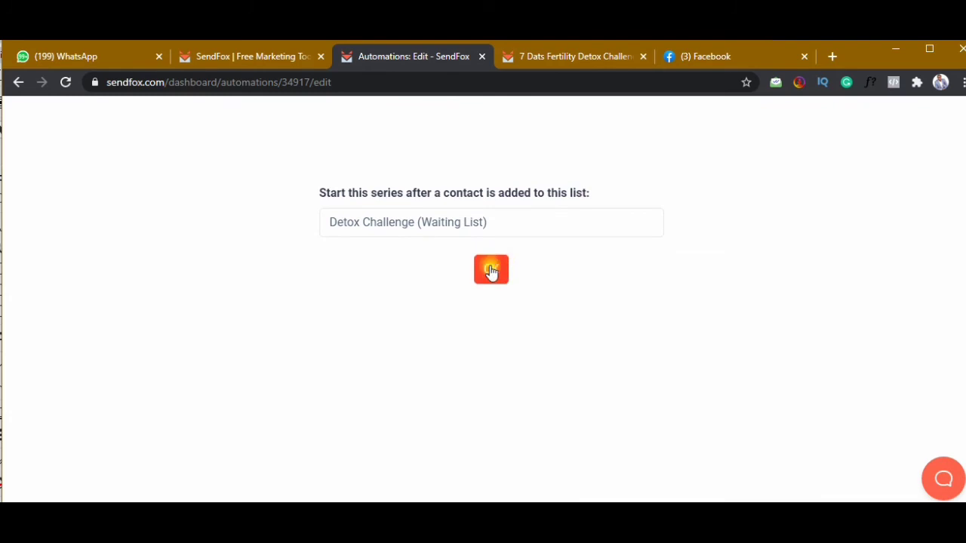
left_click(492, 272)
left_click(485, 350)
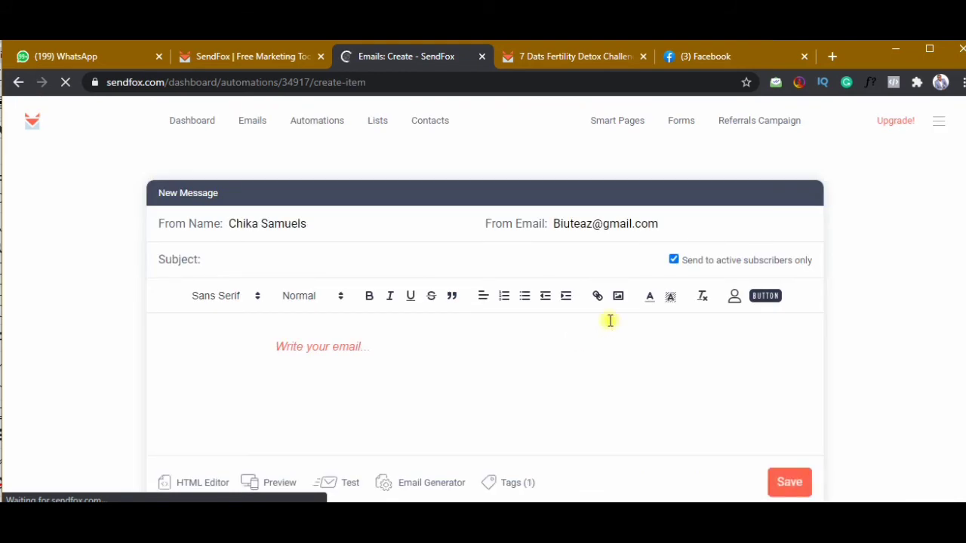
Turn off sending to active subscribers only and begin the email body with "Hello" and the contact first-name placeholder
scroll(873, 265, "down", 1)
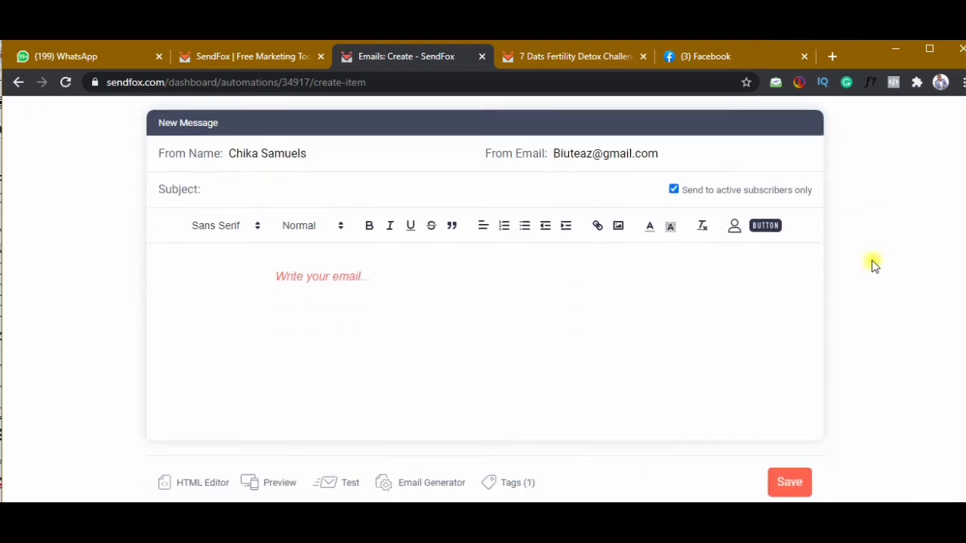
left_click(673, 190)
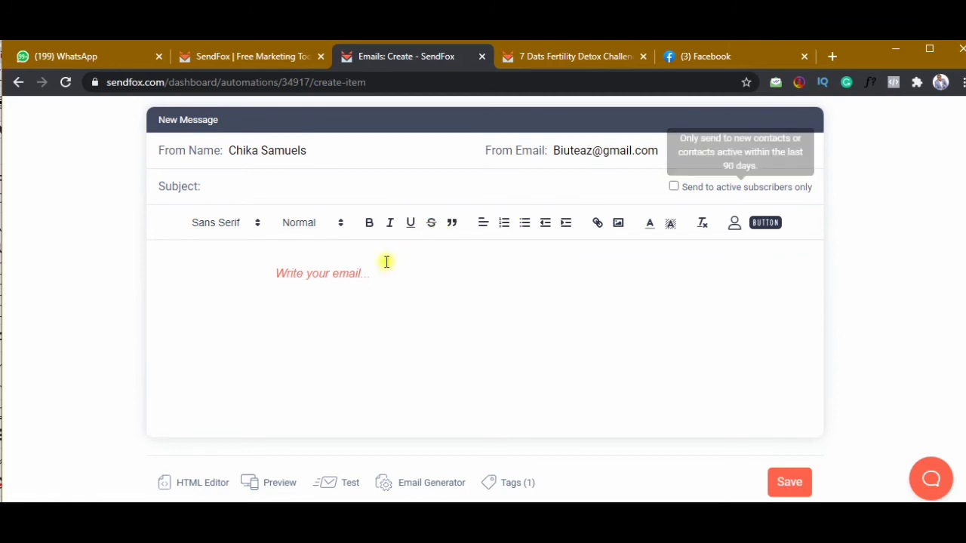
left_click(362, 293)
type("H")
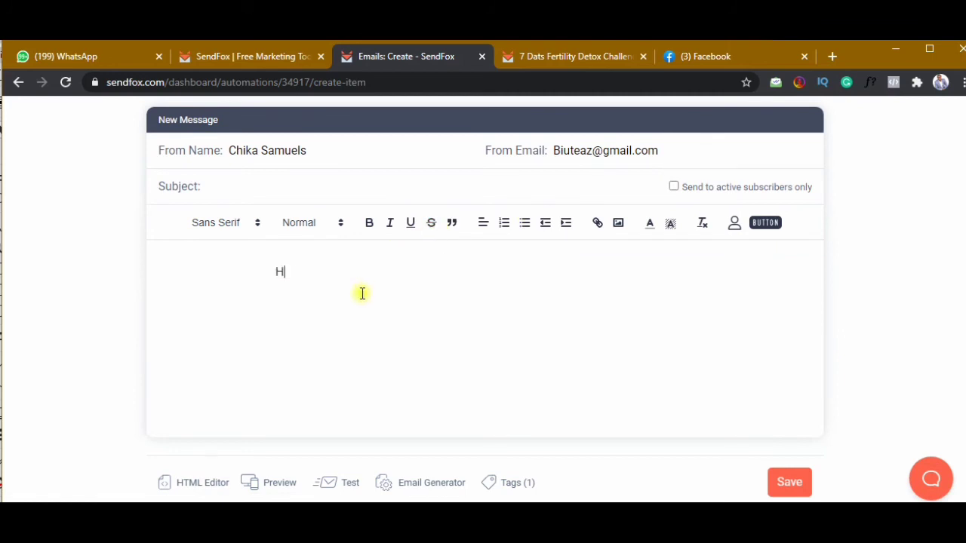
type("ello")
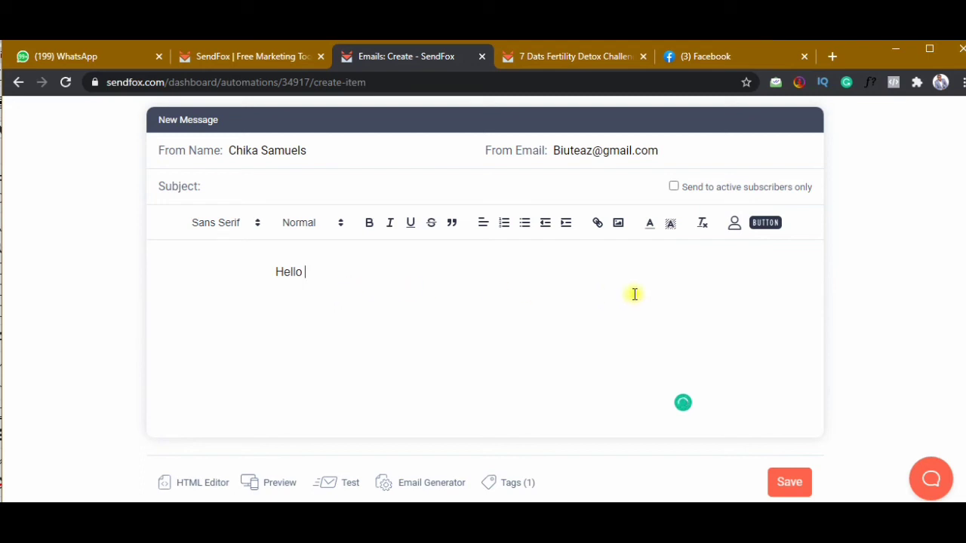
left_click(735, 228)
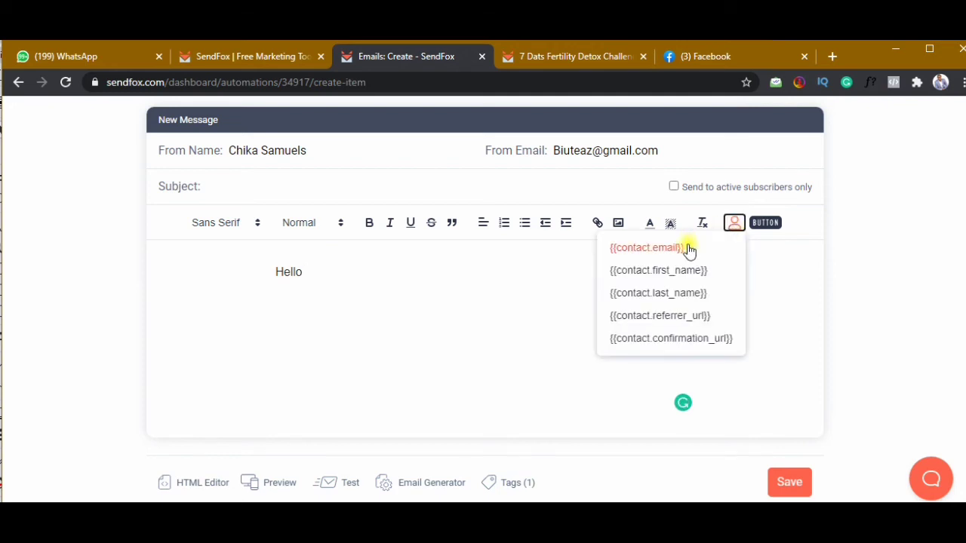
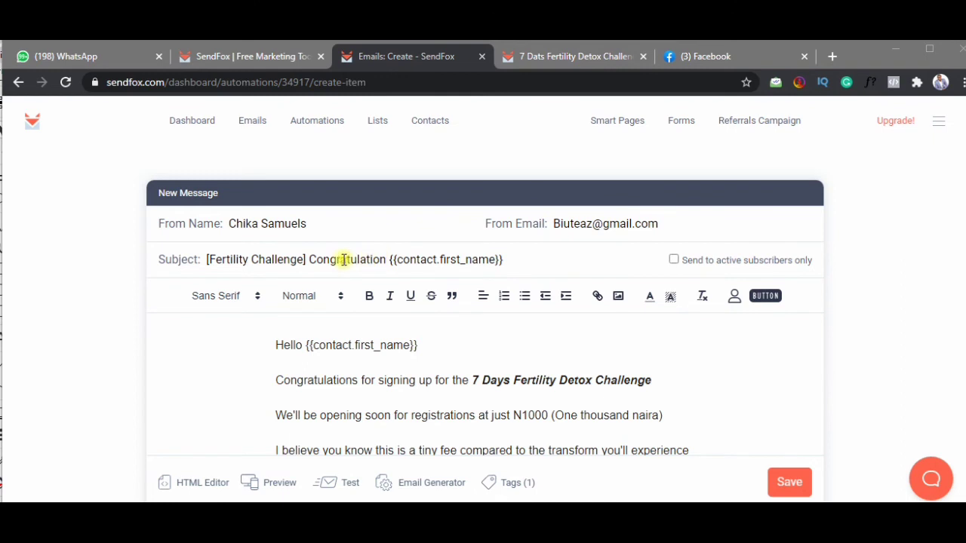
Review the drafted email's subject, the first-name placeholders in subject and greeting, and the message paragraphs
scroll(344, 260, "down", 1)
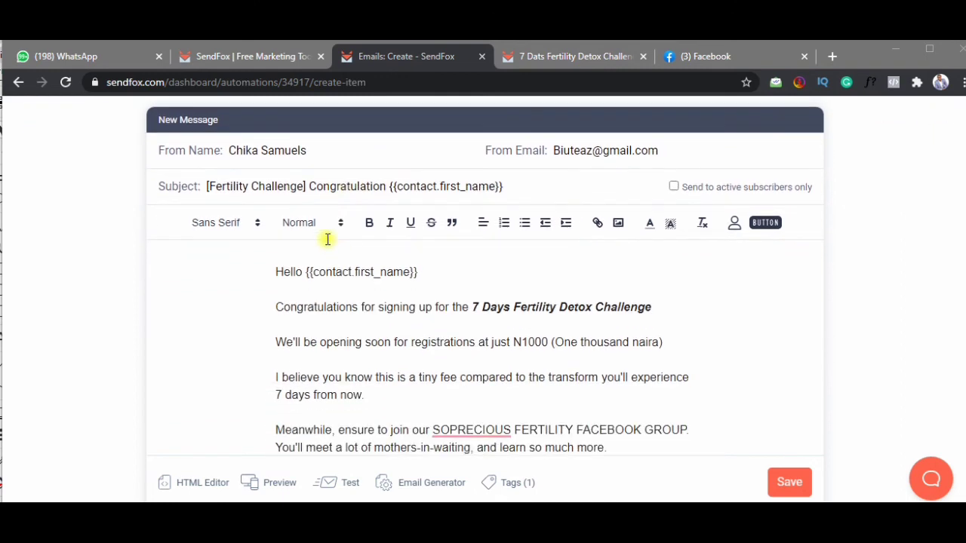
left_click(239, 186)
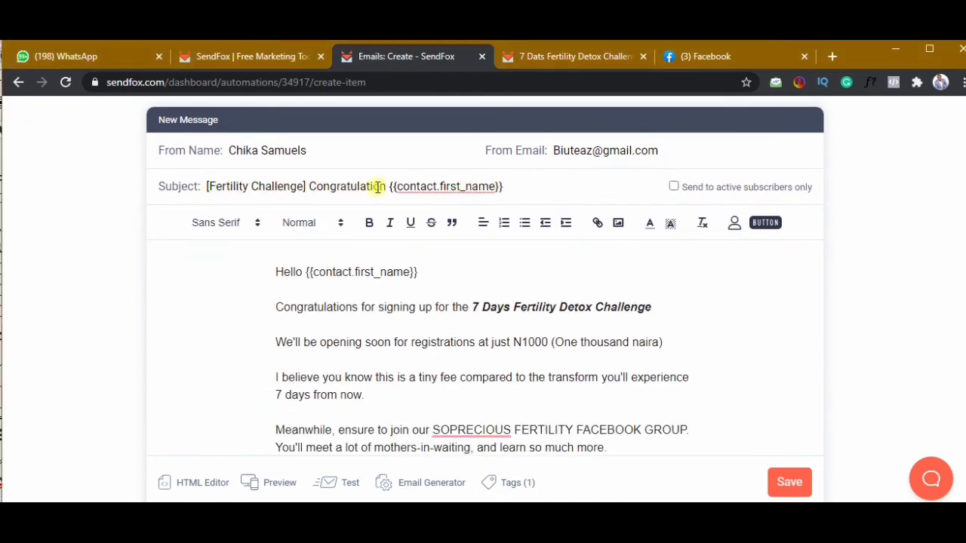
left_click_drag(389, 188, 503, 188)
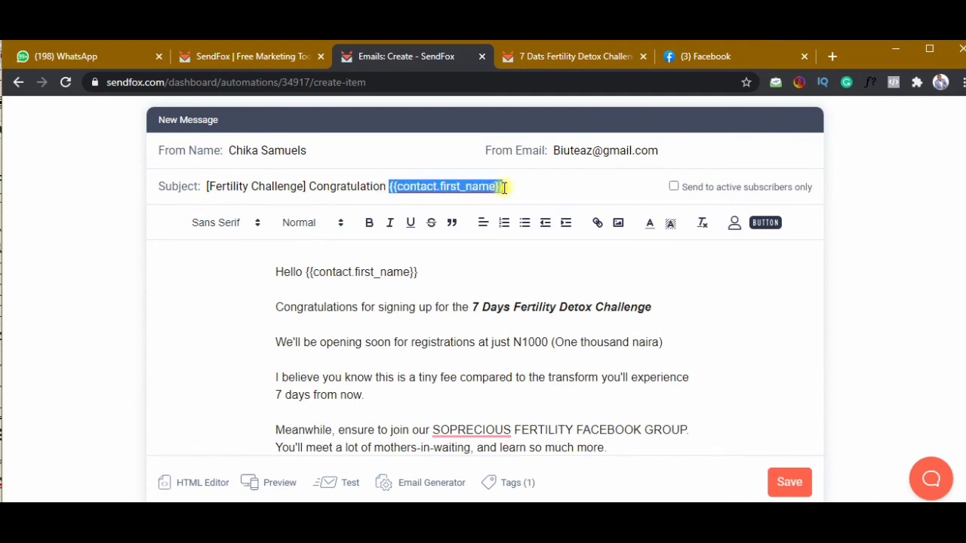
left_click(427, 266)
left_click_drag(420, 269, 301, 268)
key("ctrl+c")
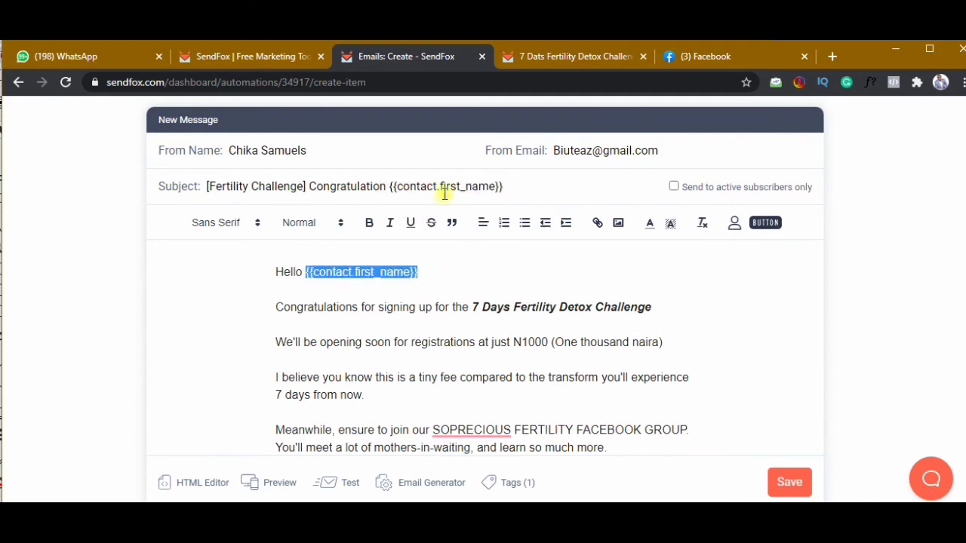
left_click(430, 273)
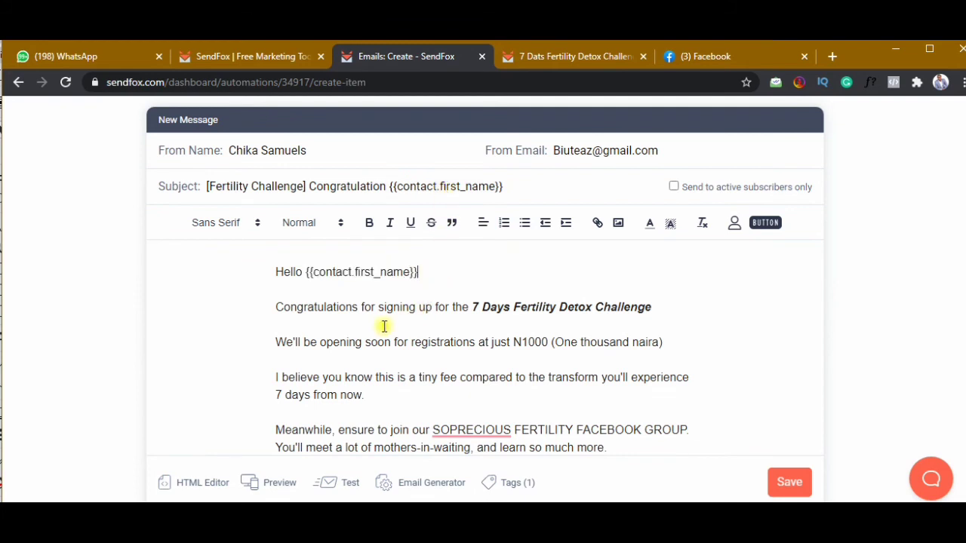
scroll(376, 323, "down", 1)
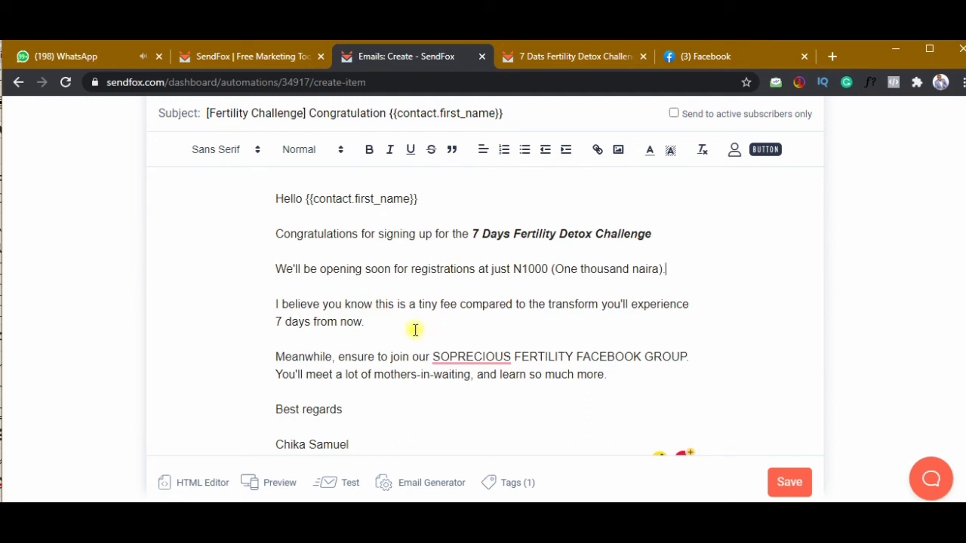
scroll(453, 351, "down", 1)
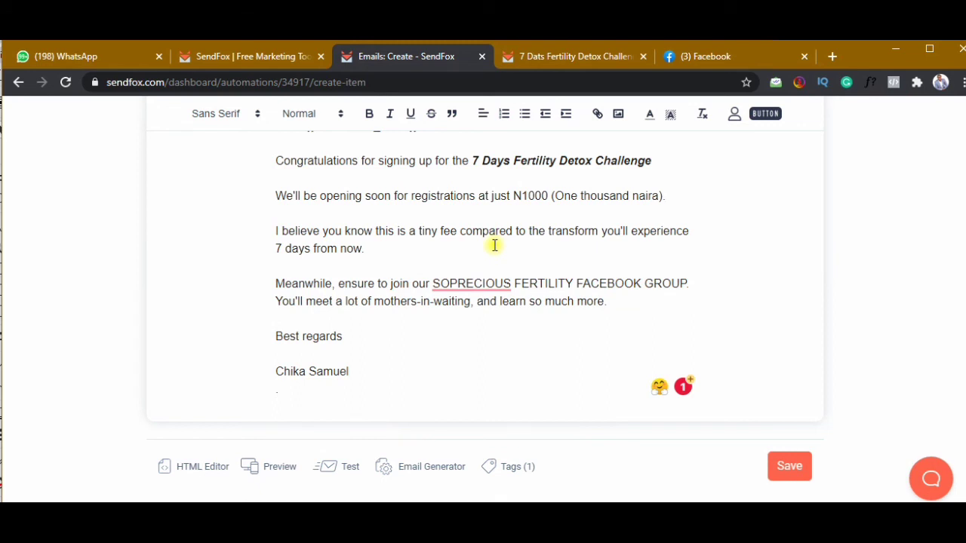
Hyperlink the text "SOPRECIOUS FERTILITY FACEBOOK GROUP" in the email body with the pasted address and make it bold
left_click_drag(433, 281, 682, 281)
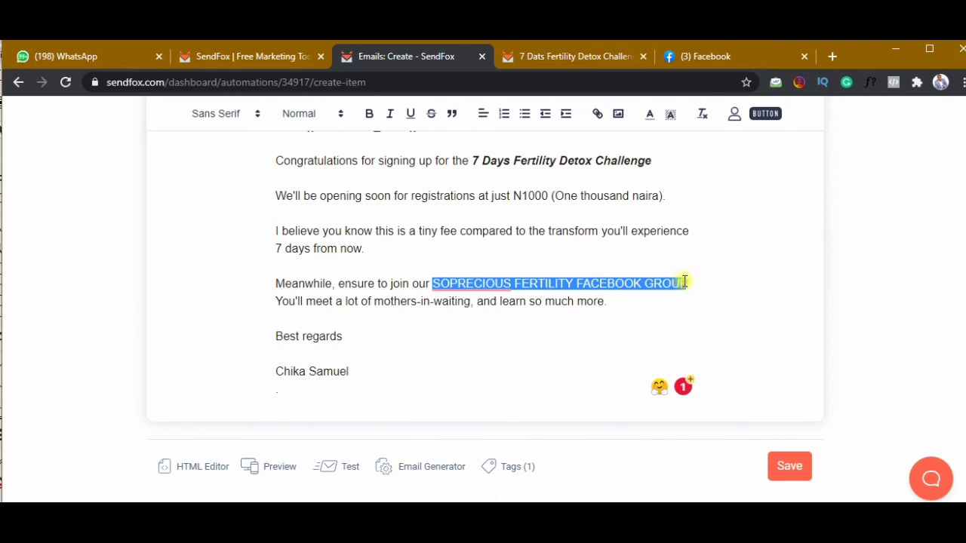
left_click_drag(685, 281, 688, 283)
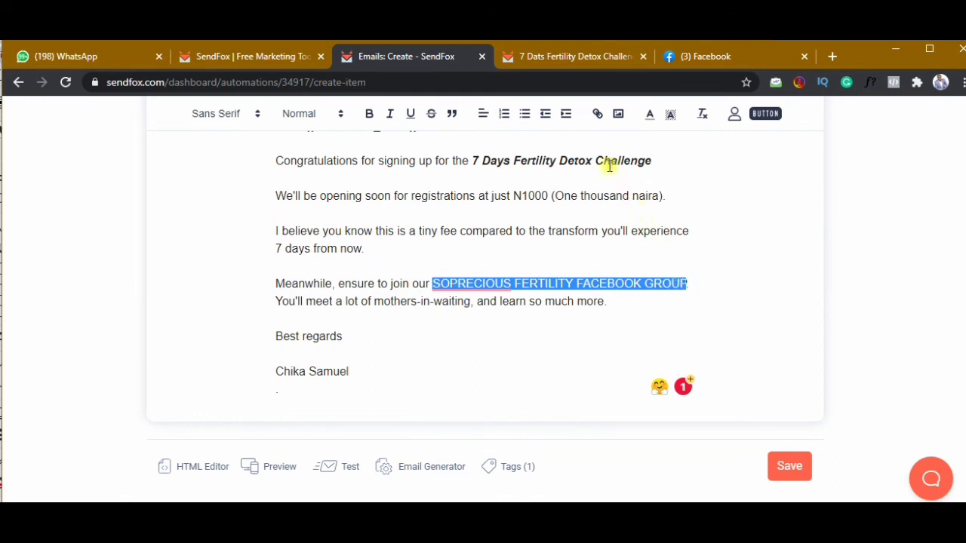
left_click(595, 117)
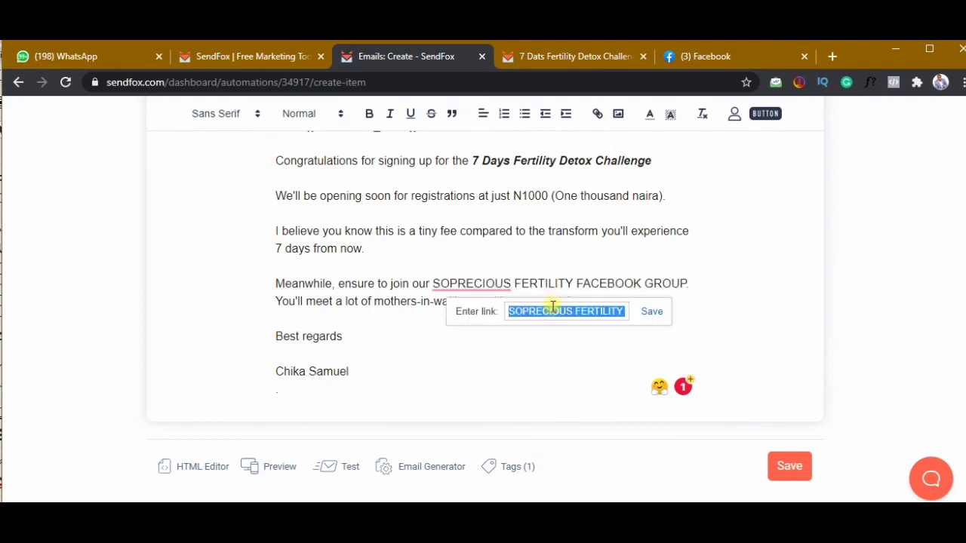
key("ctrl+v")
key("ctrl+a")
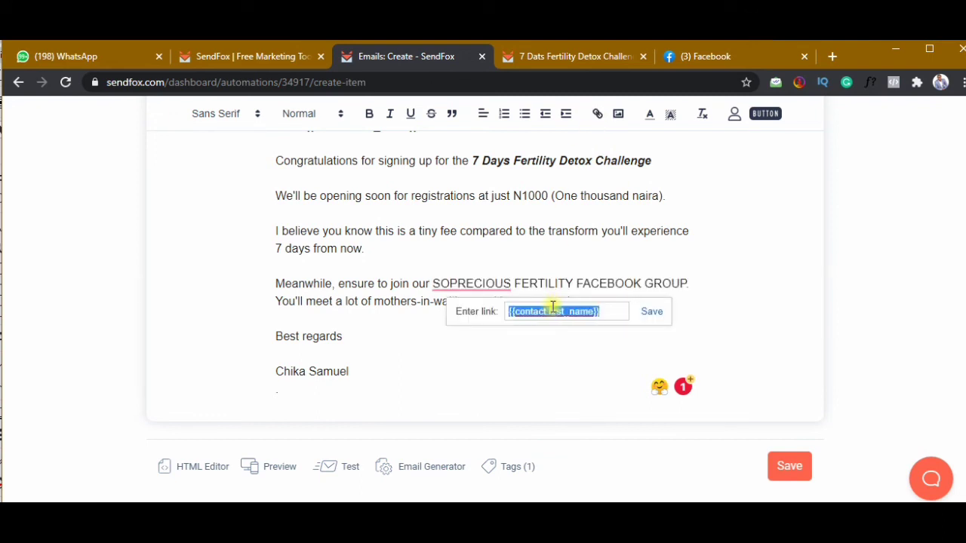
key("BackSpace")
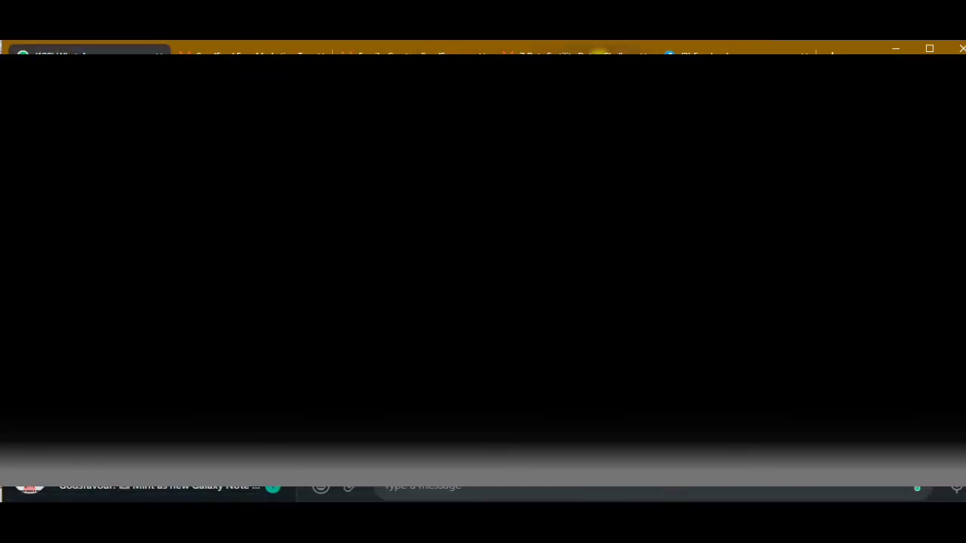
left_click(573, 53)
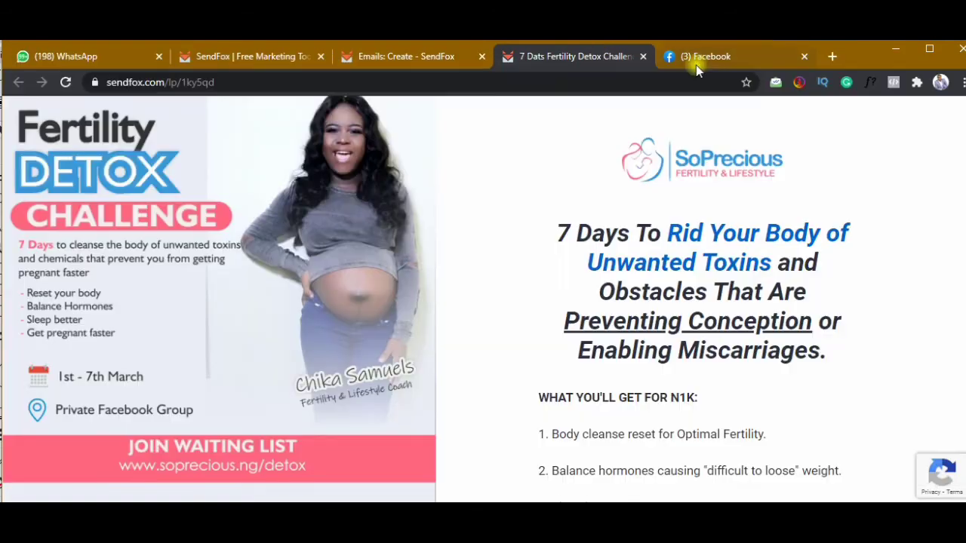
left_click(696, 57)
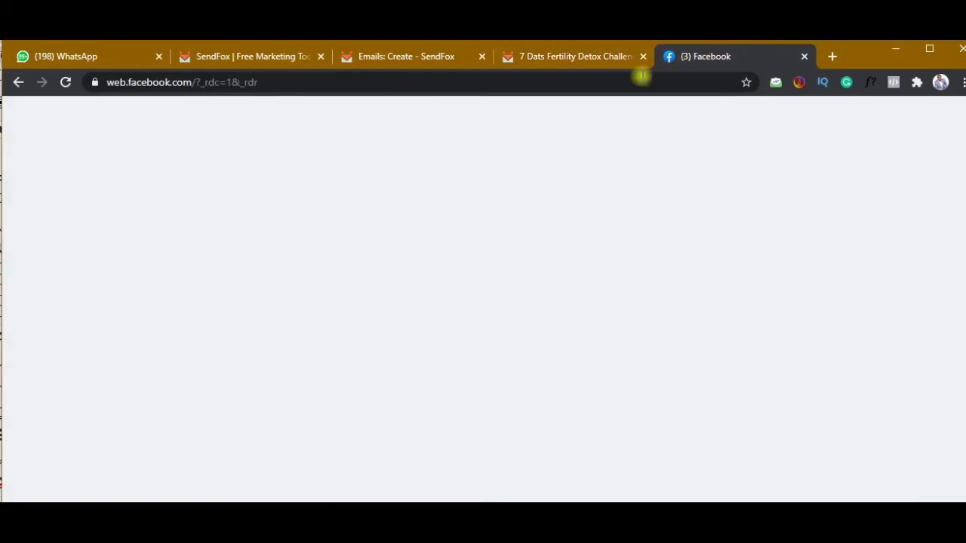
left_click(420, 52)
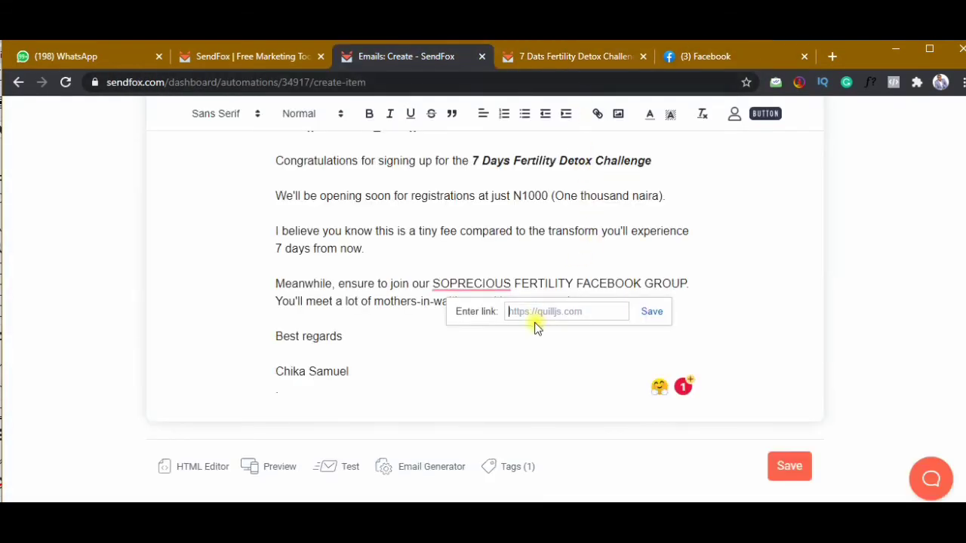
key("ctrl+v")
left_click(650, 312)
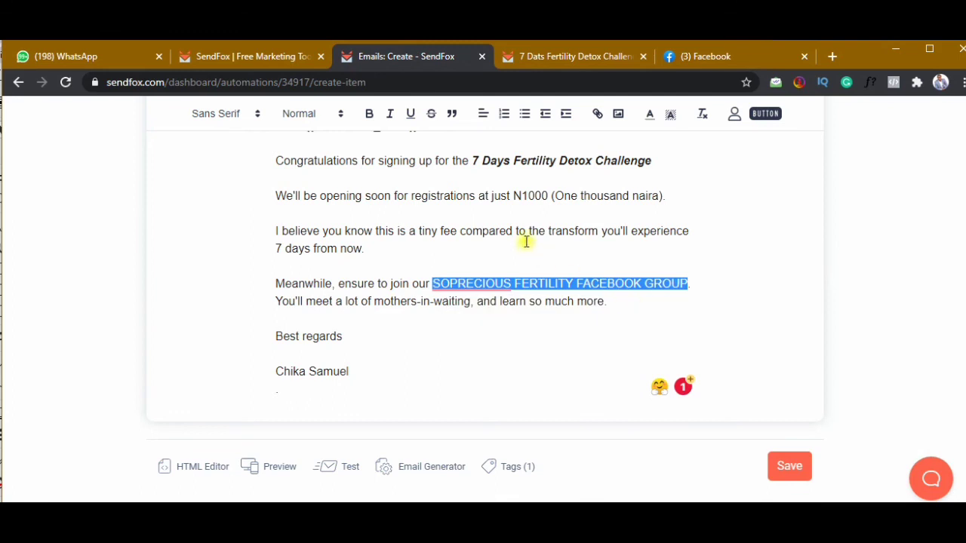
left_click(369, 115)
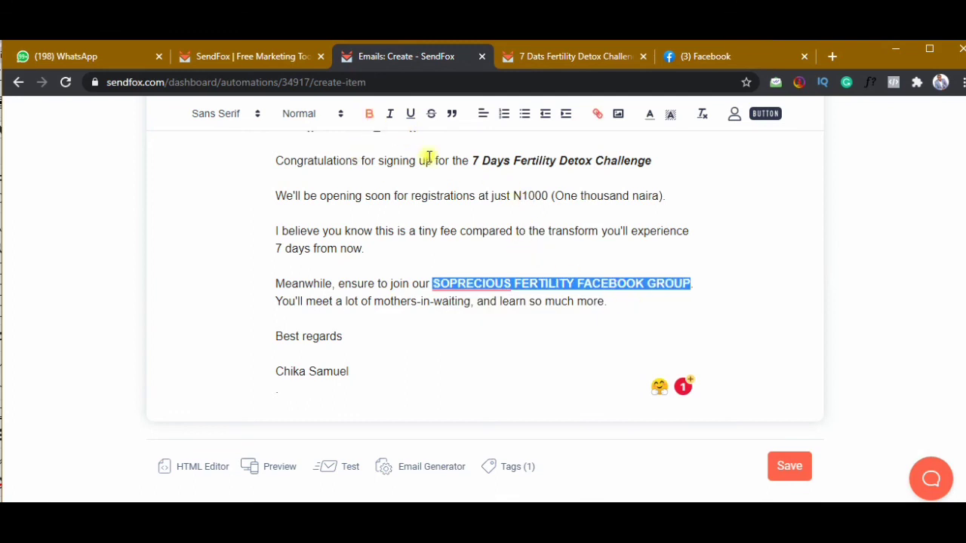
left_click(413, 196)
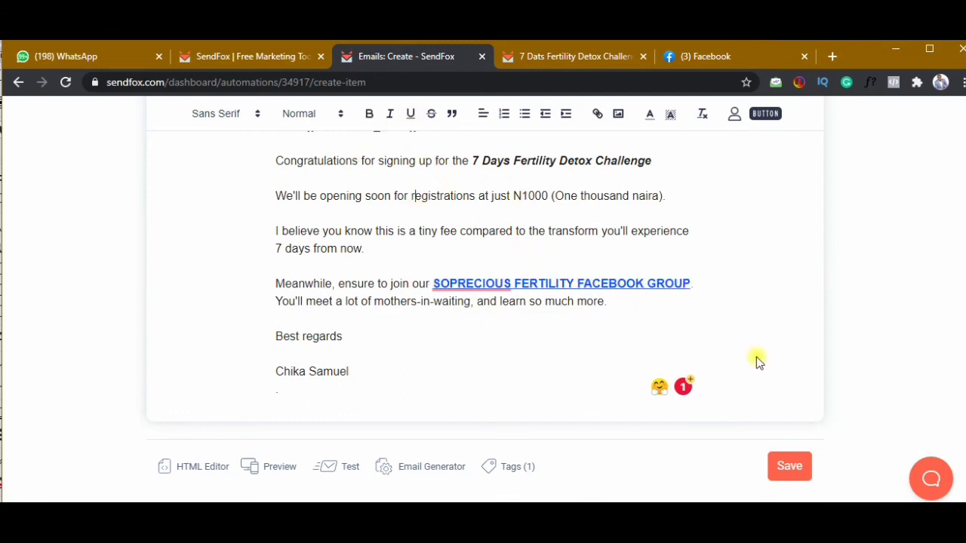
Check the finished email from the linked Facebook group text and sign-off back up to the subject line
left_click(604, 226)
mouse_move(471, 284)
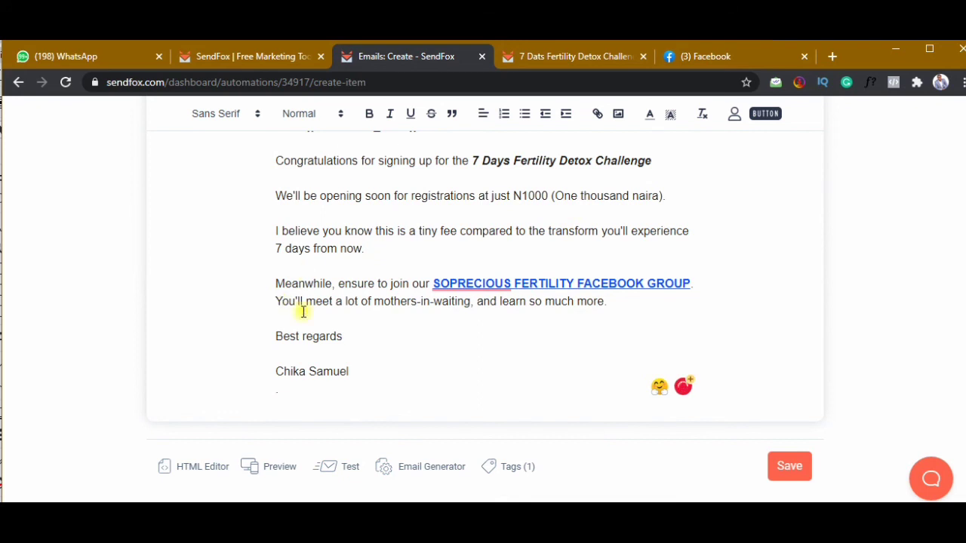
key("Return")
scroll(347, 276, "up", 3)
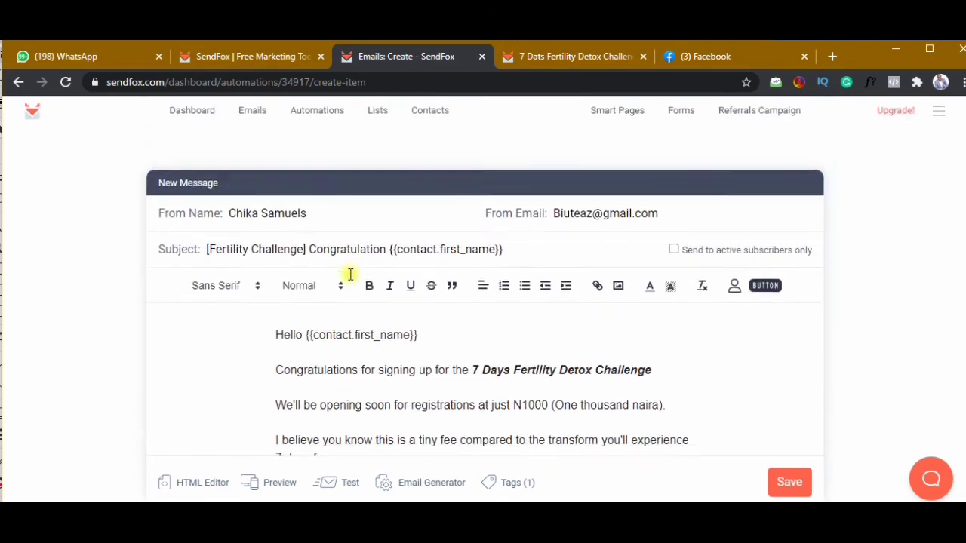
scroll(410, 274, "down", 2)
scroll(350, 274, "up", 3)
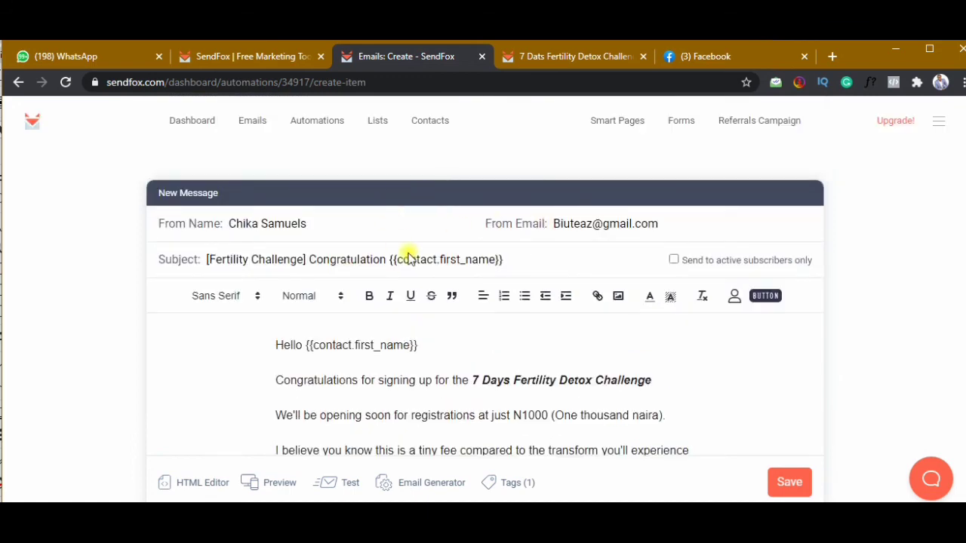
Save the finished welcome email and return to its Detox Challenge automation
scroll(501, 331, "down", 1)
scroll(502, 331, "down", 4)
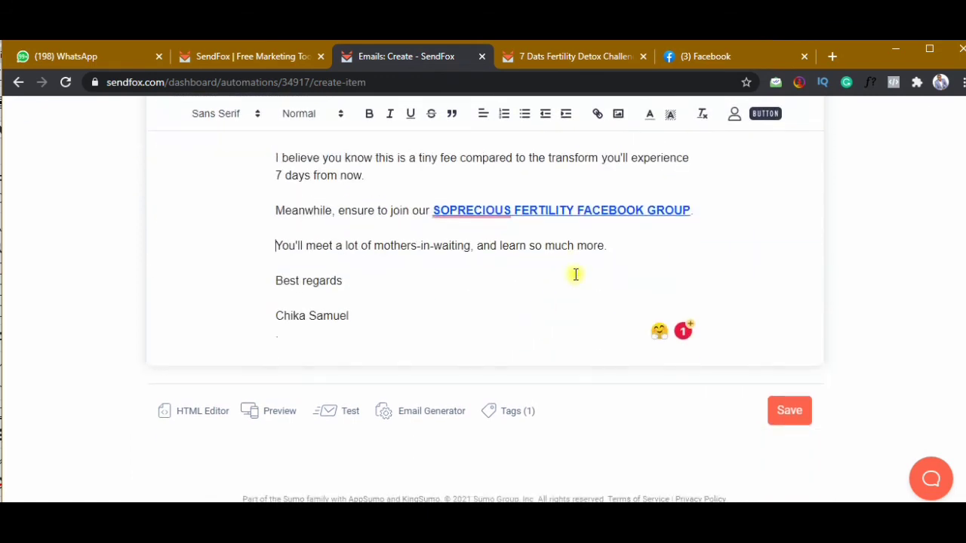
key("ctrl+a")
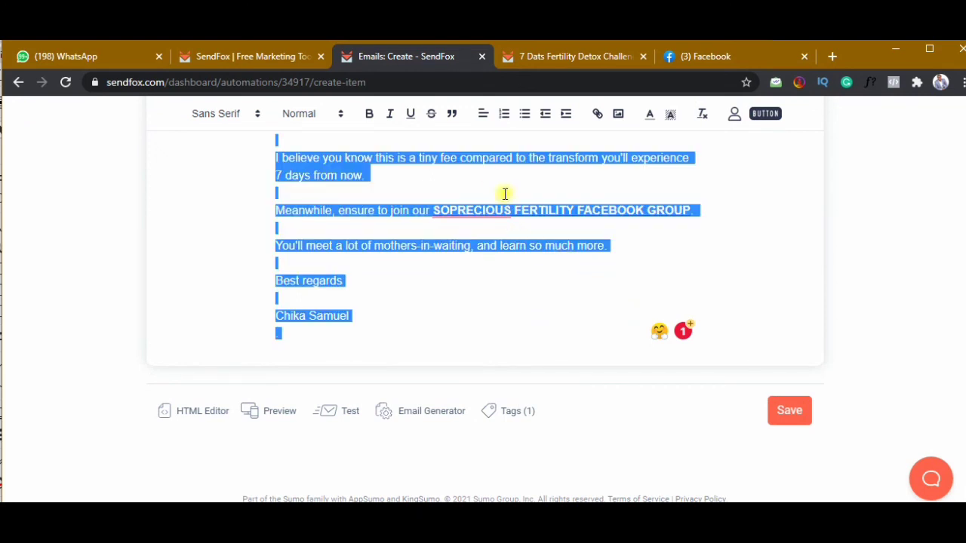
left_click(491, 166)
left_click(790, 412)
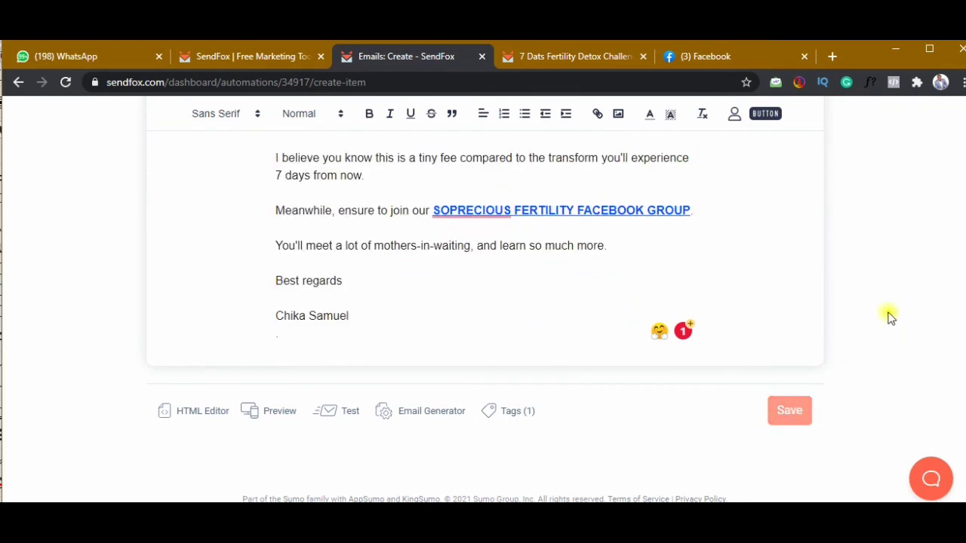
scroll(858, 295, "up", 2)
scroll(858, 295, "up", 1)
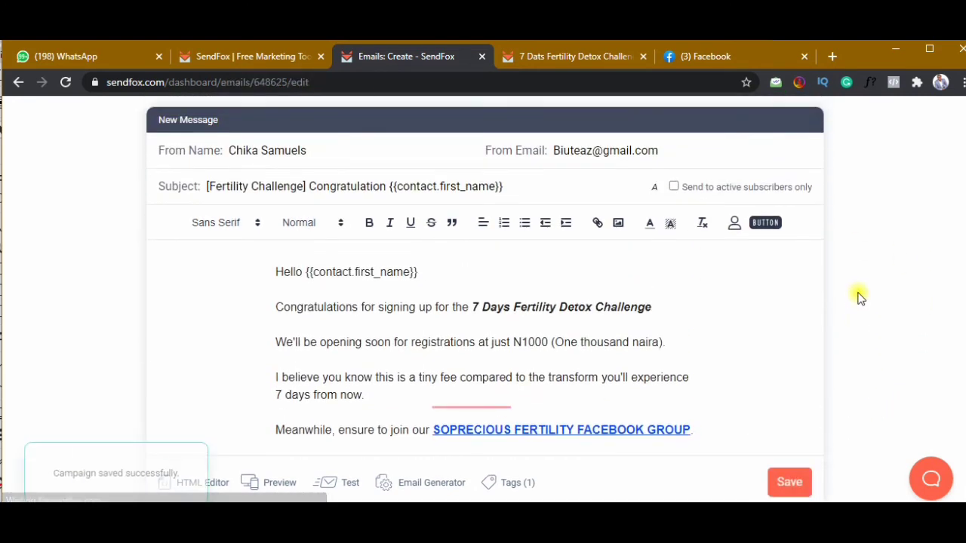
scroll(858, 295, "up", 2)
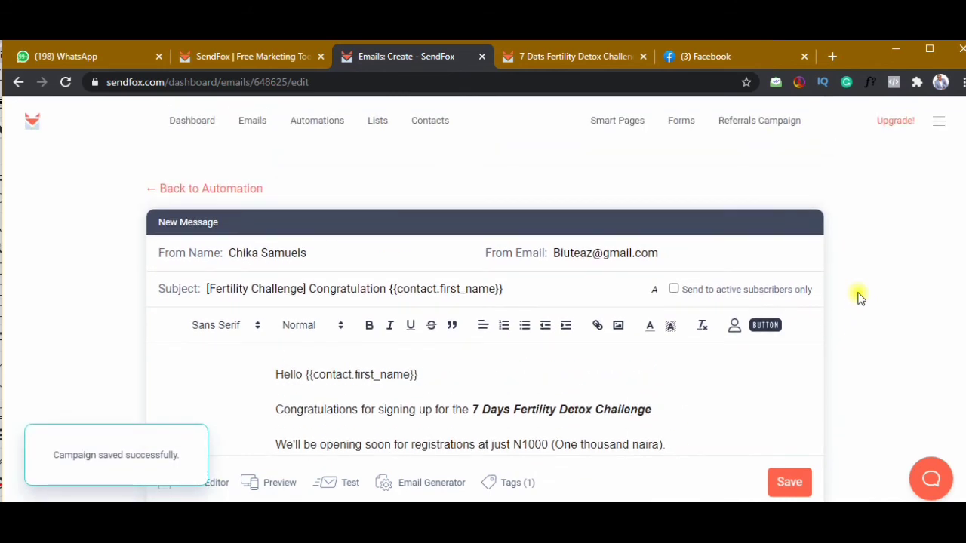
left_click(241, 190)
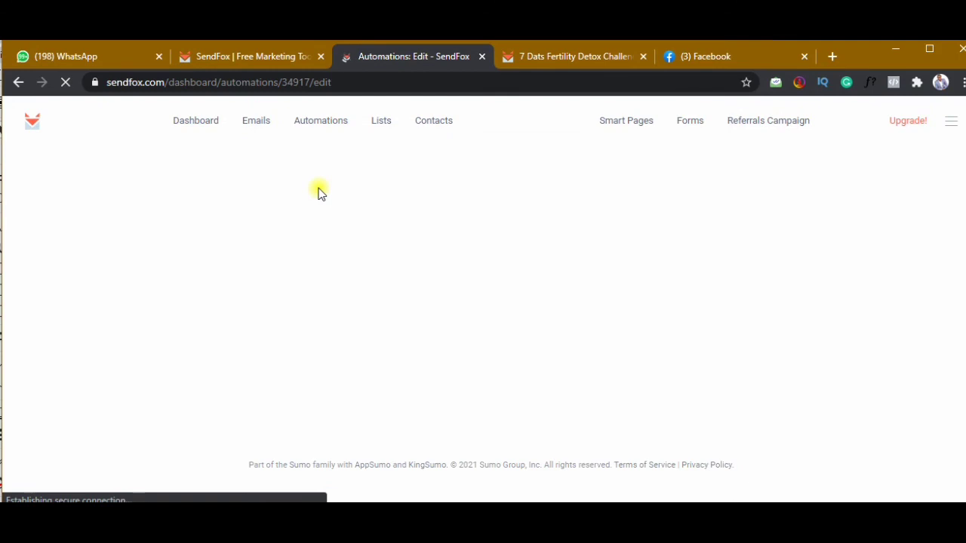
Remove the waiting period from the automation's first email so it is set to No Delay
scroll(172, 329, "down", 1)
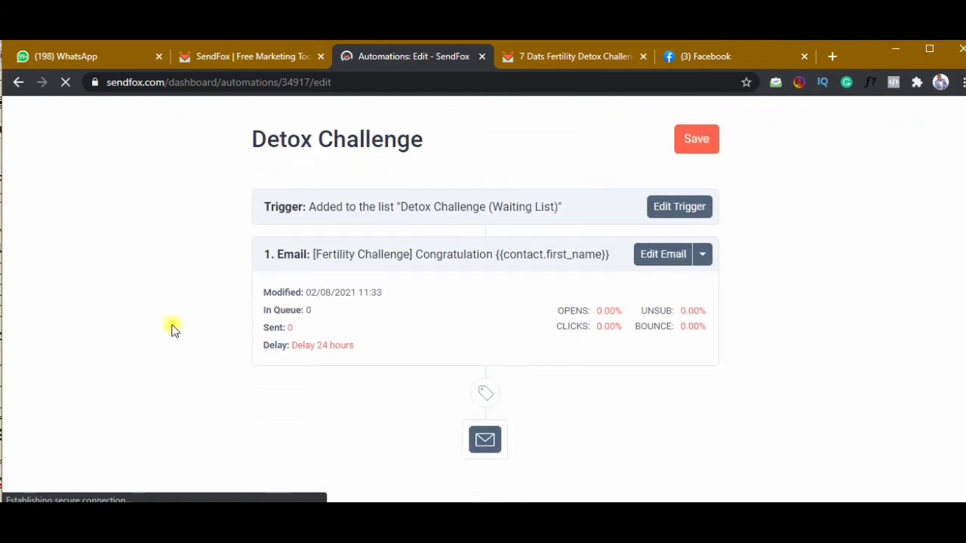
scroll(172, 328, "down", 1)
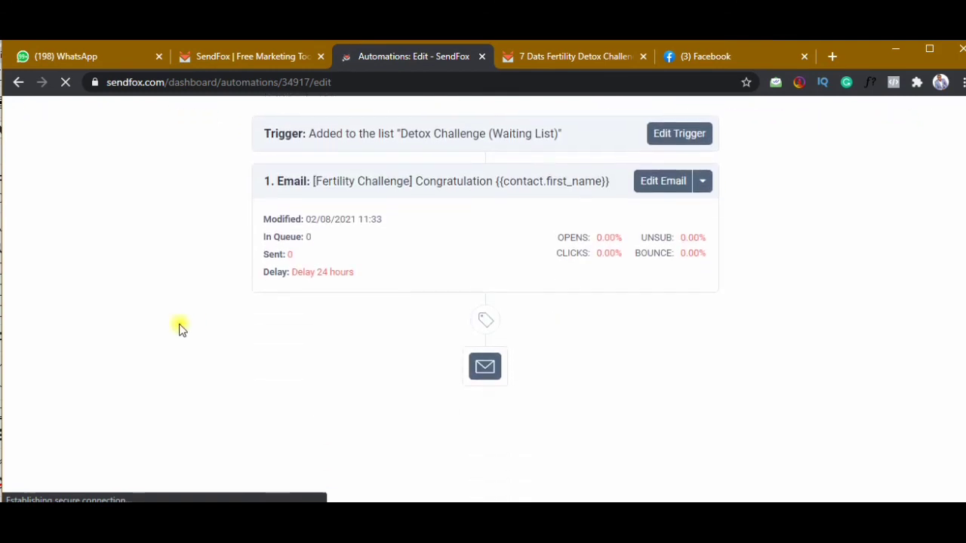
left_click(312, 278)
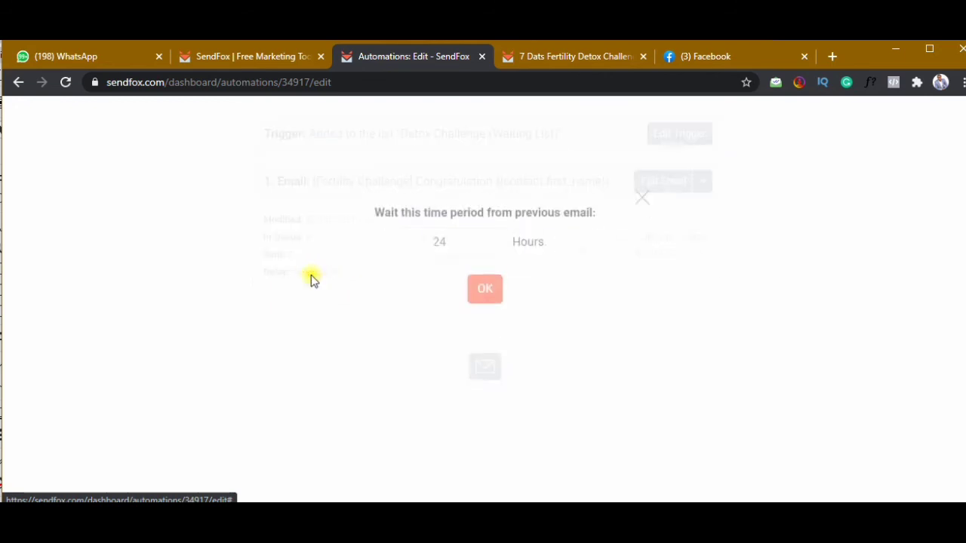
left_click(457, 262)
key("BackSpace")
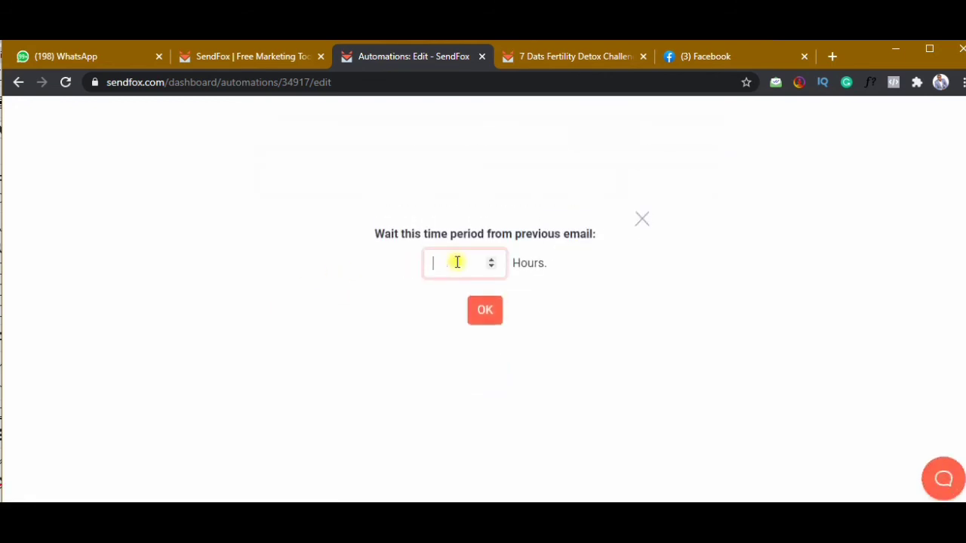
left_click(486, 313)
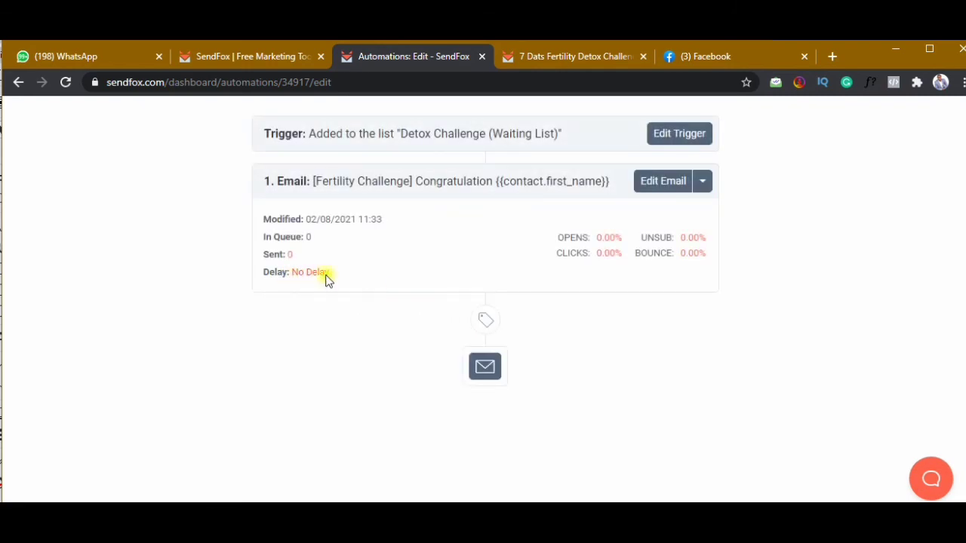
Check the automation's trigger and email settings, and save the Detox Challenge automation
scroll(302, 291, "up", 1)
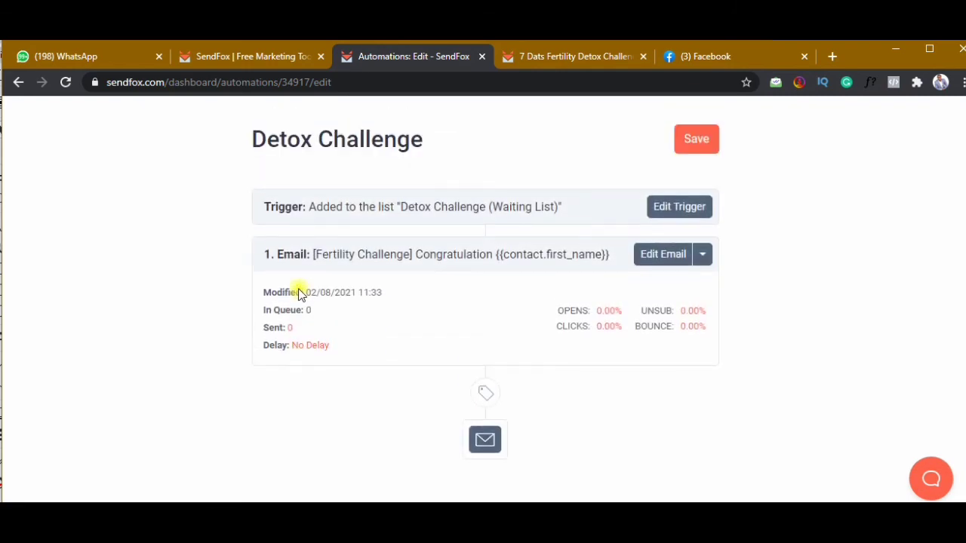
scroll(300, 294, "down", 1)
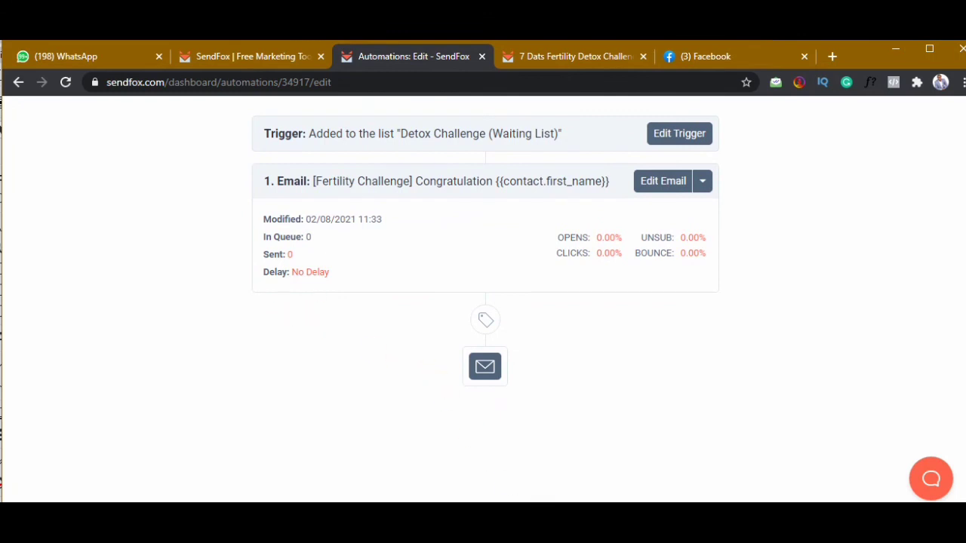
scroll(755, 324, "up", 2)
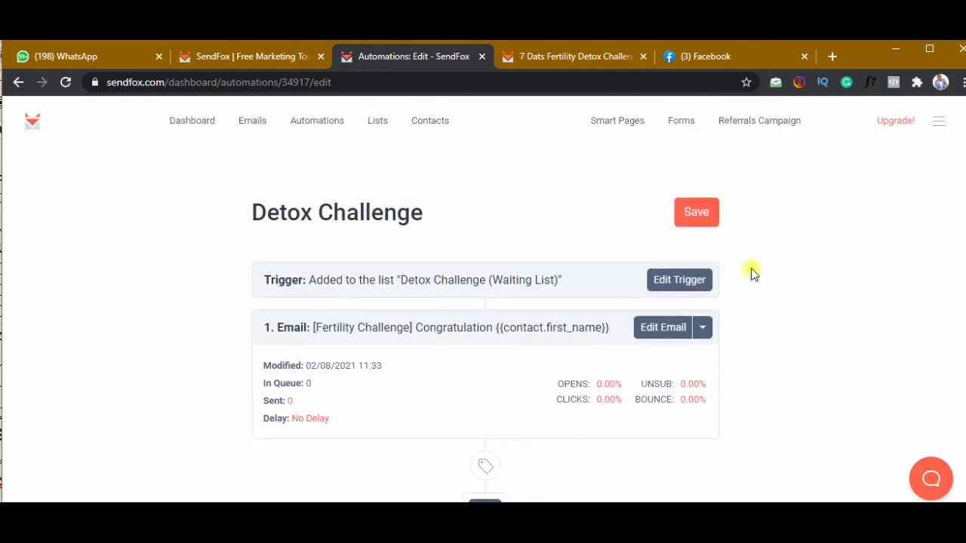
left_click(697, 214)
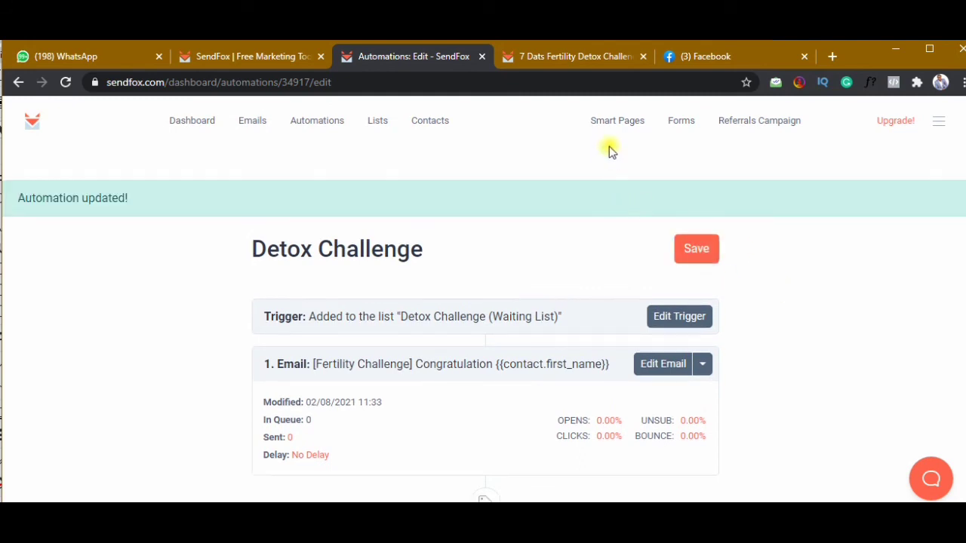
Go to the Smart Pages list and copy the view link address of "7 Dats Fertility Detox Challenge"
left_click(617, 122)
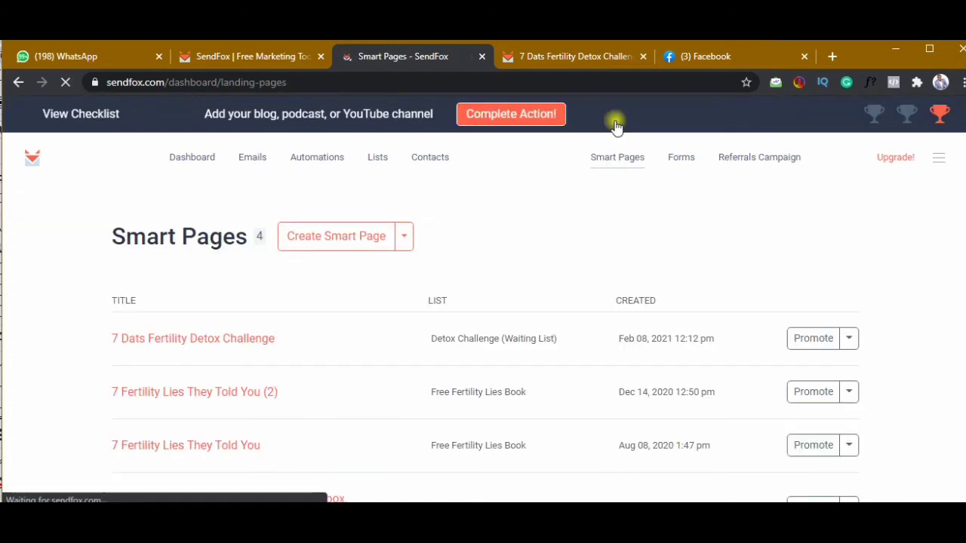
left_click(850, 339)
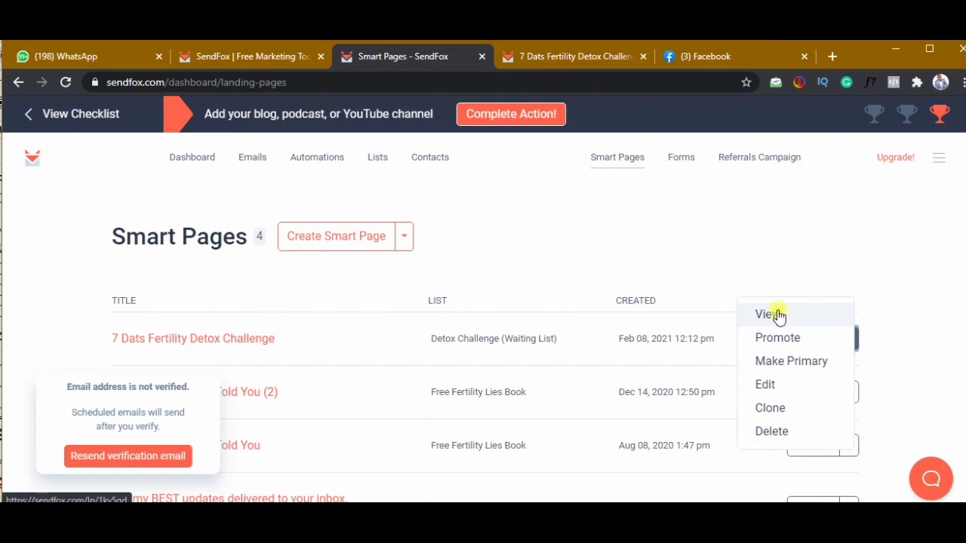
right_click(771, 320)
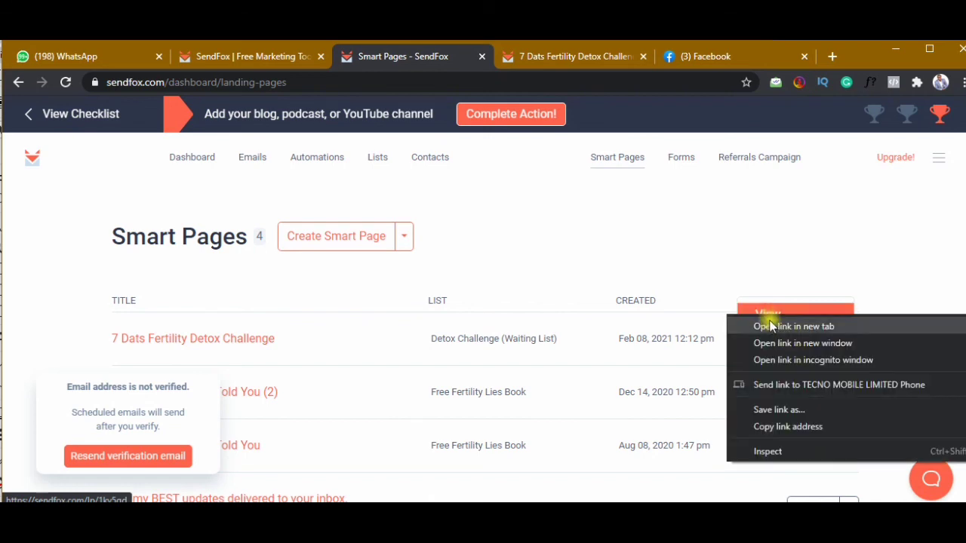
left_click(779, 430)
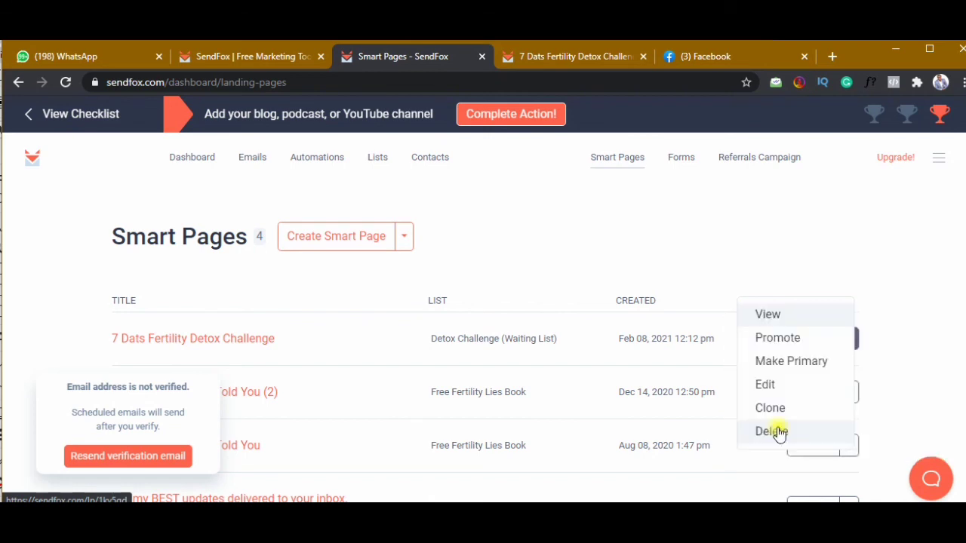
Open the promotion page for "7 Dats Fertility Detox Challenge" and copy its Smart Page link there
left_click(781, 346)
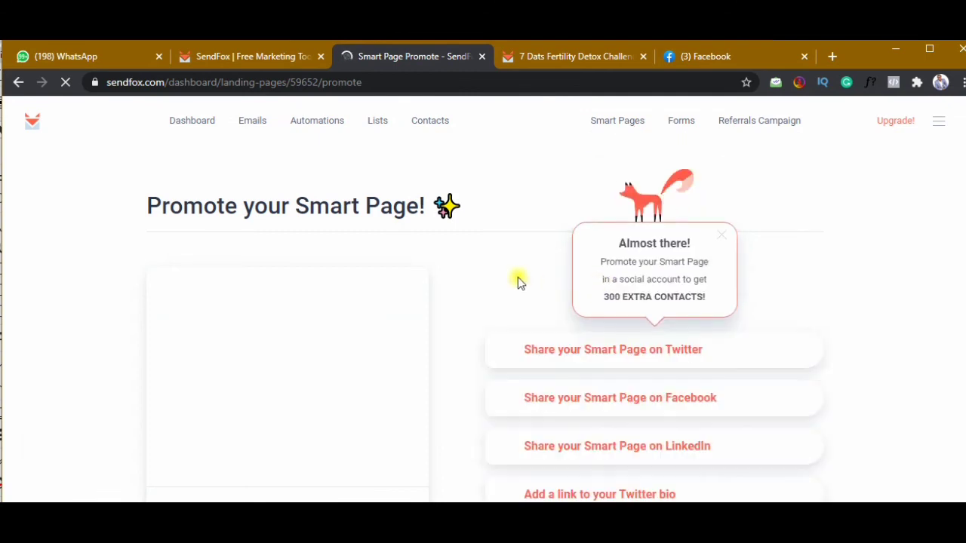
scroll(528, 273, "down", 3)
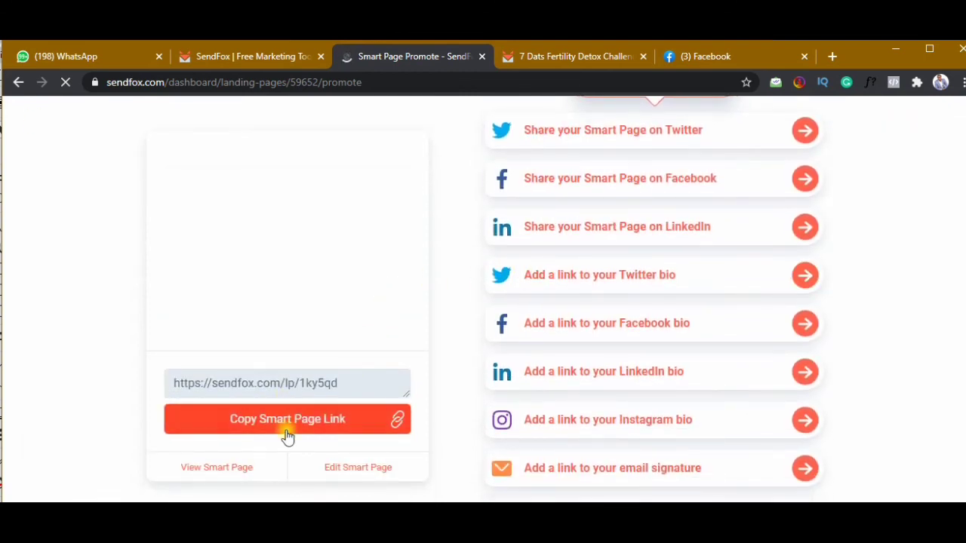
left_click(288, 422)
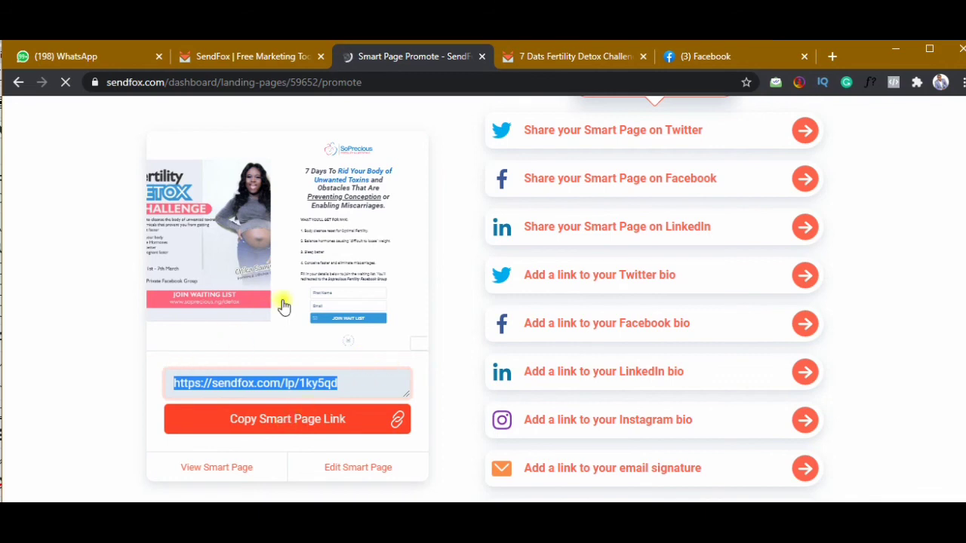
scroll(127, 323, "up", 1)
scroll(126, 323, "up", 1)
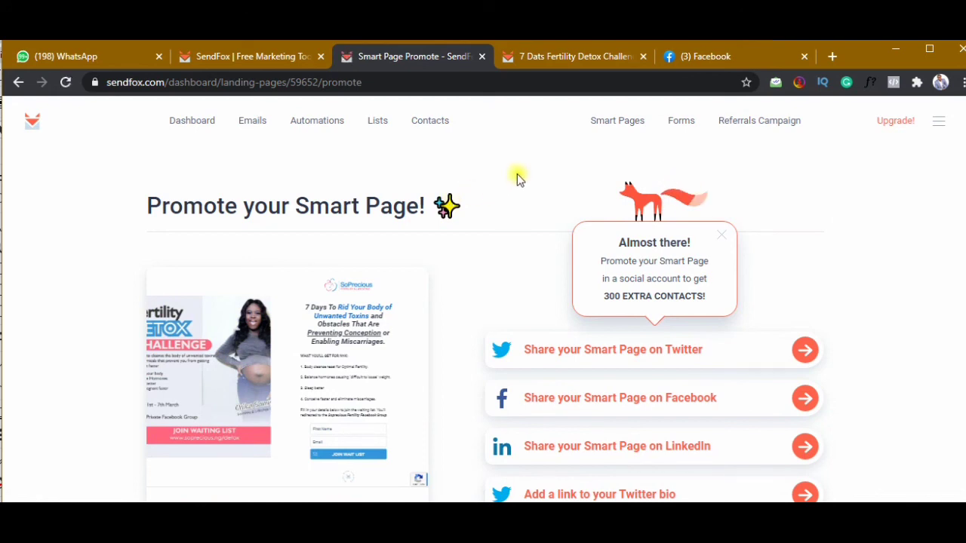
scroll(515, 176, "down", 2)
scroll(516, 177, "up", 2)
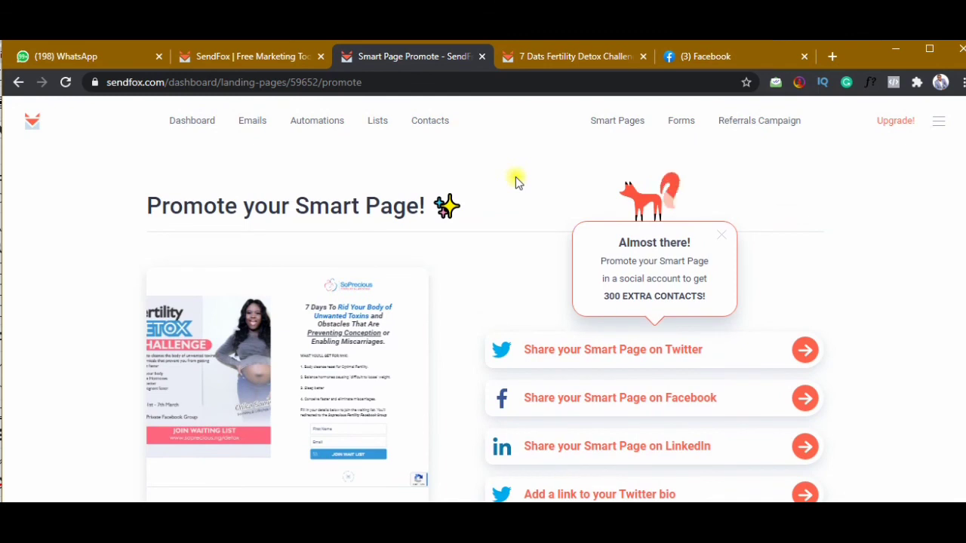